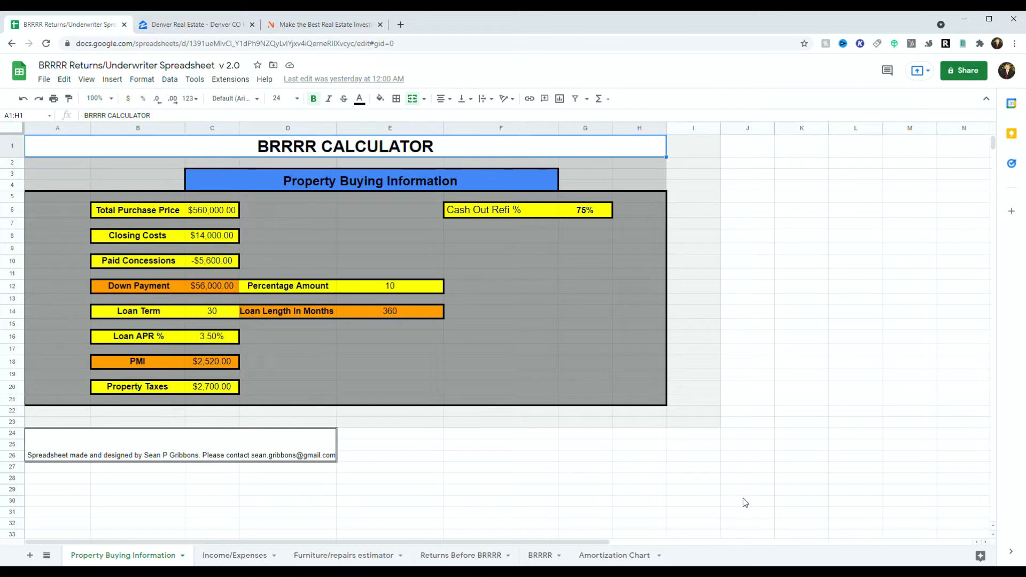
Step: On Zillow, pan the map west of Denver and remove the city boundary to search the whole map
{"action": "left_click", "coordinate": [196, 25]}
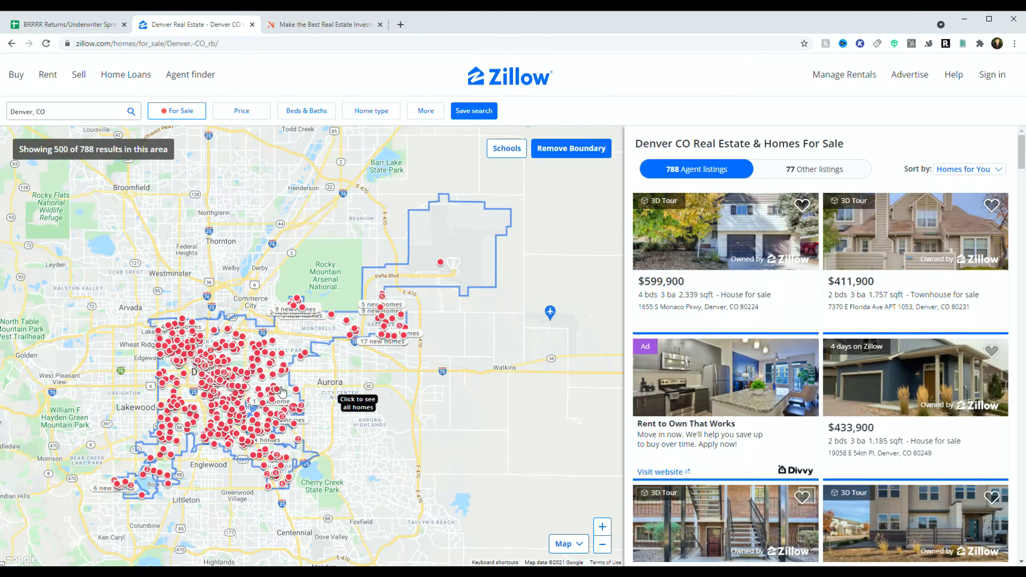
{"action": "scroll", "coordinate": [268, 376], "scroll_direction": "up", "scroll_amount": 1}
{"action": "left_click_drag", "start_coordinate": [249, 383], "coordinate": [452, 378]}
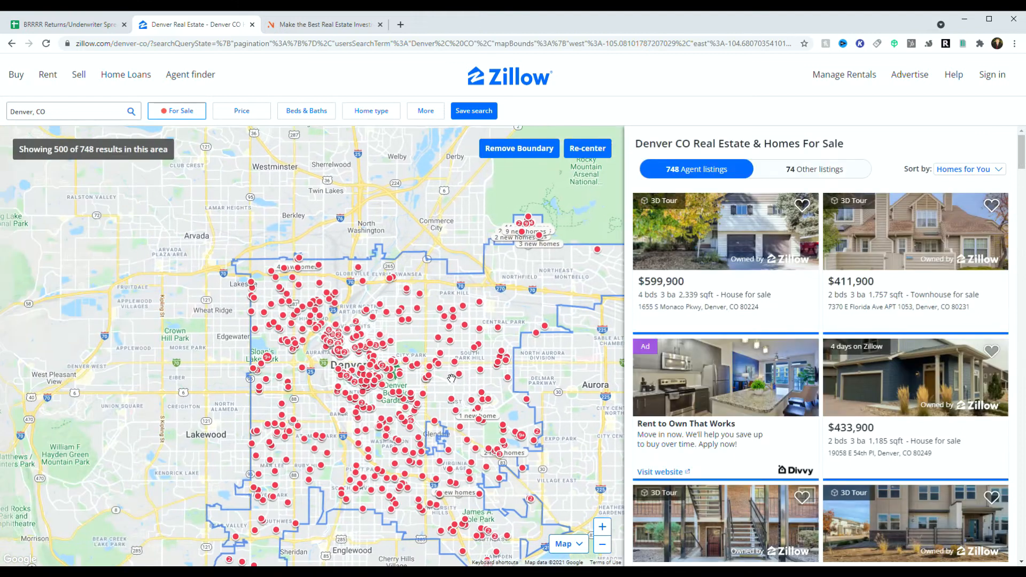
{"action": "left_click_drag", "start_coordinate": [207, 367], "coordinate": [293, 359]}
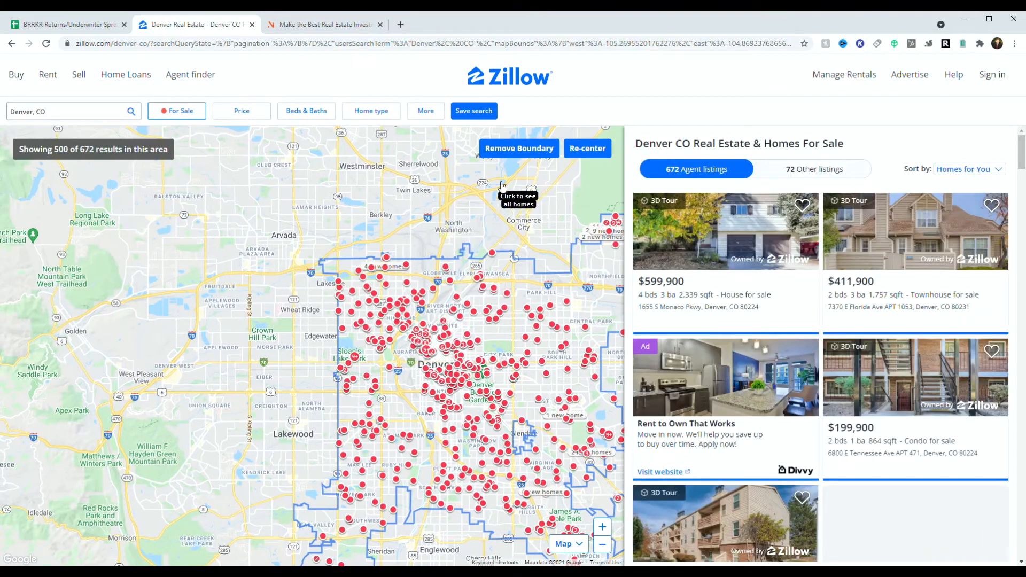
{"action": "left_click", "coordinate": [519, 148]}
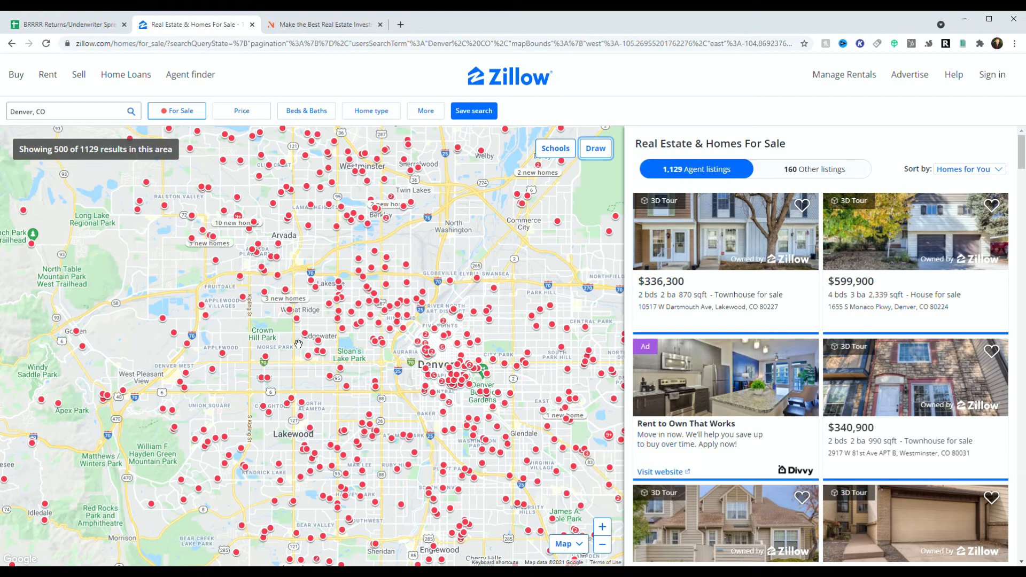
Step: Zoom in on Wheat Ridge and open the $325K home listing
{"action": "scroll", "coordinate": [298, 347], "scroll_direction": "up", "scroll_amount": 1}
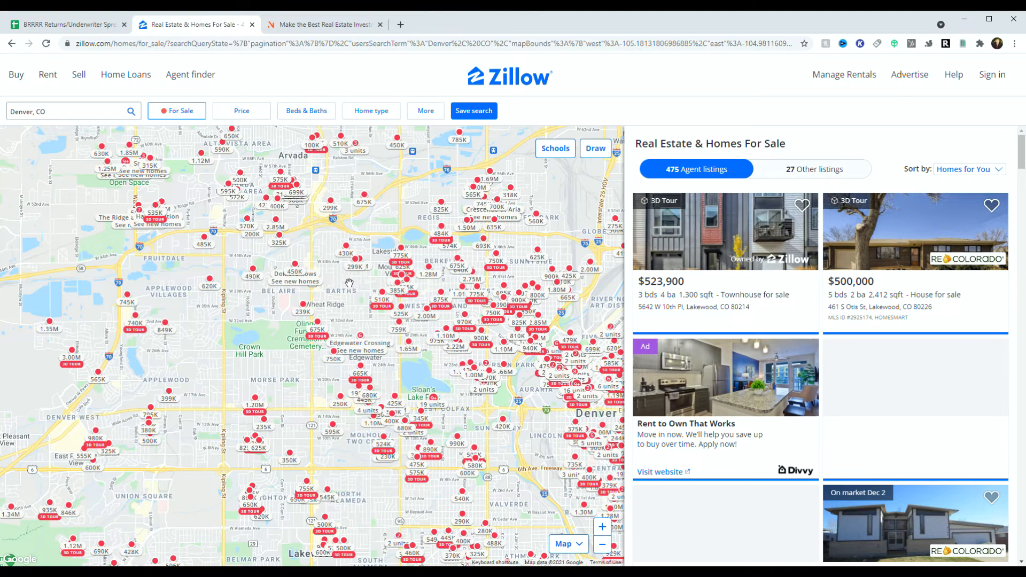
{"action": "scroll", "coordinate": [337, 317], "scroll_direction": "up", "scroll_amount": 1}
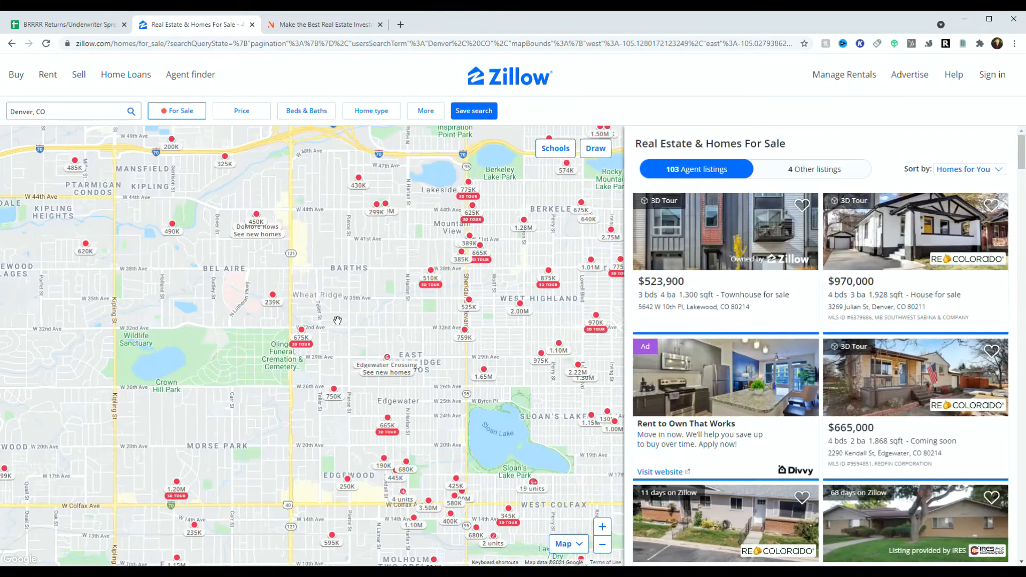
{"action": "scroll", "coordinate": [337, 320], "scroll_direction": "down", "scroll_amount": 1}
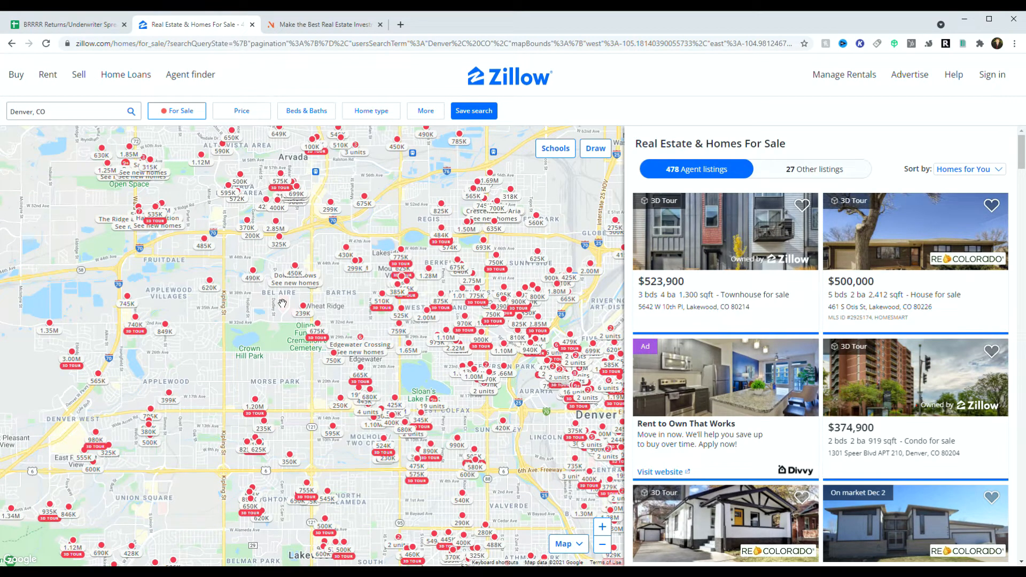
{"action": "left_click", "coordinate": [281, 245]}
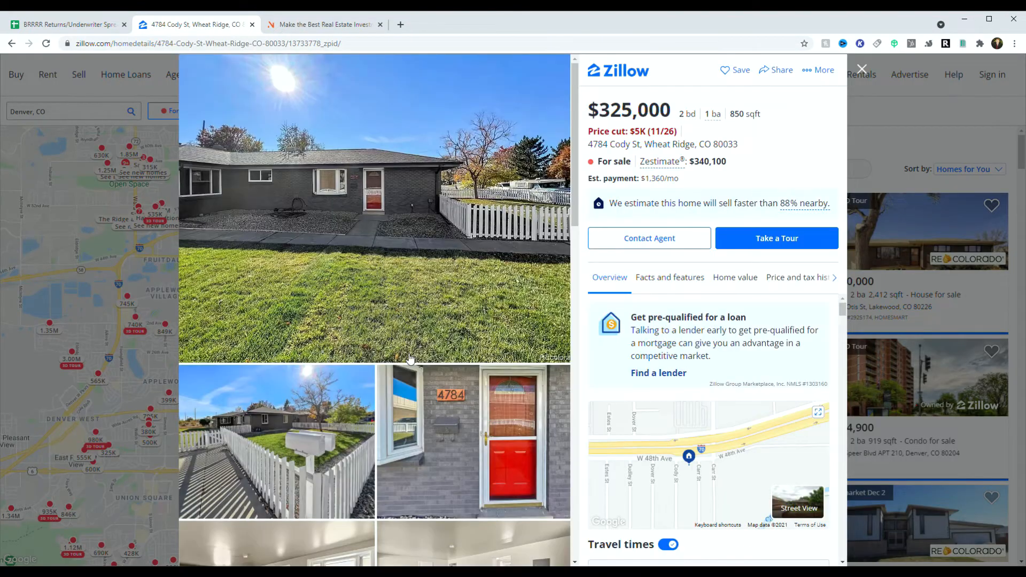
Step: Highlight the listing's 2 bed, 1 bath, 850 sqft and $325,000 asking price
{"action": "scroll", "coordinate": [434, 358], "scroll_direction": "down", "scroll_amount": 7}
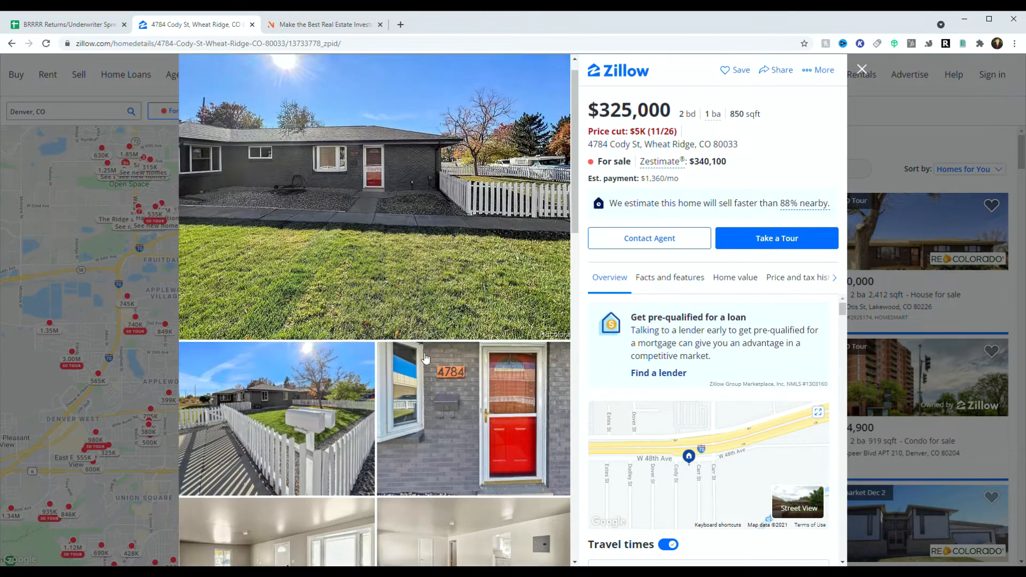
{"action": "scroll", "coordinate": [320, 312], "scroll_direction": "up", "scroll_amount": 7}
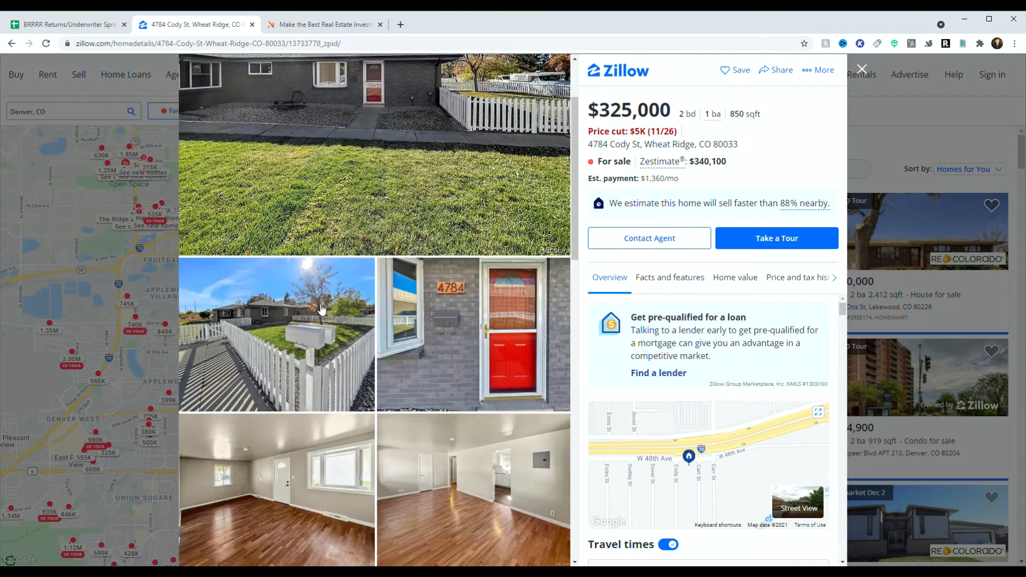
{"action": "left_click_drag", "start_coordinate": [680, 113], "coordinate": [723, 120]}
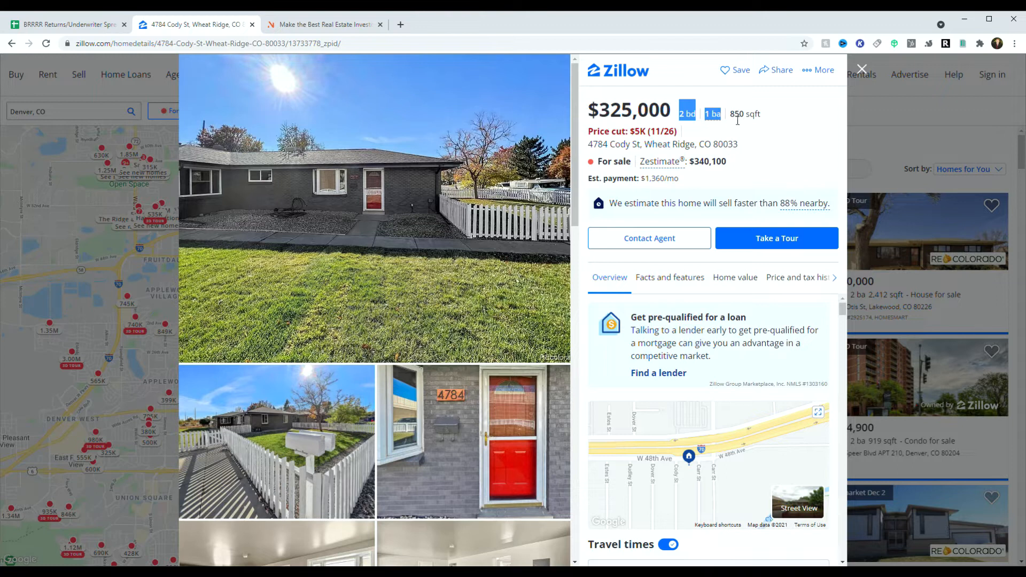
{"action": "double_click", "coordinate": [738, 114]}
{"action": "left_click", "coordinate": [758, 156]}
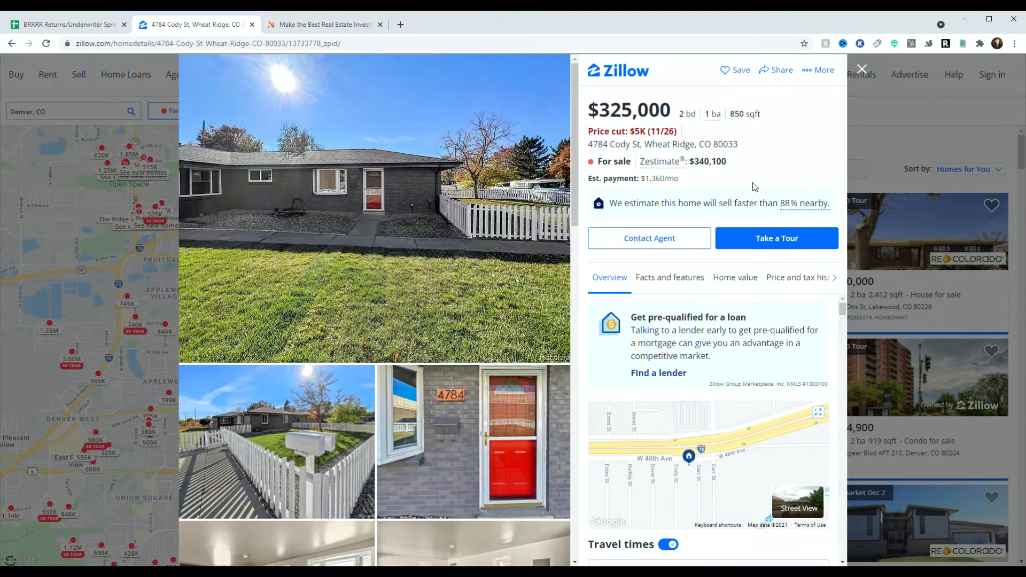
{"action": "left_click_drag", "start_coordinate": [599, 117], "coordinate": [684, 119]}
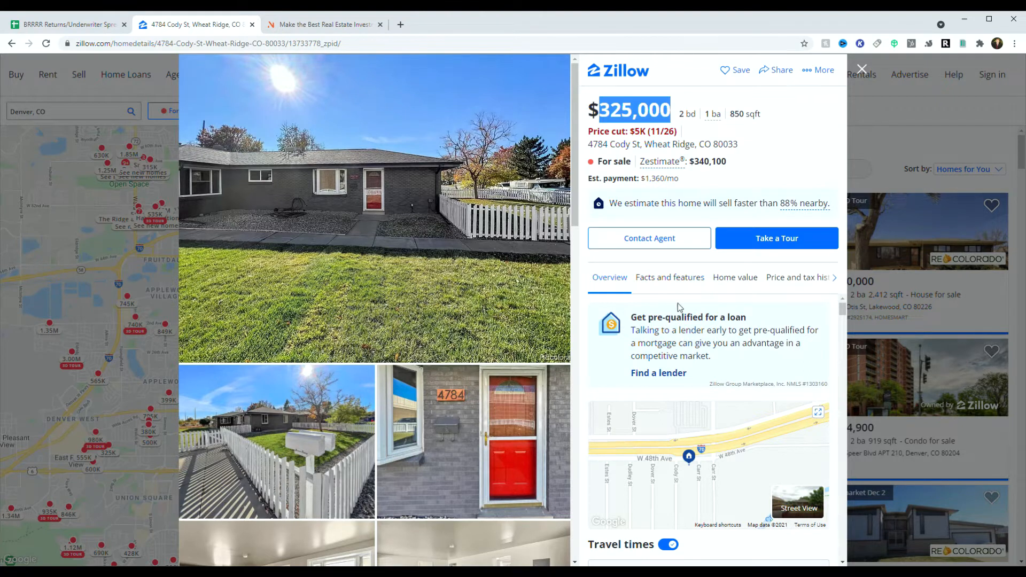
Step: Scroll through the rest of the Cody St listing, then bring up AirDNA's Rentalizer
{"action": "scroll", "coordinate": [694, 355], "scroll_direction": "down", "scroll_amount": 3}
{"action": "scroll", "coordinate": [700, 367], "scroll_direction": "up", "scroll_amount": 1}
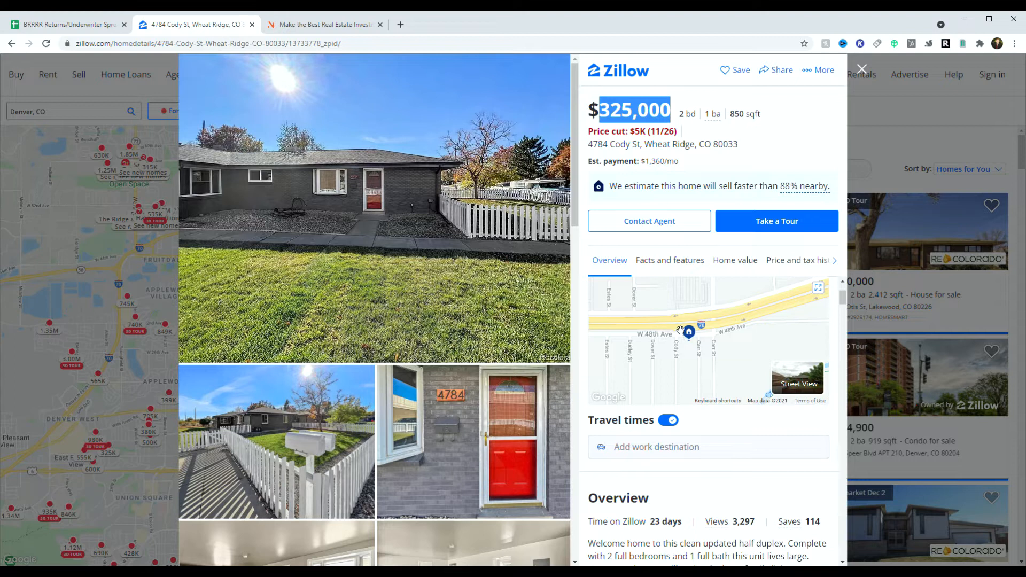
{"action": "scroll", "coordinate": [370, 431], "scroll_direction": "down", "scroll_amount": 5}
{"action": "scroll", "coordinate": [342, 337], "scroll_direction": "down", "scroll_amount": 10}
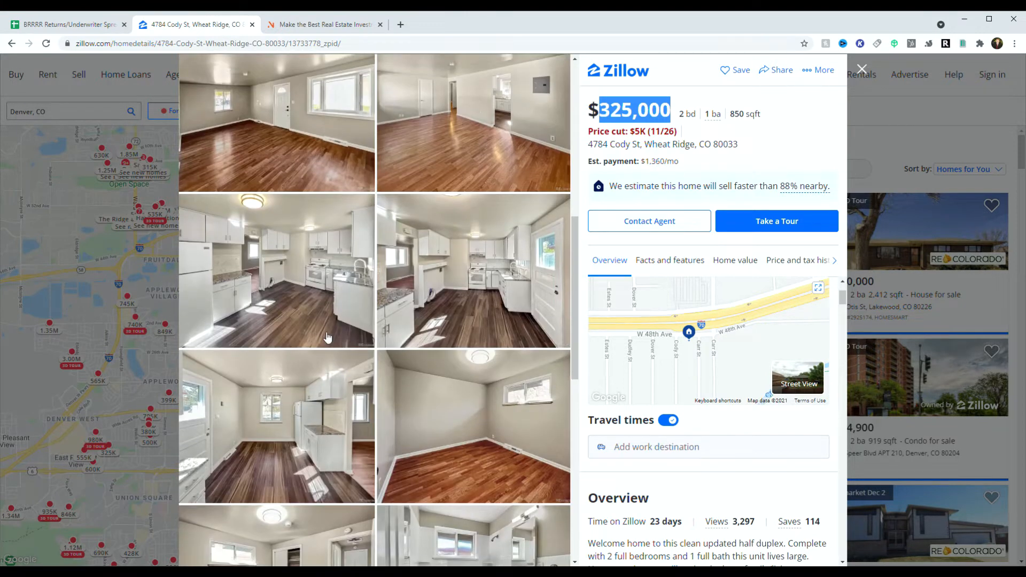
{"action": "scroll", "coordinate": [344, 336], "scroll_direction": "down", "scroll_amount": 3}
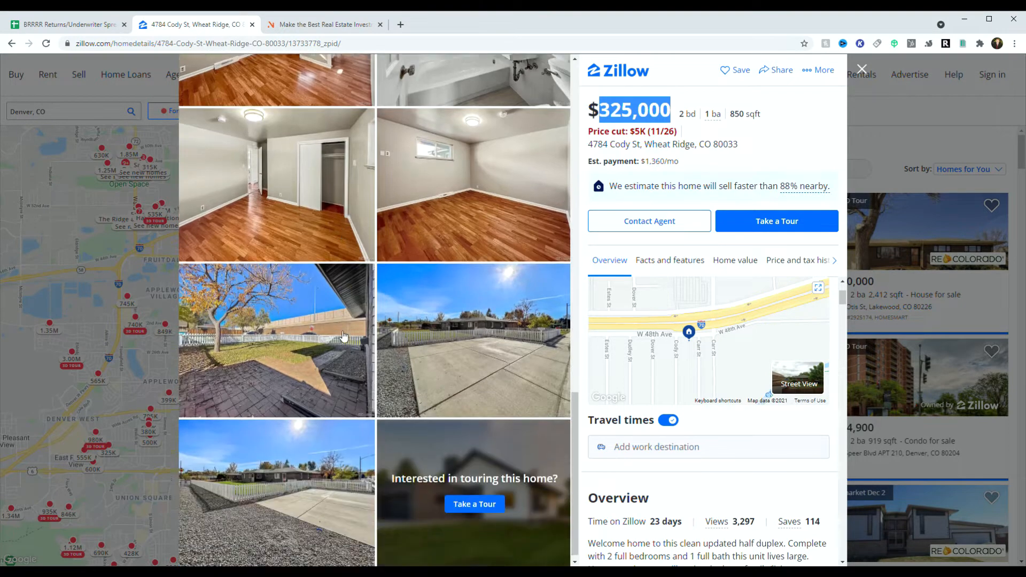
{"action": "scroll", "coordinate": [383, 378], "scroll_direction": "up", "scroll_amount": 15}
{"action": "scroll", "coordinate": [384, 378], "scroll_direction": "up", "scroll_amount": 3}
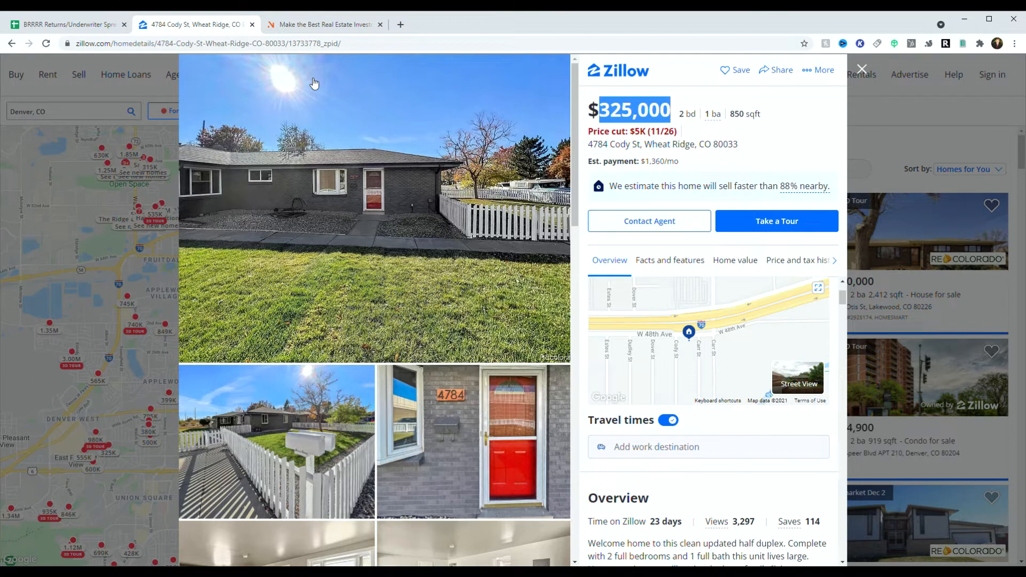
{"action": "left_click", "coordinate": [306, 31]}
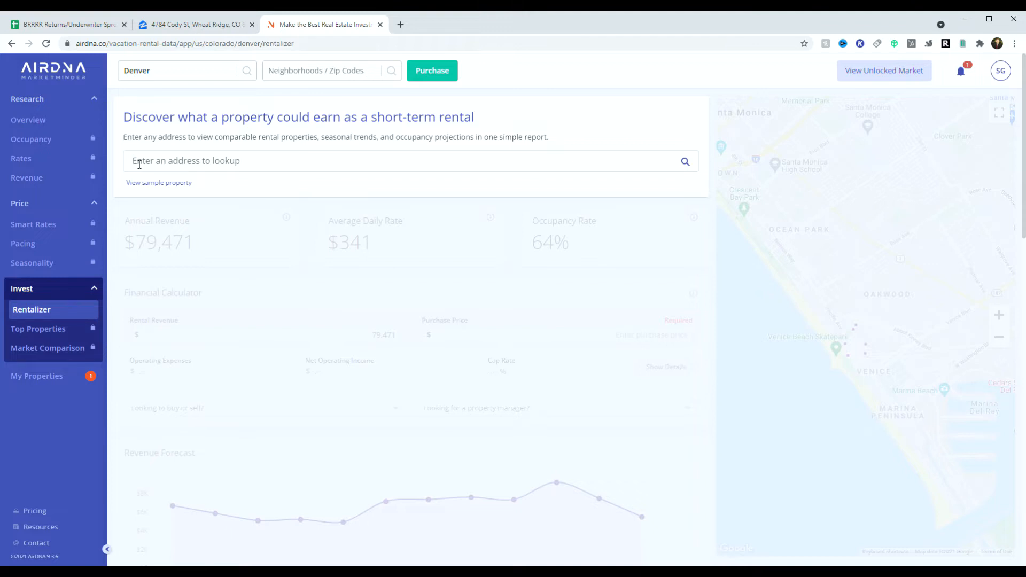
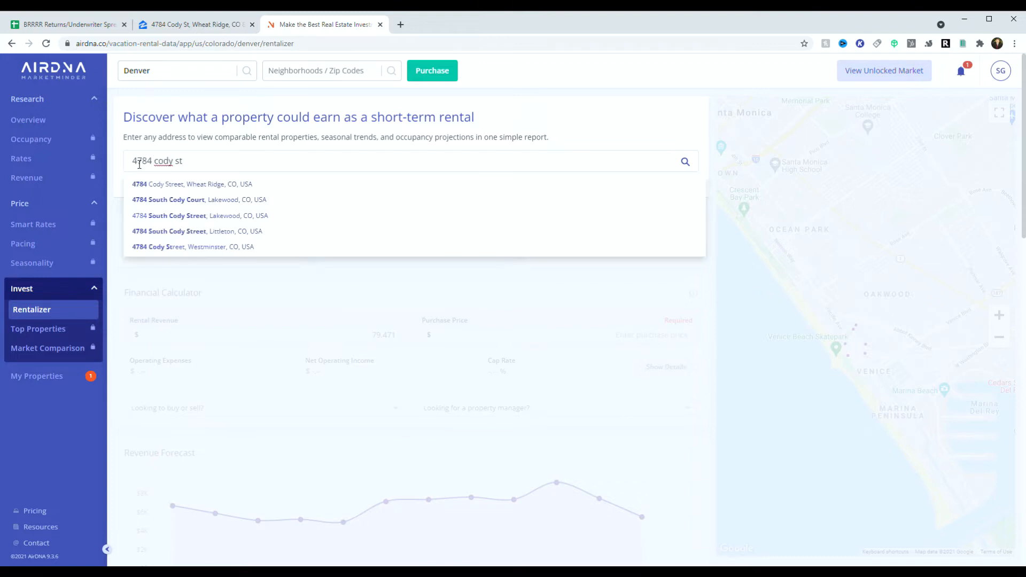
{"action": "left_click", "coordinate": [173, 188]}
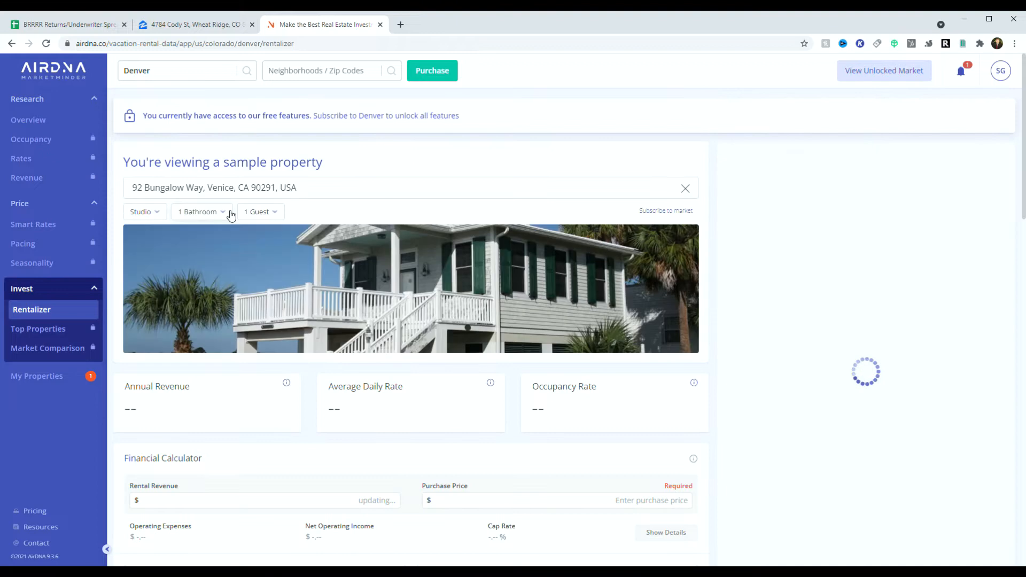
{"action": "left_click", "coordinate": [160, 222]}
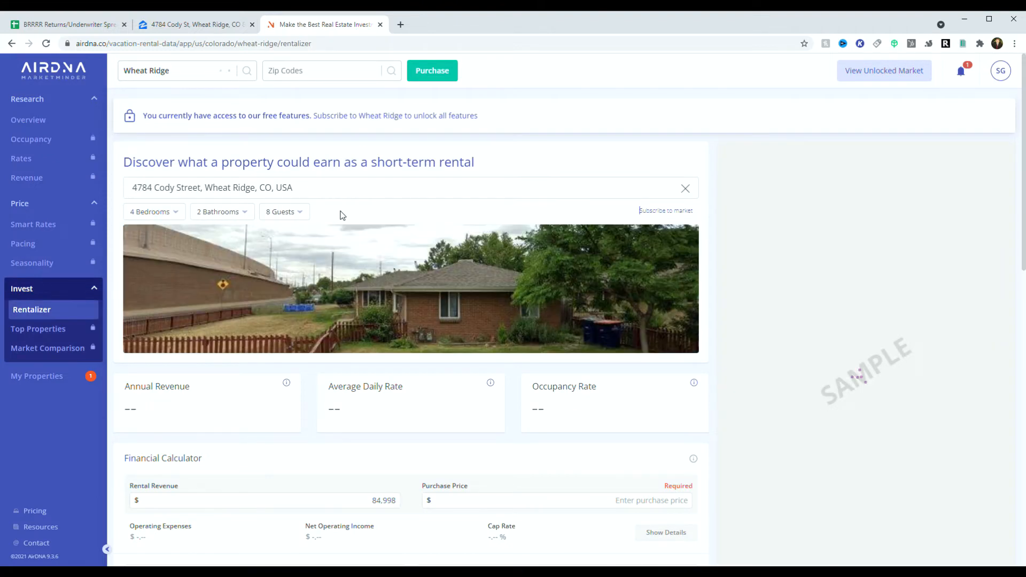
{"action": "left_click", "coordinate": [150, 214]}
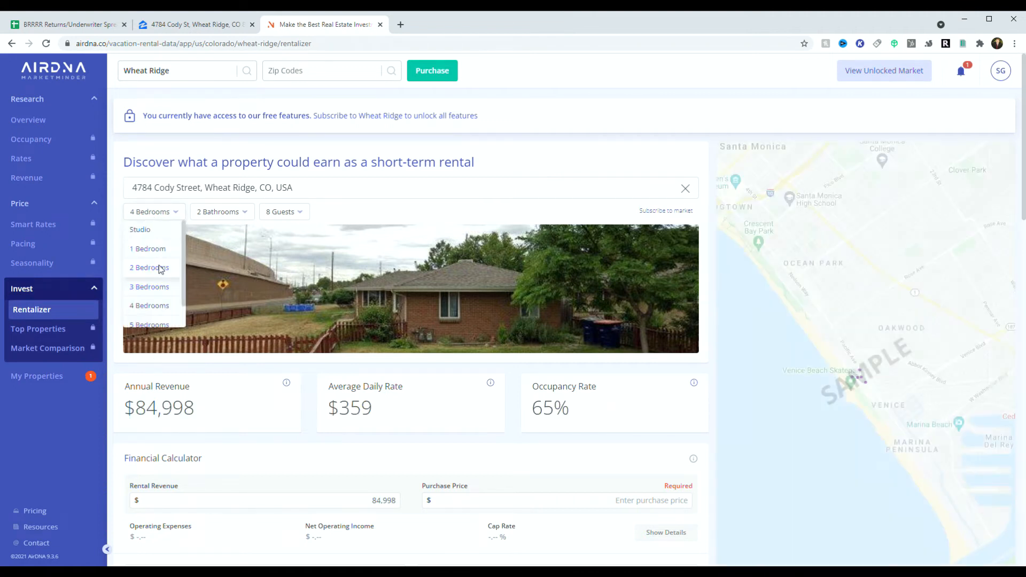
{"action": "left_click", "coordinate": [158, 269]}
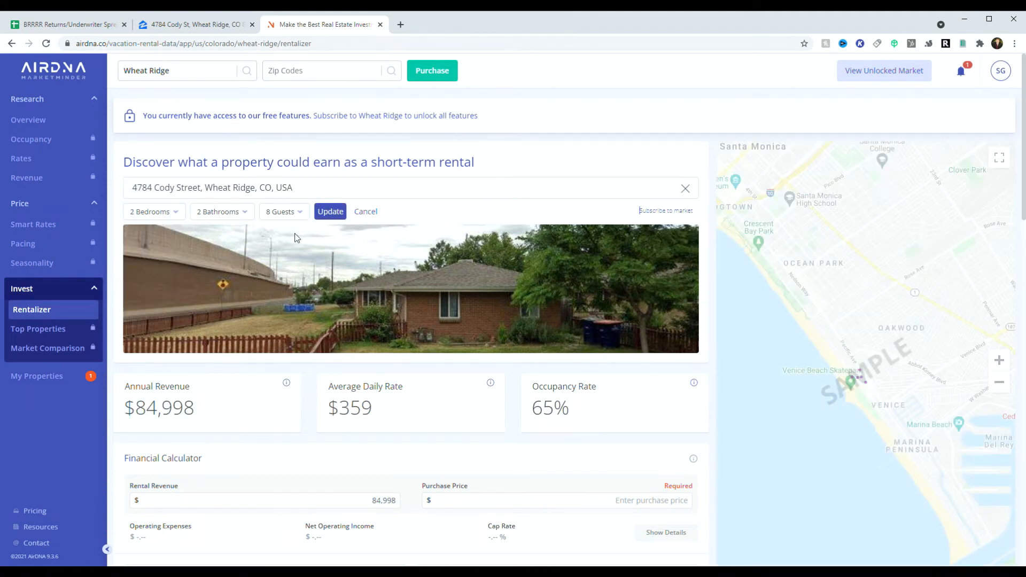
{"action": "left_click", "coordinate": [241, 217]}
{"action": "left_click", "coordinate": [217, 230]}
{"action": "left_click", "coordinate": [277, 212]}
{"action": "left_click", "coordinate": [278, 286]}
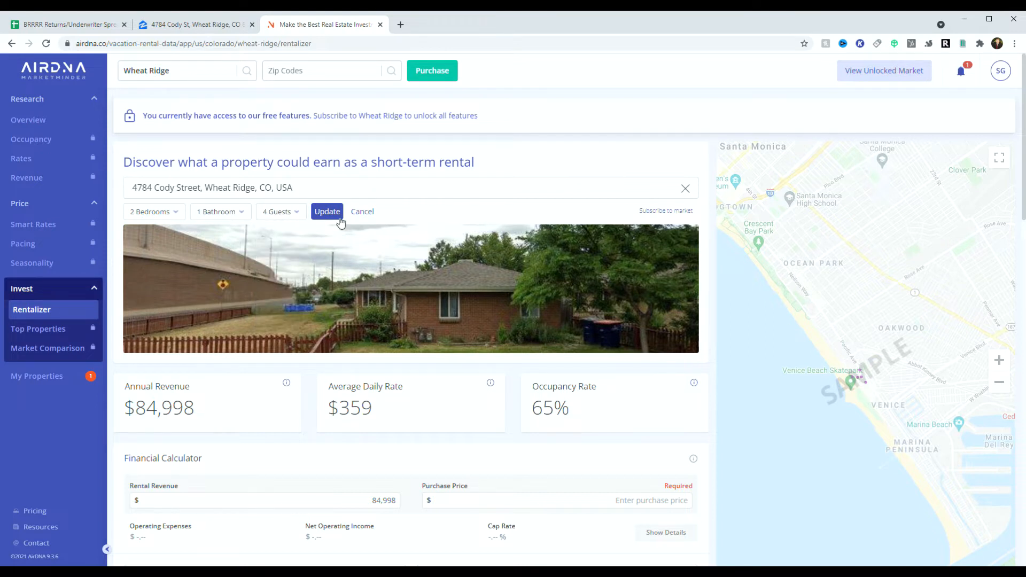
{"action": "left_click", "coordinate": [334, 214]}
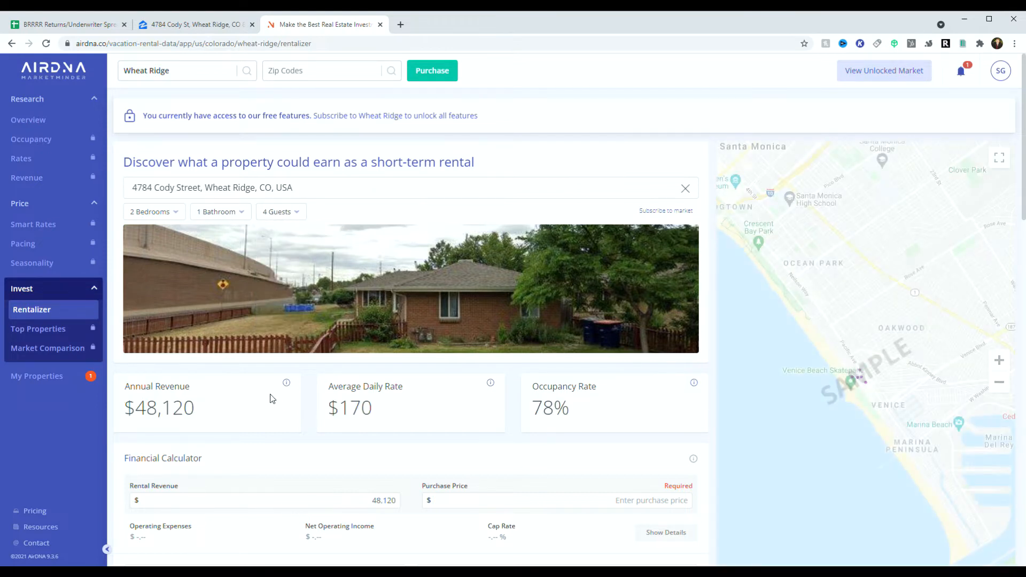
Step: Highlight the $170 average daily rate and 78% occupancy in the estimate
{"action": "scroll", "coordinate": [271, 393], "scroll_direction": "down", "scroll_amount": 2}
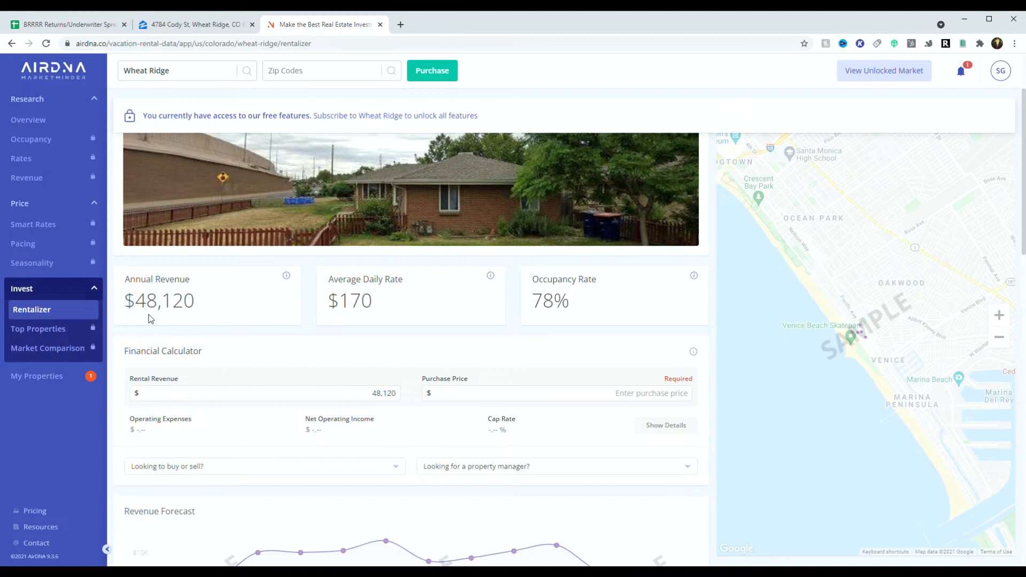
{"action": "left_click_drag", "start_coordinate": [339, 312], "coordinate": [404, 309]}
{"action": "left_click", "coordinate": [199, 303]}
{"action": "left_click_drag", "start_coordinate": [340, 308], "coordinate": [380, 308]}
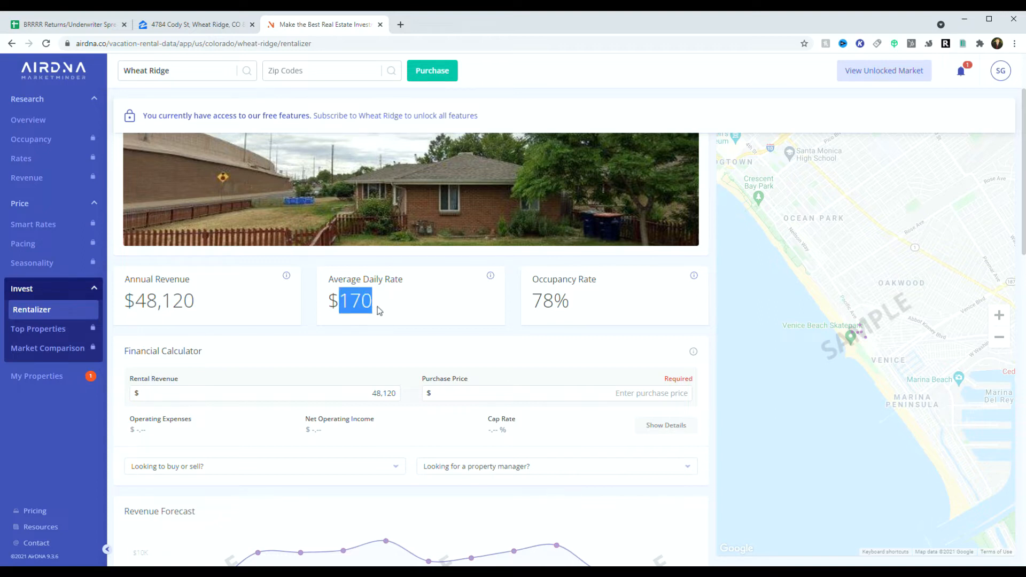
{"action": "left_click", "coordinate": [538, 310]}
{"action": "left_click_drag", "start_coordinate": [538, 310], "coordinate": [595, 310]}
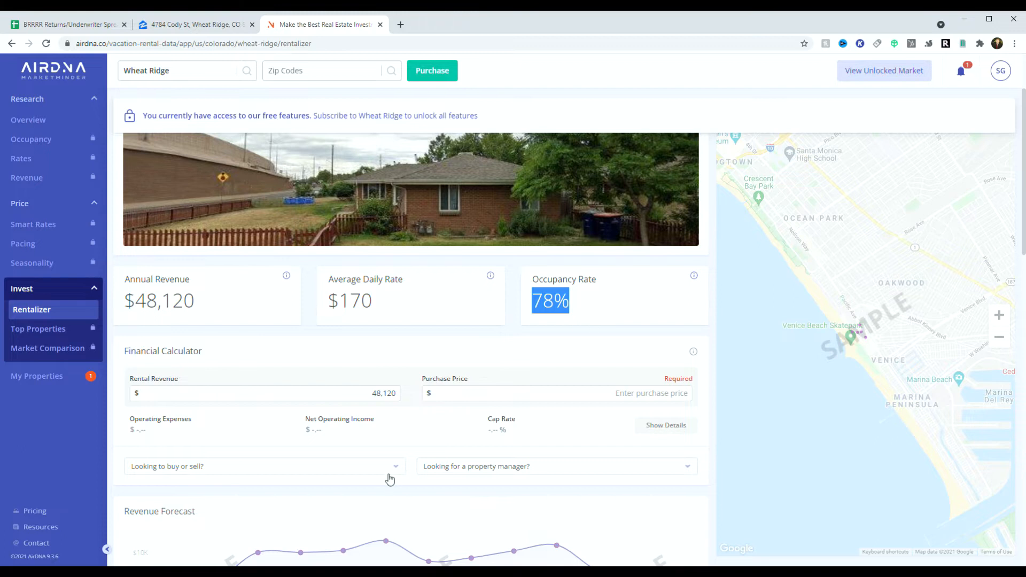
Step: Return to the BRRRR calculator spreadsheet via the Zillow listing
{"action": "scroll", "coordinate": [390, 479], "scroll_direction": "up", "scroll_amount": 2}
{"action": "left_click", "coordinate": [193, 27]}
{"action": "left_click", "coordinate": [122, 30]}
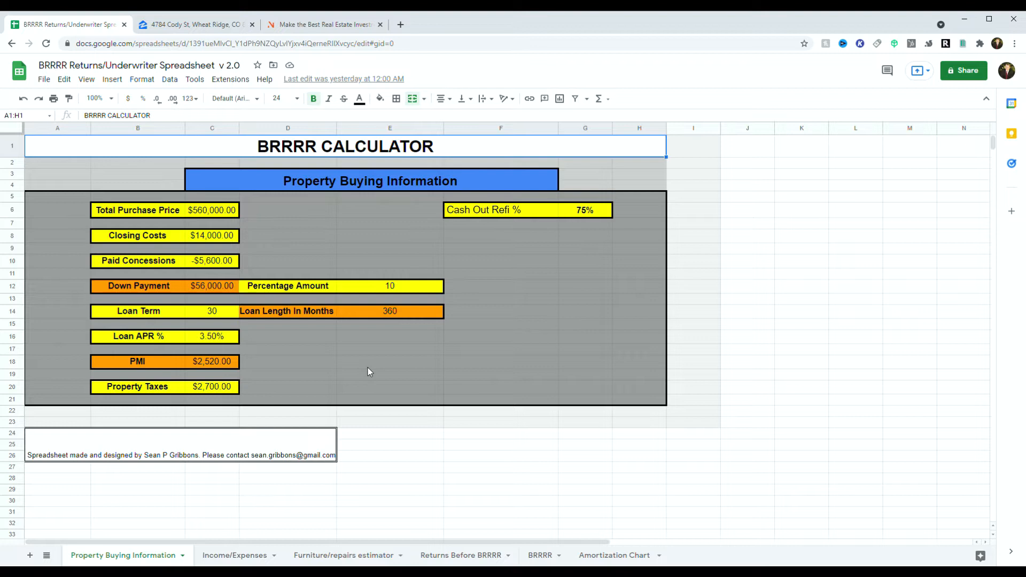
Step: Replace the 560000 Total Purchase Price with 325000
{"action": "double_click", "coordinate": [224, 214]}
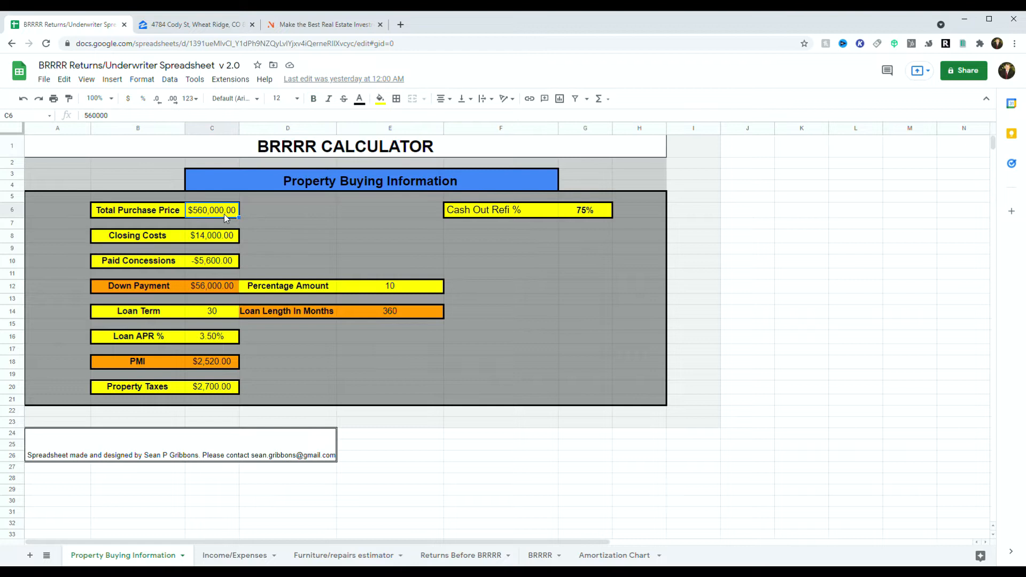
{"action": "double_click", "coordinate": [235, 213]}
{"action": "type", "text": "325000"}
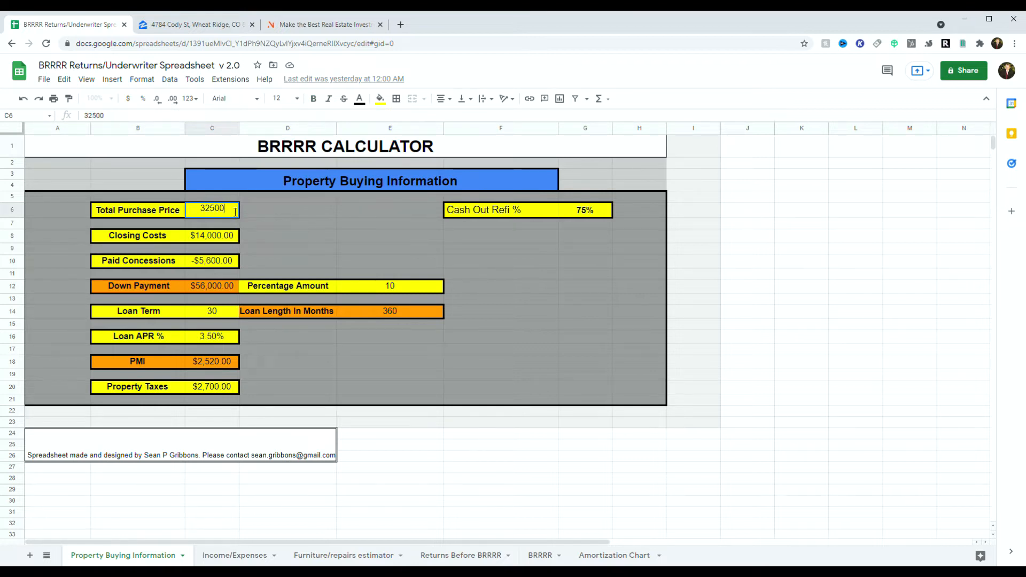
{"action": "left_click", "coordinate": [216, 240]}
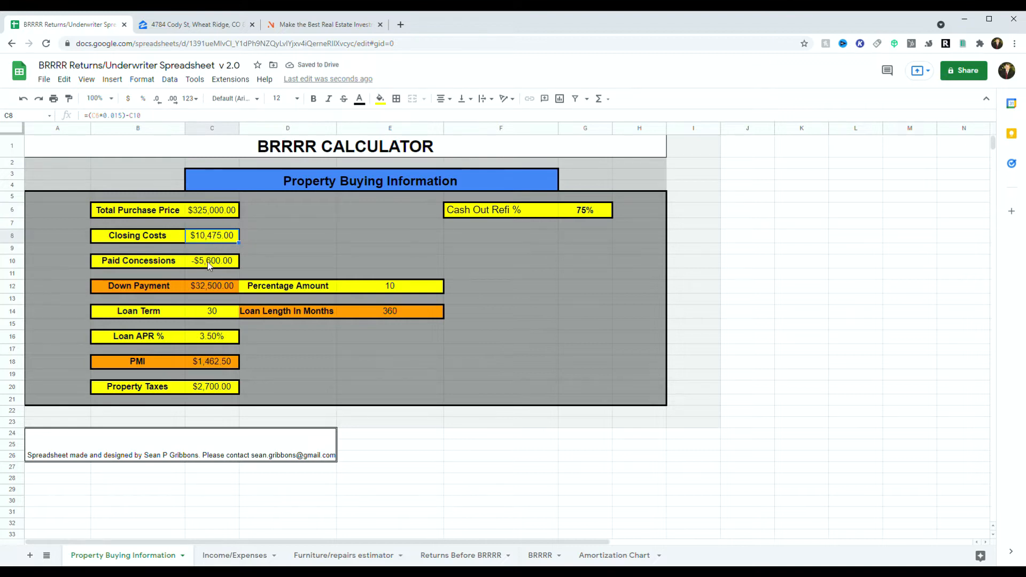
Step: Delete the -5600 Paid Concessions amount, leaving the cell empty
{"action": "double_click", "coordinate": [208, 262]}
{"action": "double_click", "coordinate": [213, 265]}
{"action": "key", "text": "BackSpace"}
{"action": "left_click", "coordinate": [217, 236]}
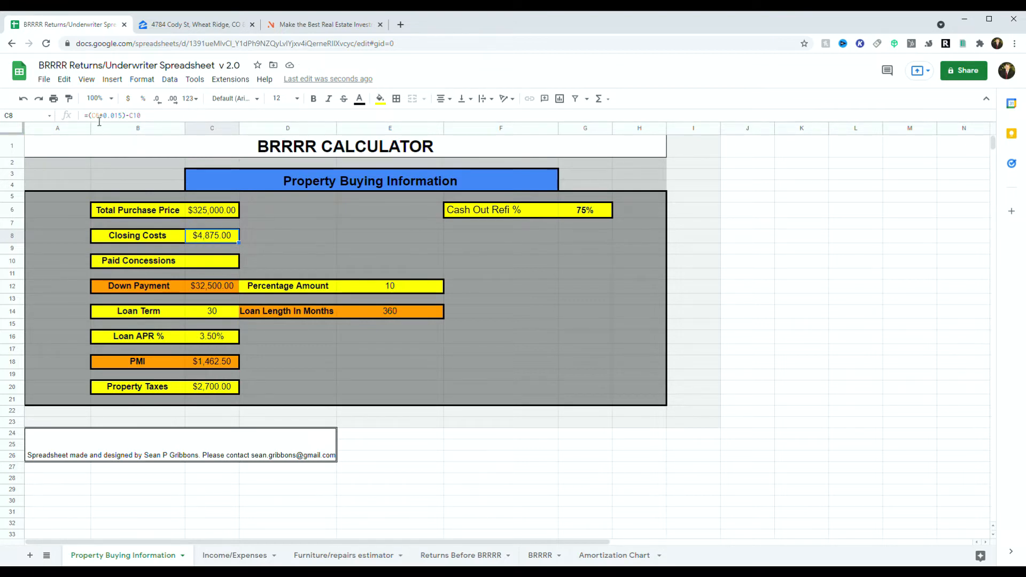
Step: Review the purchase price, the Closing Costs formula and the empty Paid Concessions cell
{"action": "left_click", "coordinate": [213, 218]}
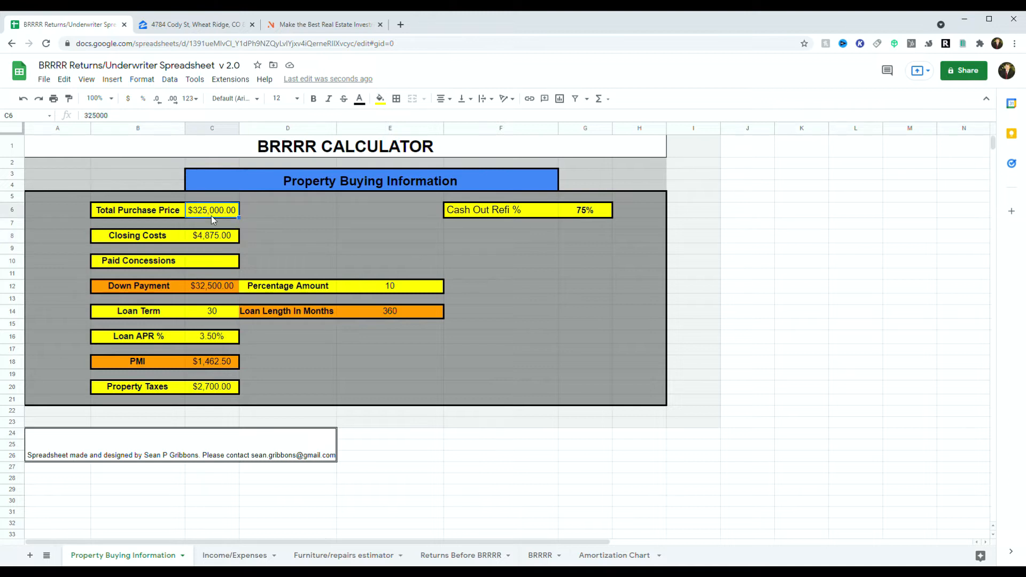
{"action": "left_click", "coordinate": [211, 233]}
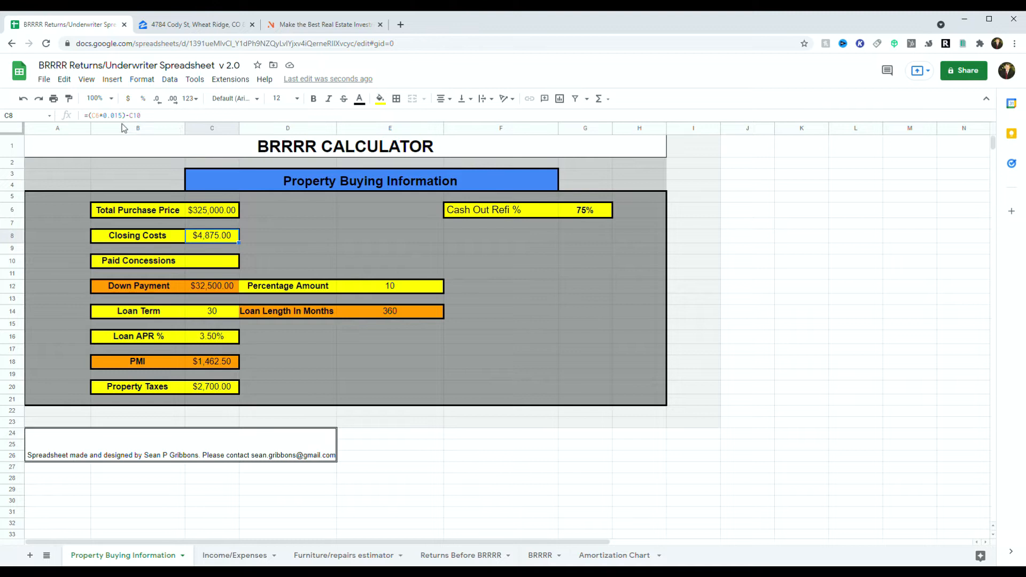
{"action": "left_click", "coordinate": [208, 266]}
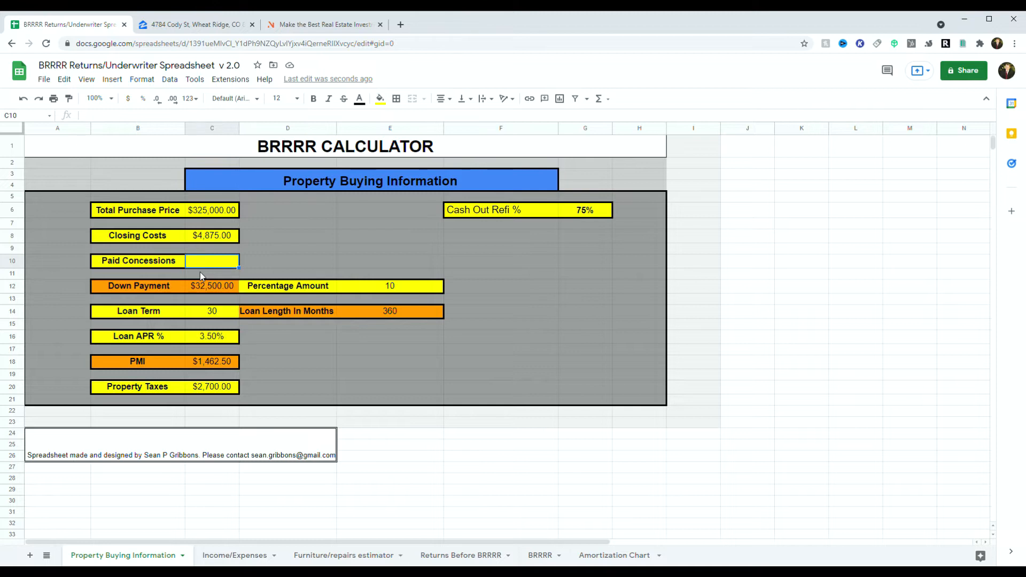
{"action": "left_click", "coordinate": [221, 240]}
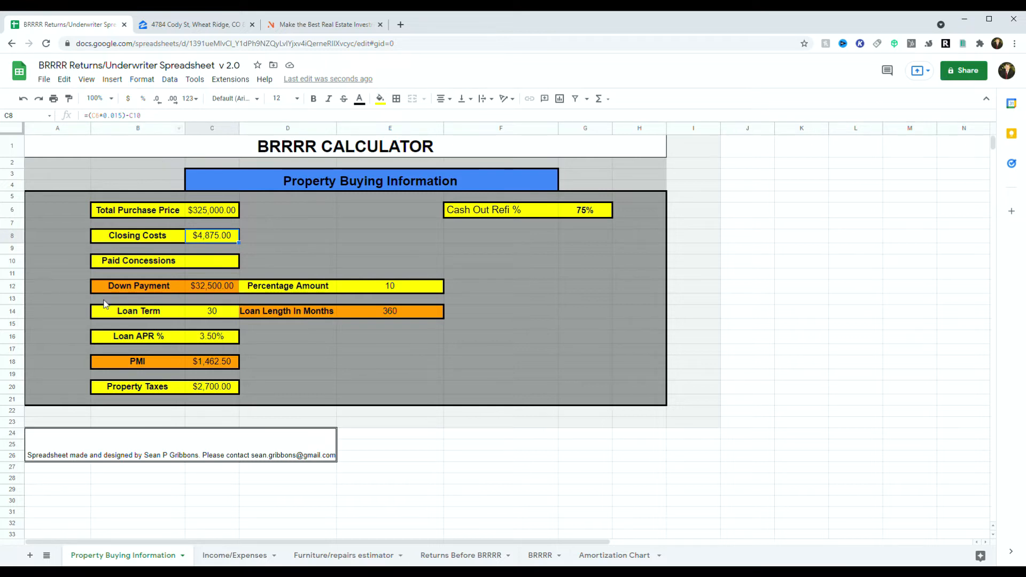
Step: Try $2,000 for Paid Concessions, then settle on $0.00
{"action": "left_click", "coordinate": [194, 264]}
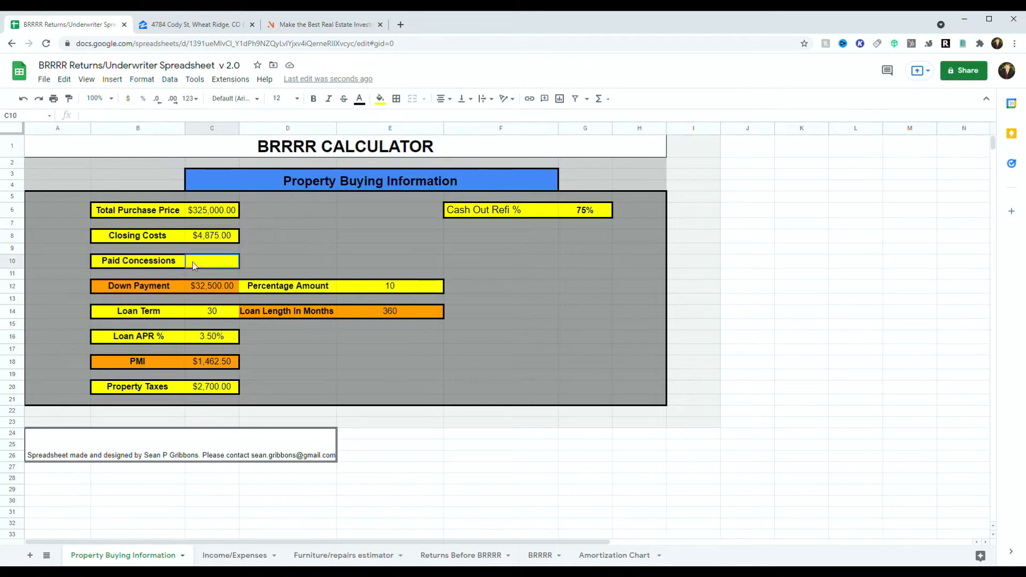
{"action": "double_click", "coordinate": [192, 262]}
{"action": "type", "text": "0"}
{"action": "double_click", "coordinate": [213, 265]}
{"action": "type", "text": "2,00"}
{"action": "type", "text": "00"}
{"action": "left_click", "coordinate": [252, 258]}
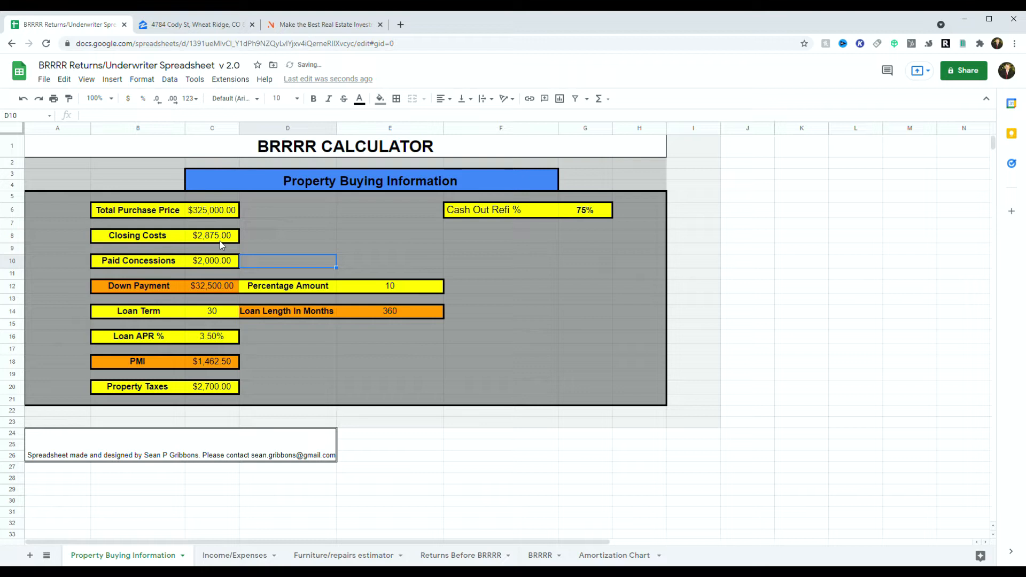
{"action": "double_click", "coordinate": [209, 261]}
{"action": "key", "text": "ctrl+a"}
{"action": "type", "text": "0"}
{"action": "left_click", "coordinate": [280, 274]}
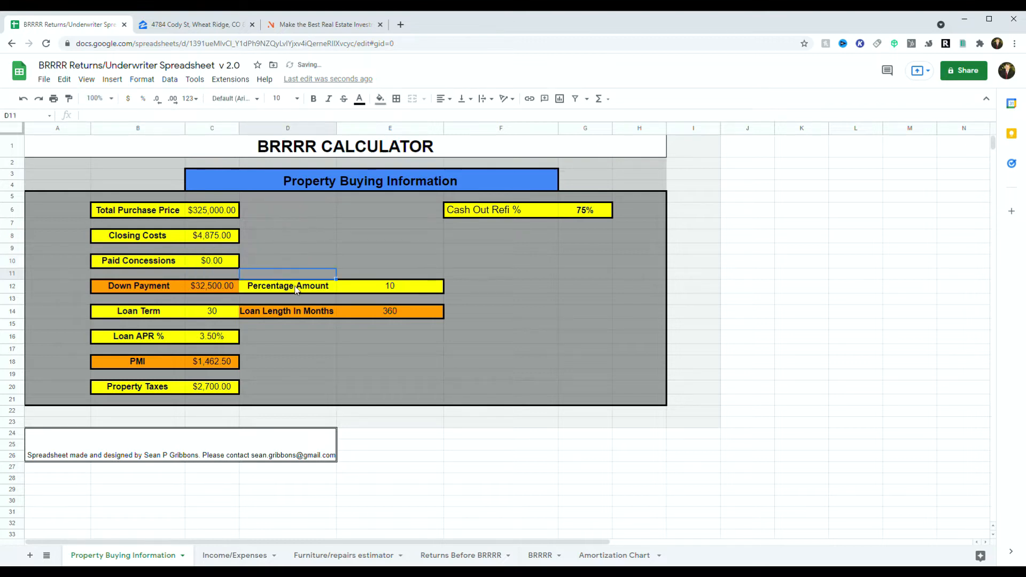
Step: Change the down payment Percentage Amount from 10 to 25, then check Loan Term and APR
{"action": "double_click", "coordinate": [385, 287]}
{"action": "key", "text": "ctrl+a"}
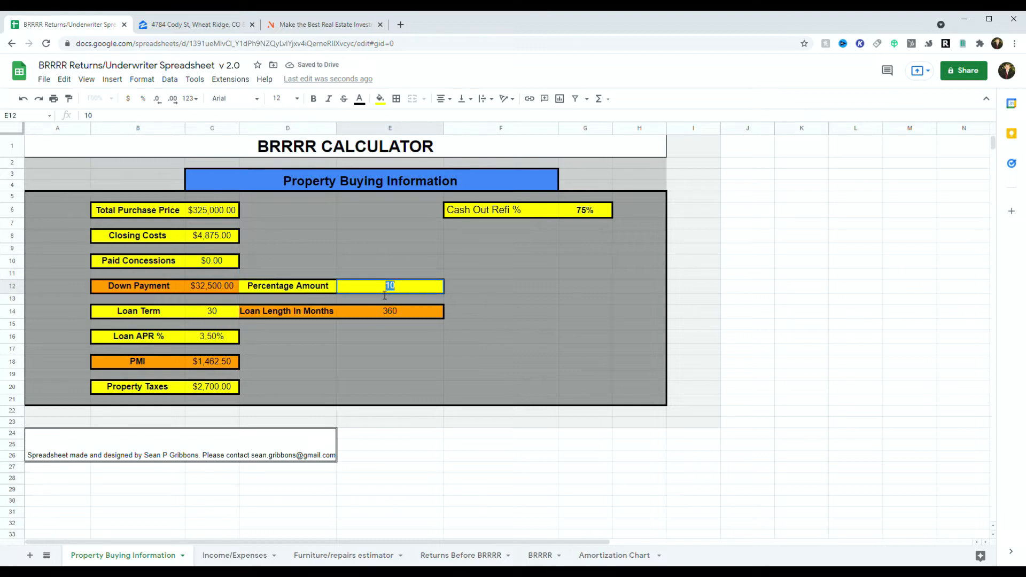
{"action": "type", "text": "25"}
{"action": "left_click", "coordinate": [334, 249]}
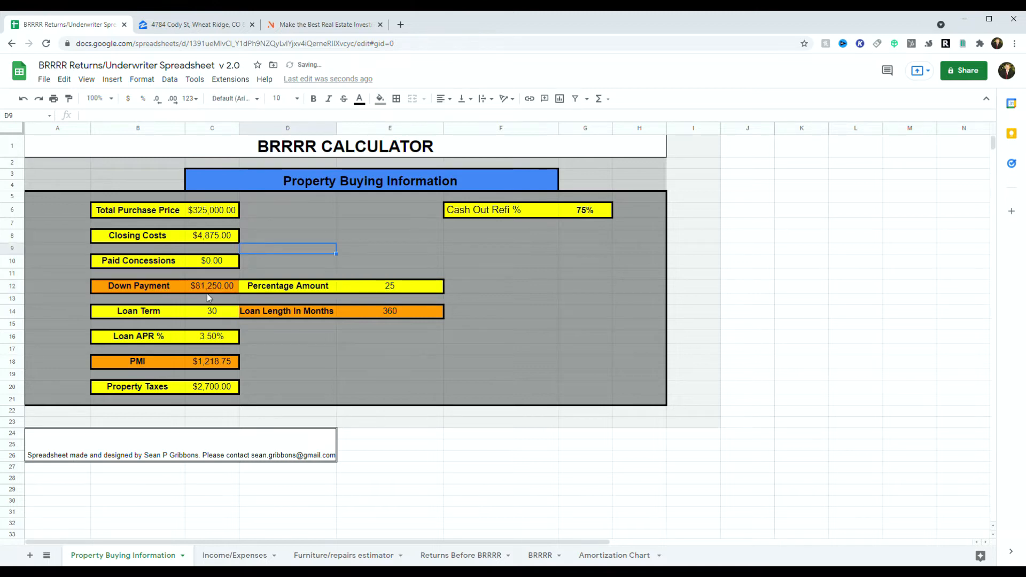
{"action": "left_click", "coordinate": [222, 315]}
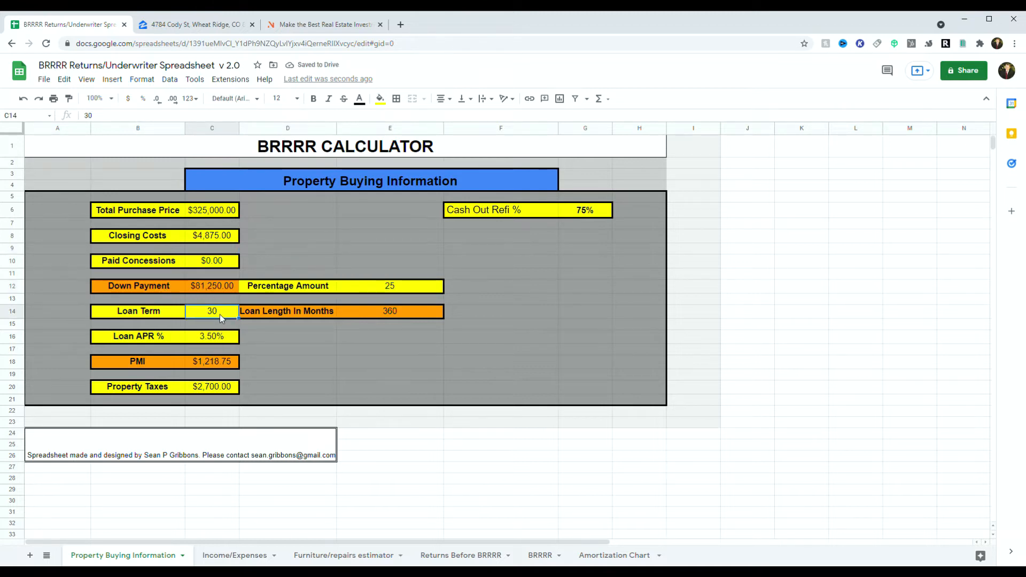
{"action": "left_click", "coordinate": [201, 337]}
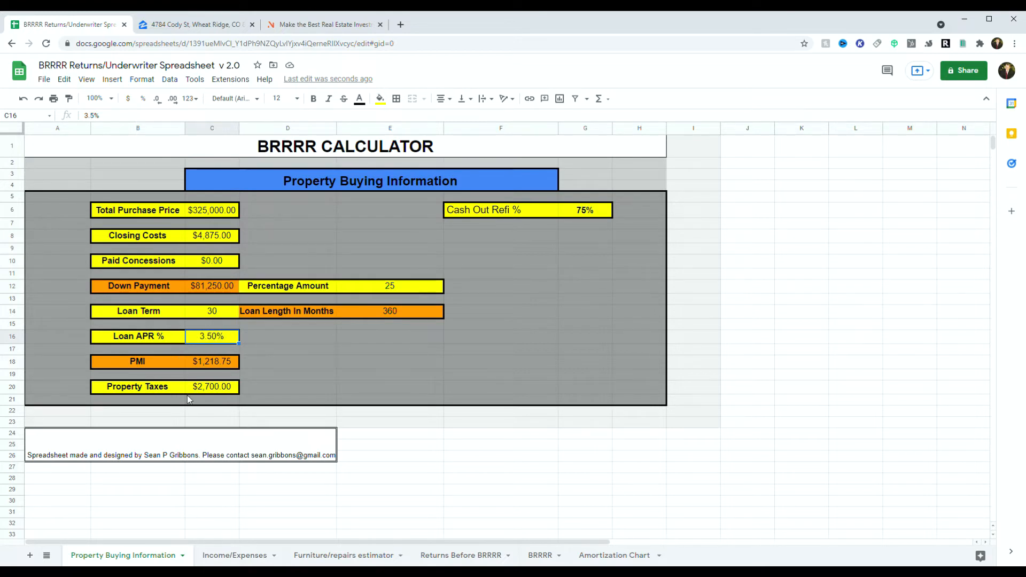
{"action": "left_click", "coordinate": [197, 28]}
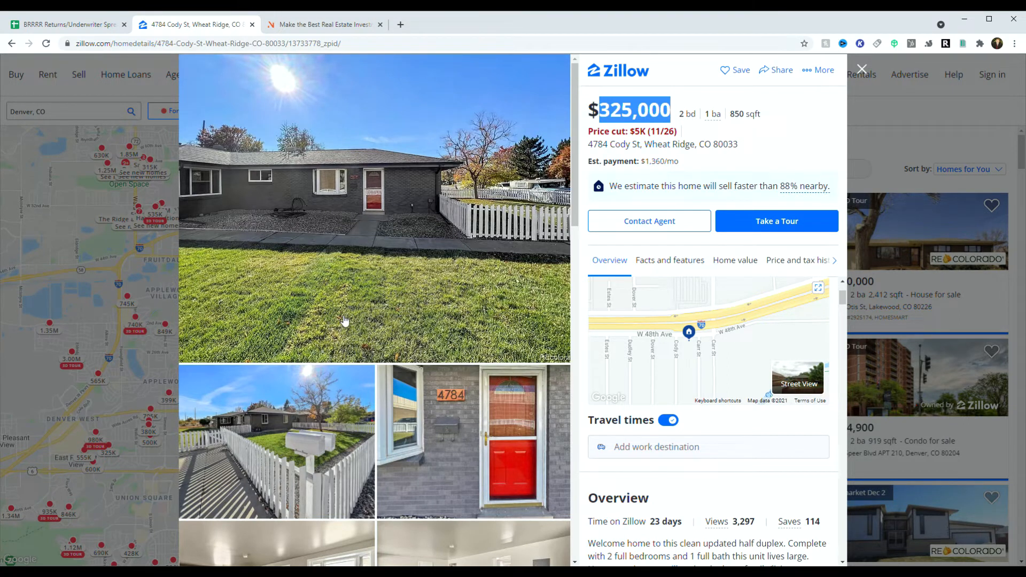
{"action": "scroll", "coordinate": [347, 321], "scroll_direction": "down", "scroll_amount": 4}
{"action": "scroll", "coordinate": [458, 326], "scroll_direction": "up", "scroll_amount": 4}
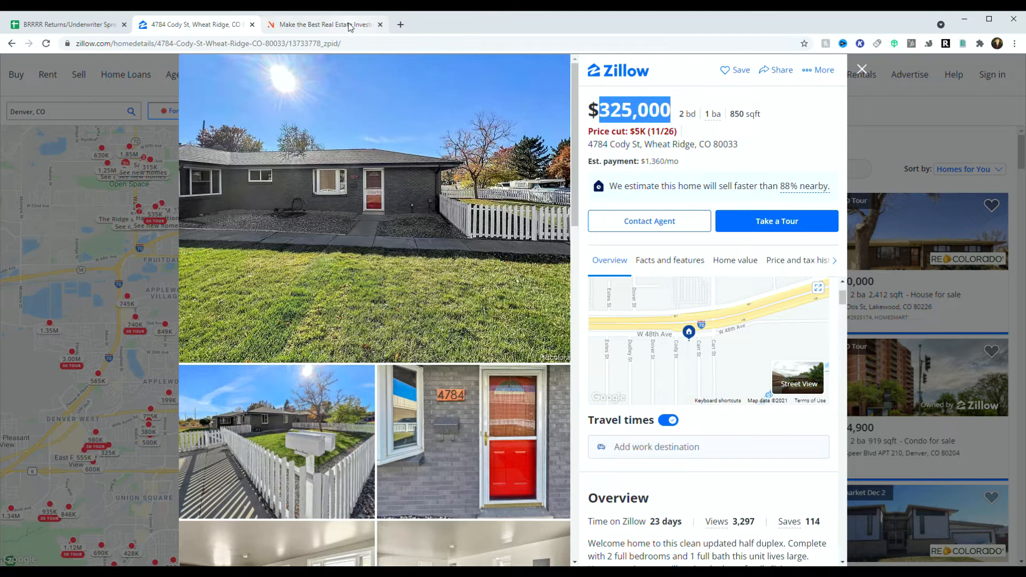
{"action": "left_click", "coordinate": [26, 24]}
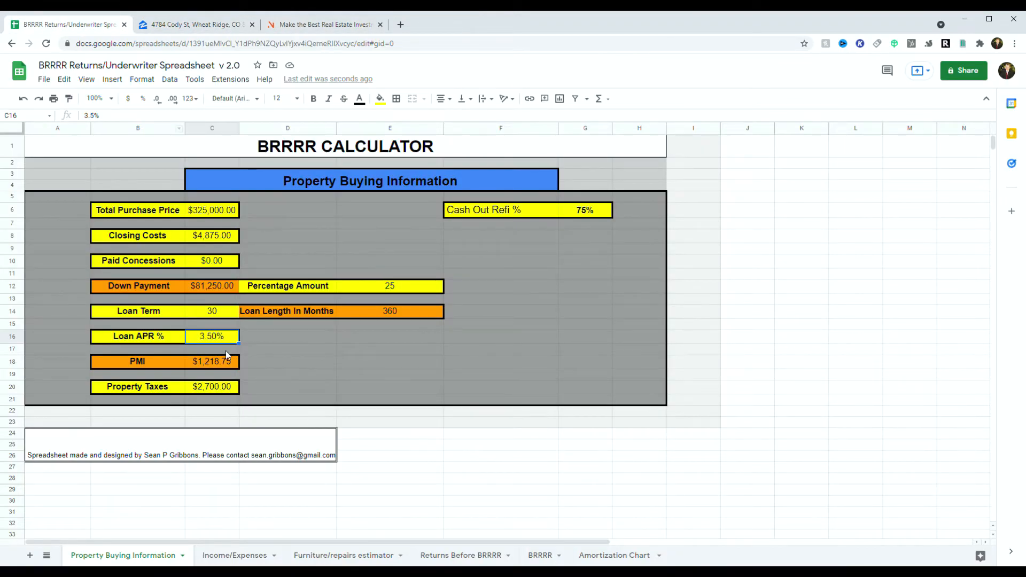
Step: Enter $1,300 Property Taxes, check Cash Out Refi %, and go to the Income/Expenses sheet
{"action": "left_click", "coordinate": [215, 387]}
{"action": "double_click", "coordinate": [222, 390]}
{"action": "type", "text": "1300"}
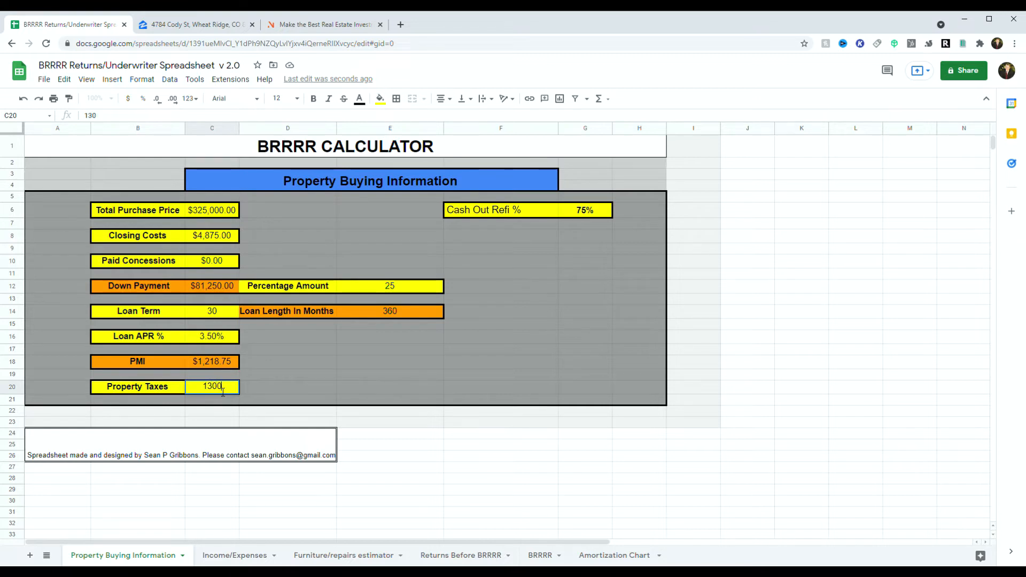
{"action": "left_click", "coordinate": [280, 377]}
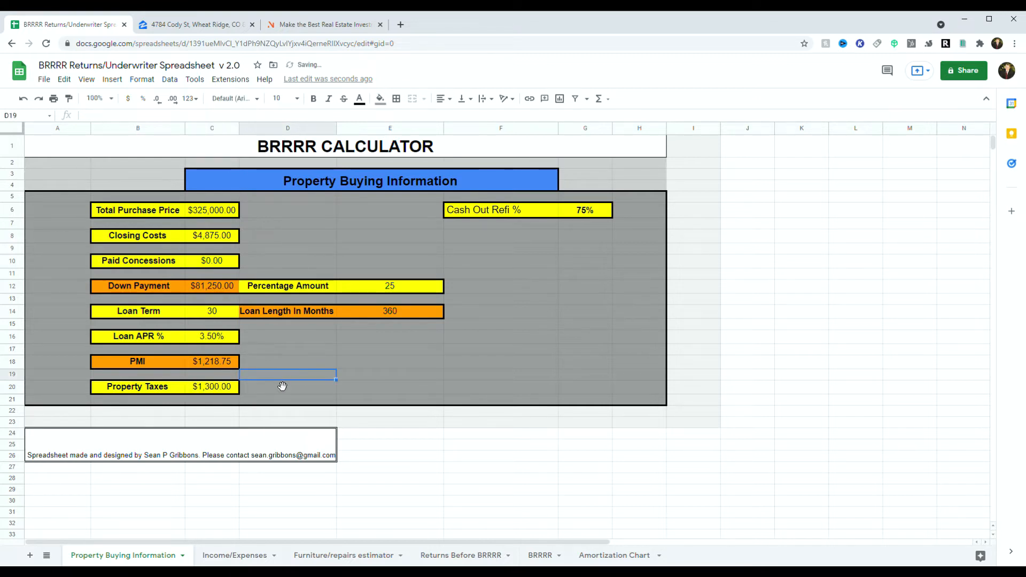
{"action": "left_click", "coordinate": [586, 213]}
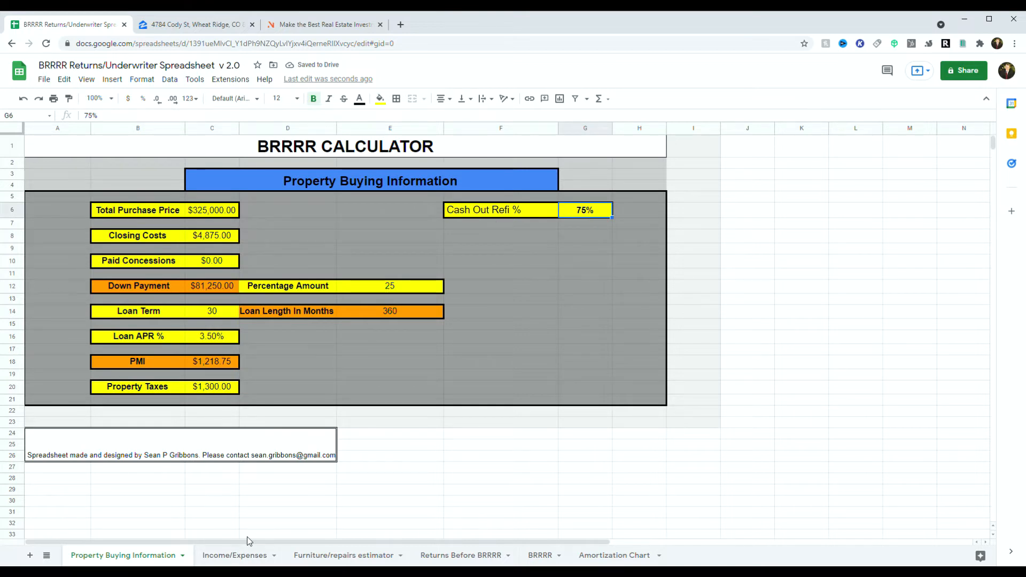
{"action": "left_click", "coordinate": [238, 556]}
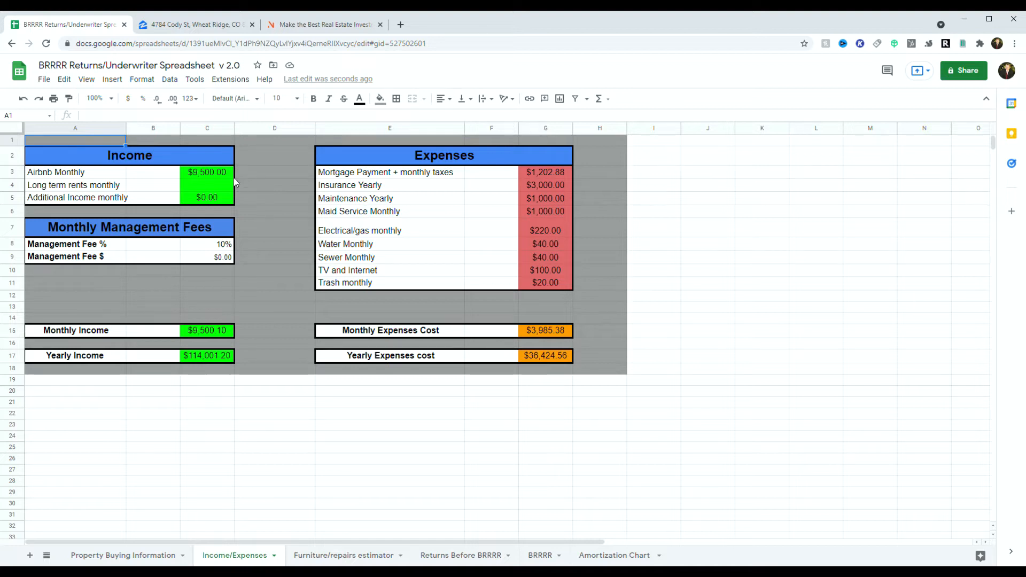
Step: Replace the $9,500 Airbnb Monthly income with 3978 after rechecking AirDNA and Zillow
{"action": "left_click", "coordinate": [112, 178]}
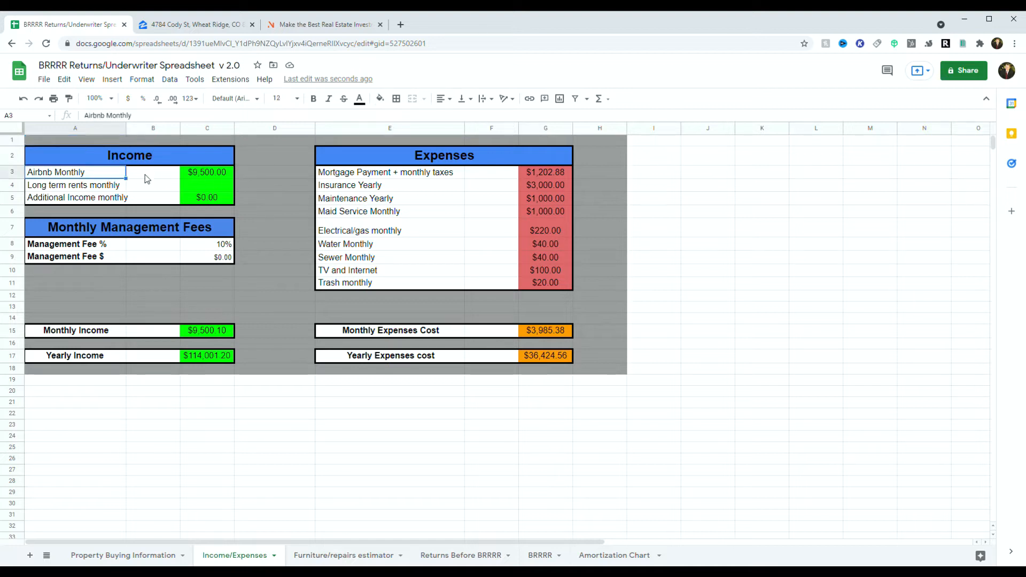
{"action": "left_click", "coordinate": [196, 185]}
{"action": "left_click", "coordinate": [192, 199]}
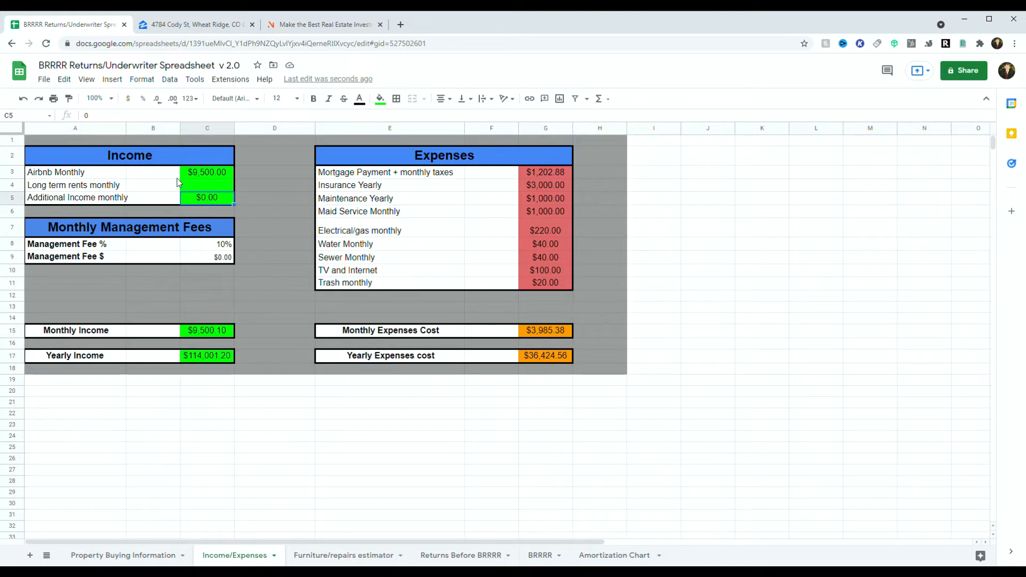
{"action": "triple_click", "coordinate": [210, 173]}
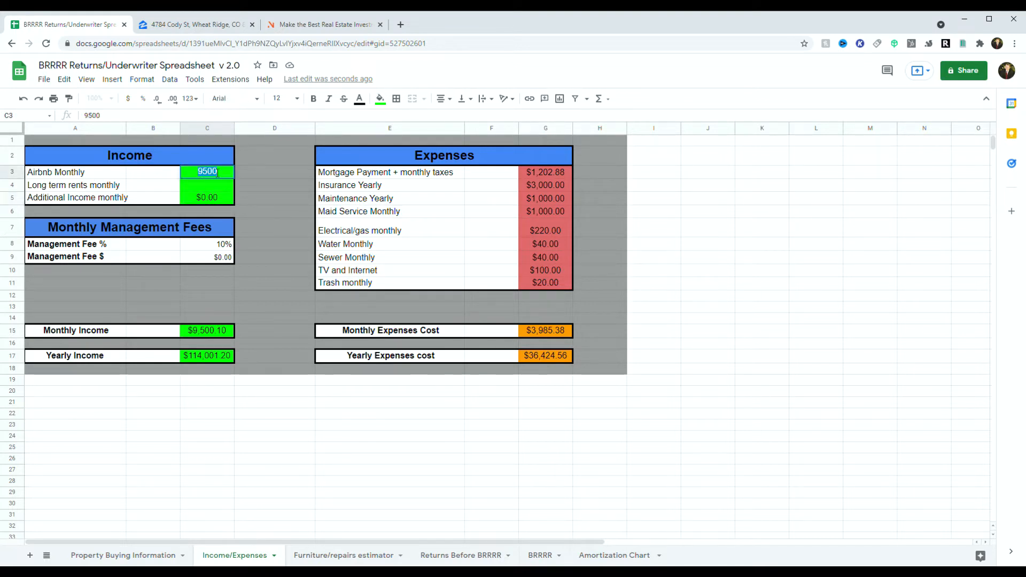
{"action": "left_click", "coordinate": [323, 24]}
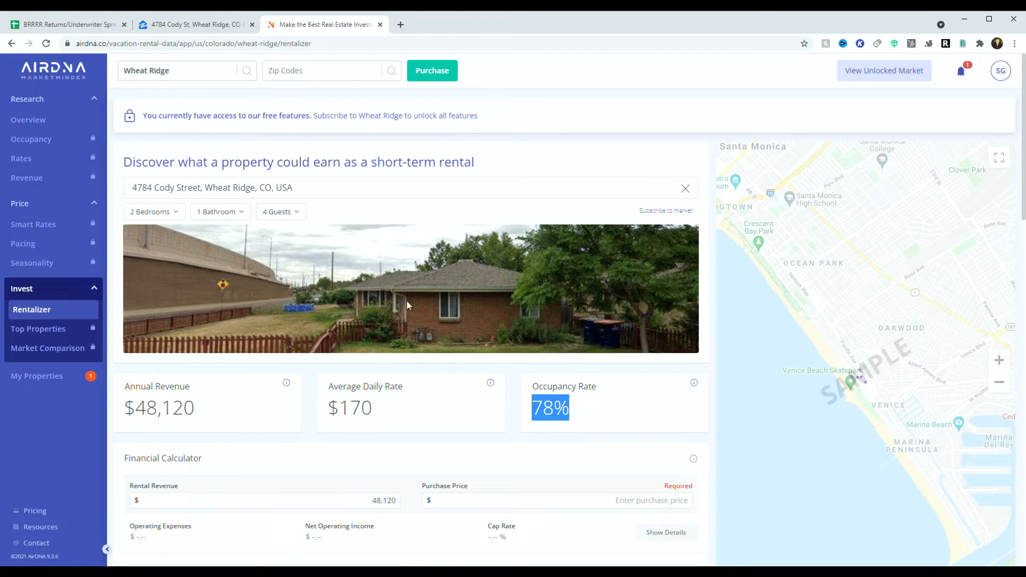
{"action": "left_click", "coordinate": [213, 24]}
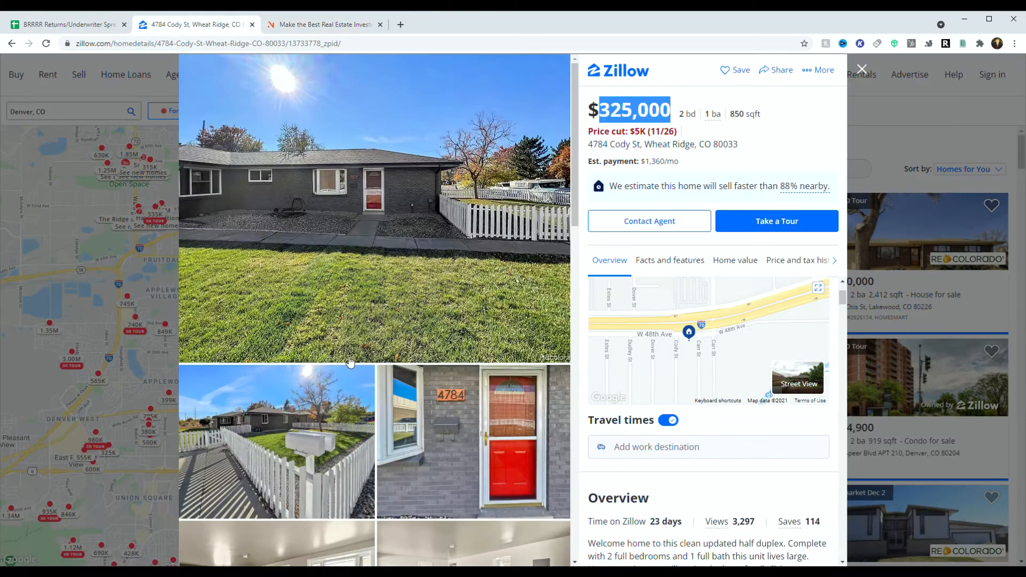
{"action": "left_click", "coordinate": [99, 24]}
{"action": "type", "text": "3978"}
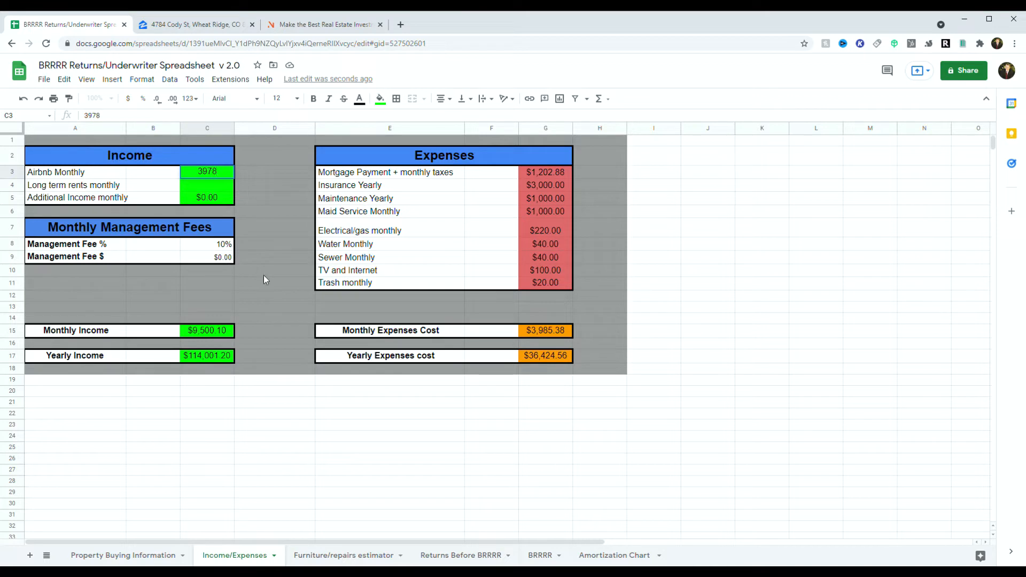
Step: Commit $3,978 Airbnb income and change the 10% Management Fee to 0%
{"action": "left_click", "coordinate": [264, 275]}
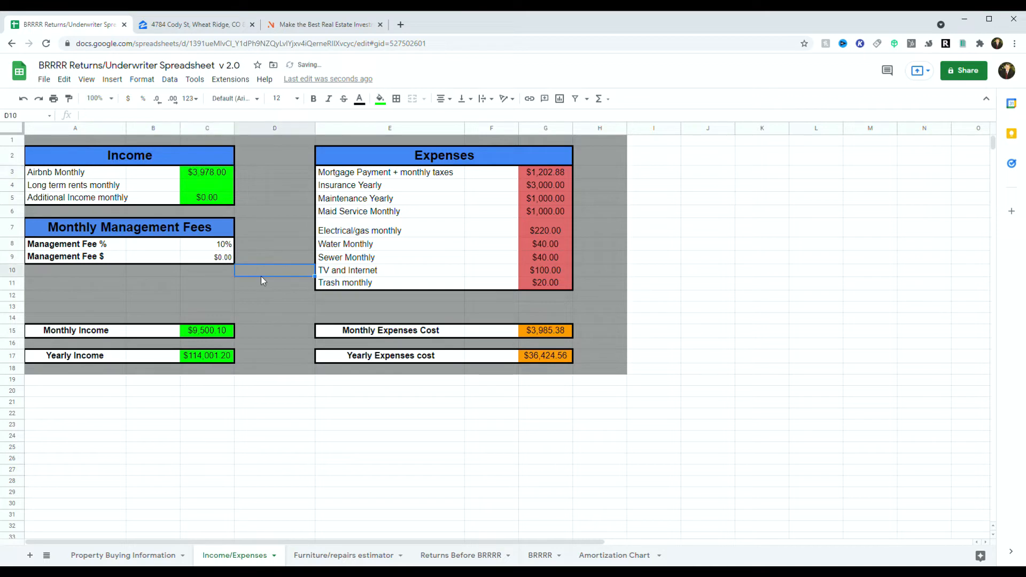
{"action": "double_click", "coordinate": [224, 245]}
{"action": "left_click", "coordinate": [223, 246]}
{"action": "key", "text": "BackSpace"}
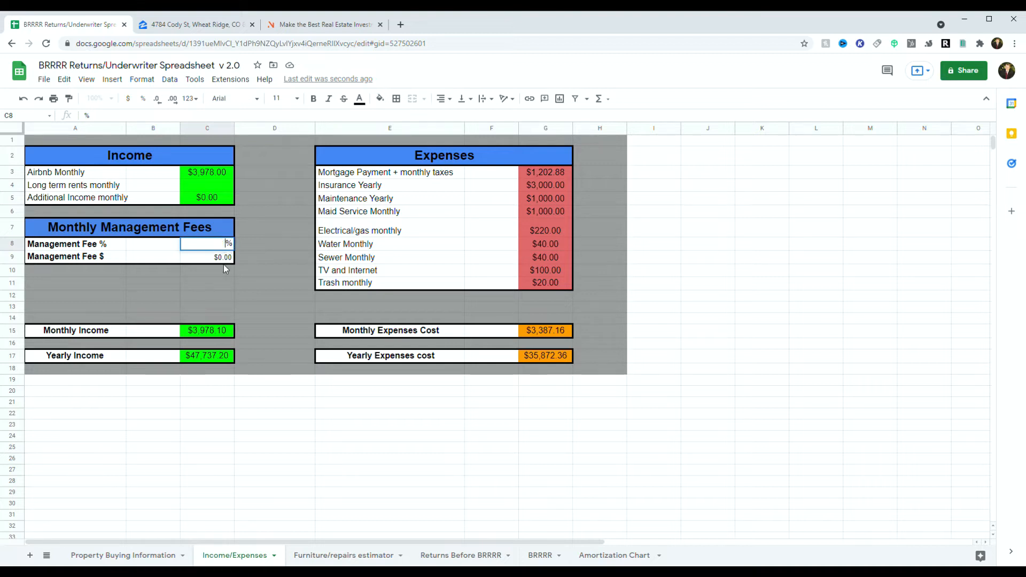
{"action": "type", "text": "0"}
{"action": "left_click", "coordinate": [221, 261]}
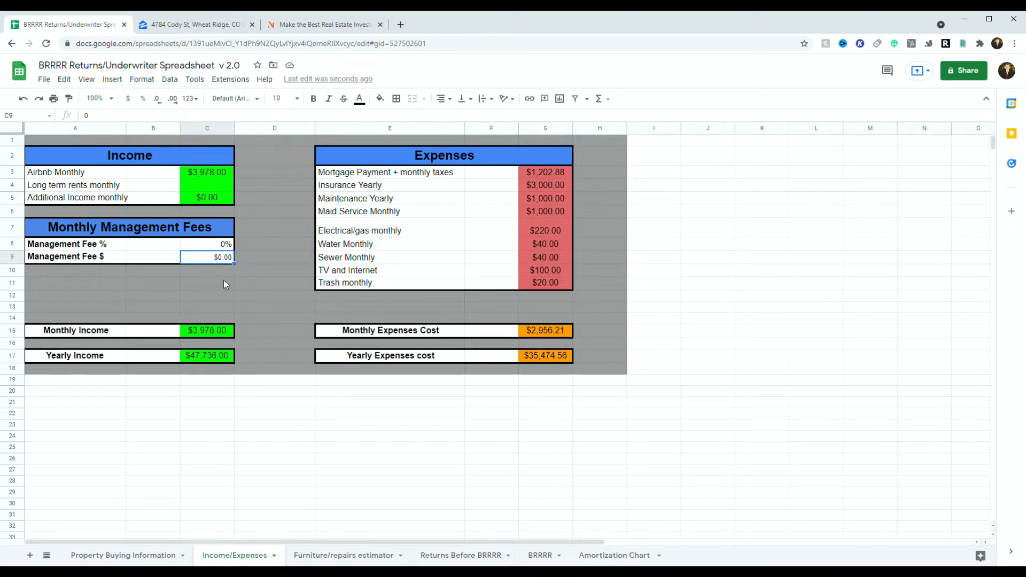
{"action": "left_click", "coordinate": [543, 174]}
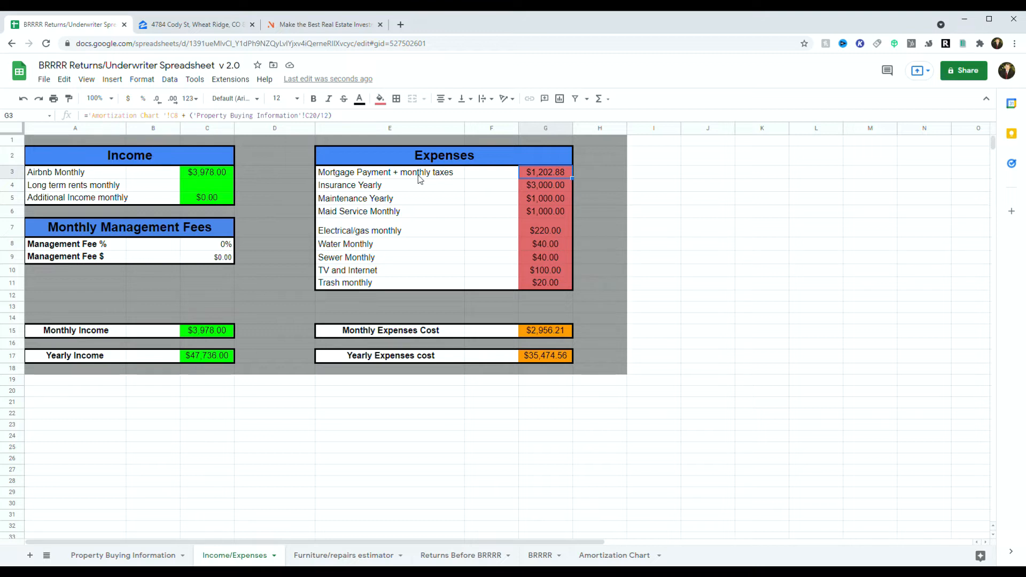
Step: Set yearly insurance to $2,500, maid service to $400 and electrical/gas to $70
{"action": "left_click", "coordinate": [540, 187]}
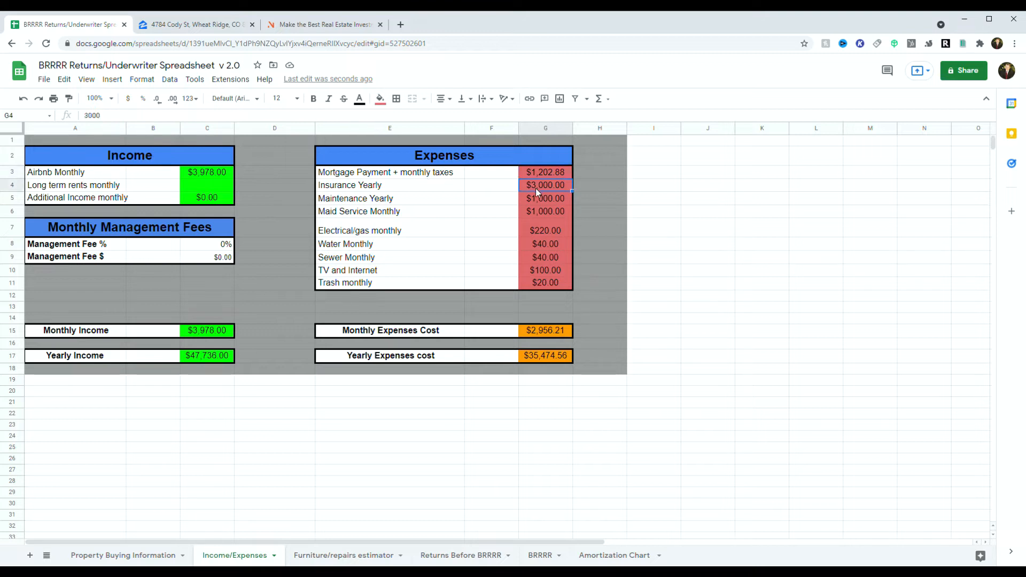
{"action": "double_click", "coordinate": [537, 188]}
{"action": "type", "text": "2500"}
{"action": "left_click", "coordinate": [527, 201]}
{"action": "double_click", "coordinate": [531, 213]}
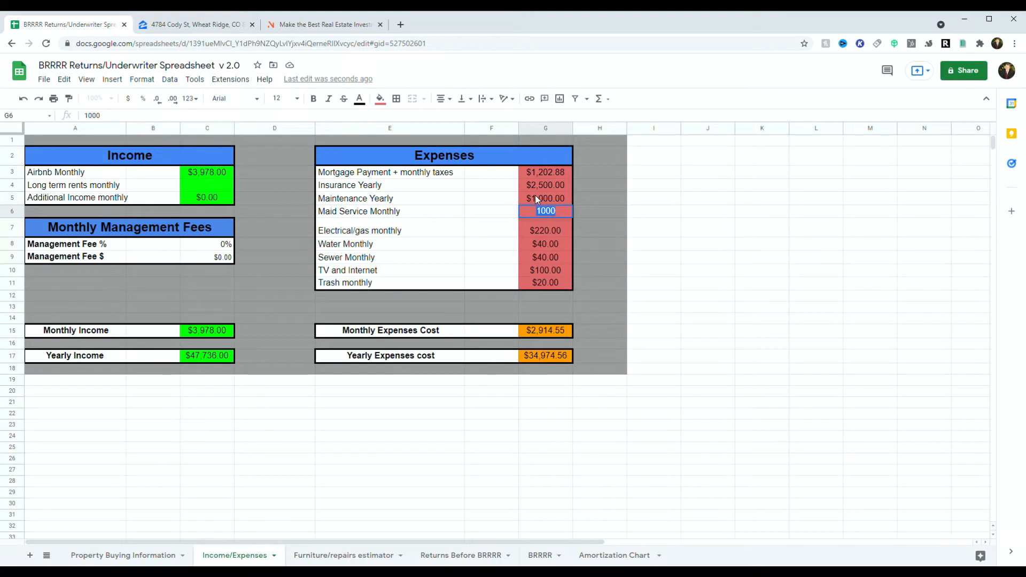
{"action": "type", "text": "40"}
{"action": "left_click", "coordinate": [540, 233]}
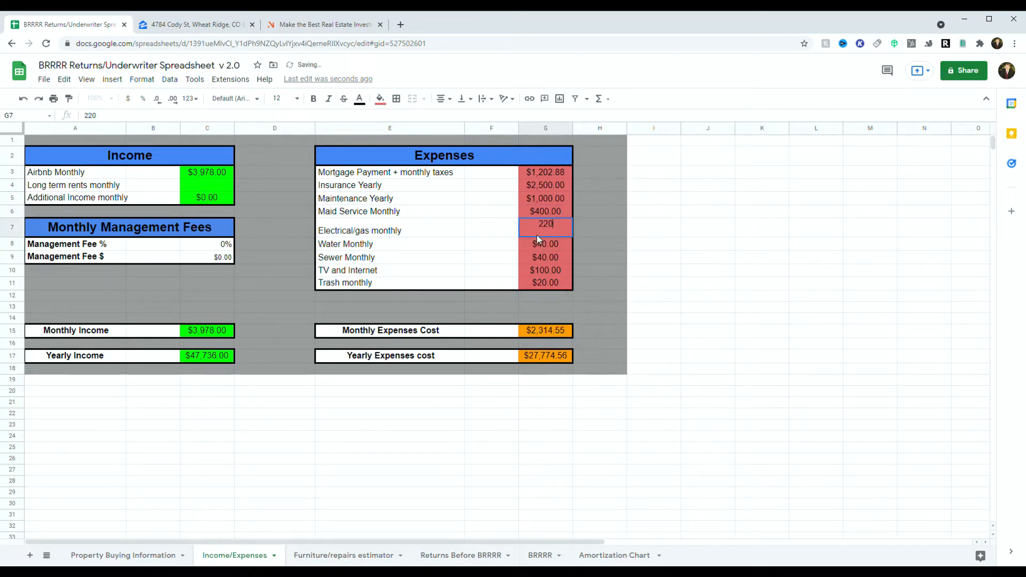
{"action": "double_click", "coordinate": [550, 230]}
{"action": "double_click", "coordinate": [559, 231]}
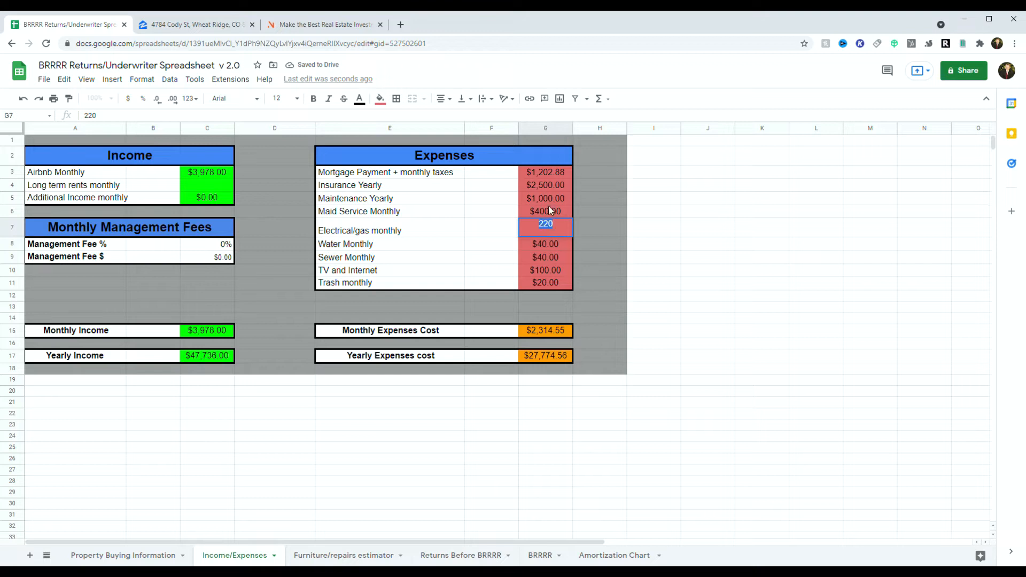
{"action": "type", "text": "70"}
{"action": "left_click", "coordinate": [550, 244]}
Step: Set water $25, sewer $20, TV and internet $75, and trash $15 monthly
{"action": "double_click", "coordinate": [550, 245]}
{"action": "type", "text": "25"}
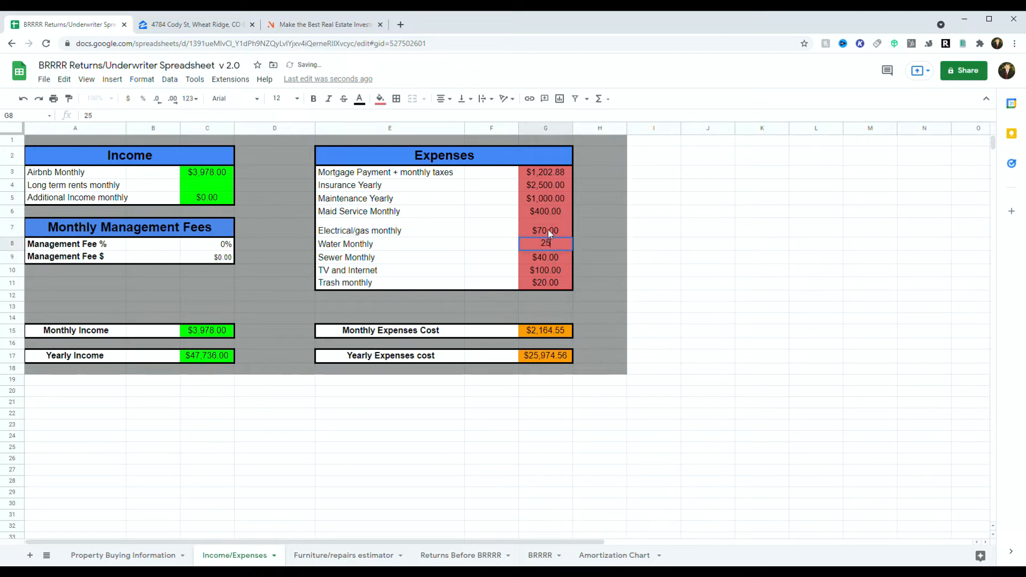
{"action": "double_click", "coordinate": [560, 255]}
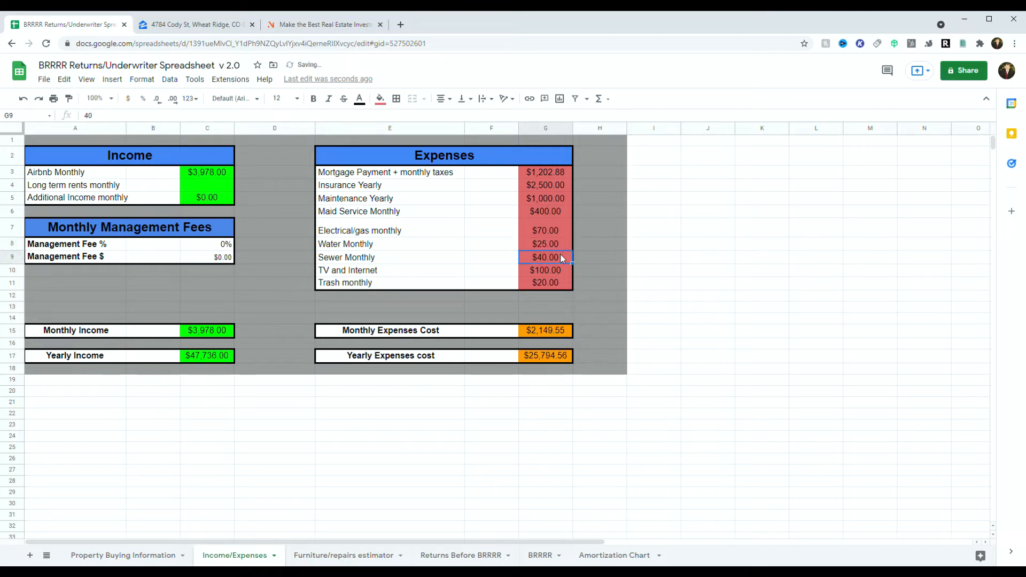
{"action": "type", "text": "20"}
{"action": "left_click", "coordinate": [550, 271]}
{"action": "double_click", "coordinate": [568, 271]}
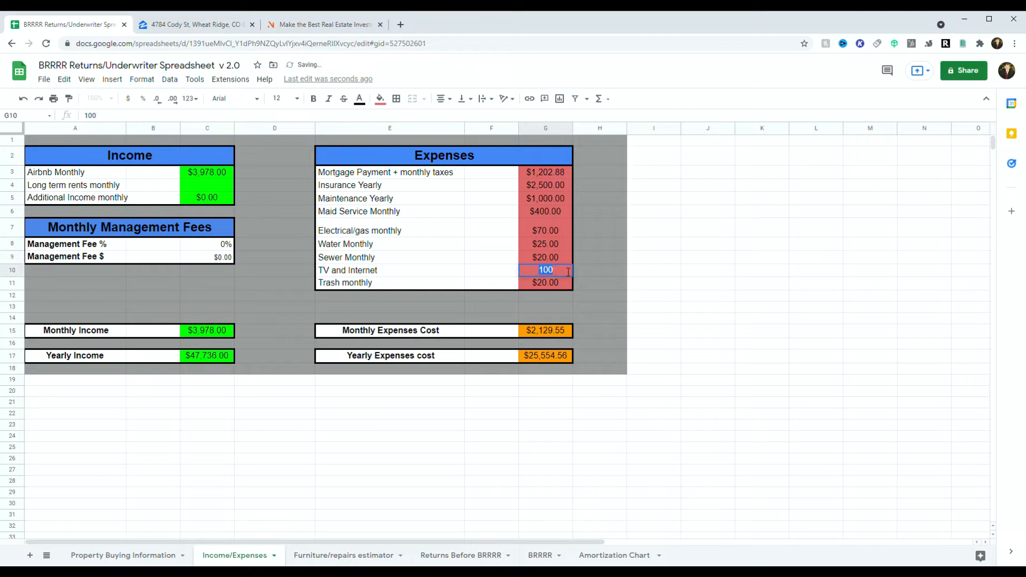
{"action": "type", "text": "75"}
{"action": "left_click", "coordinate": [553, 280]}
{"action": "double_click", "coordinate": [556, 286]}
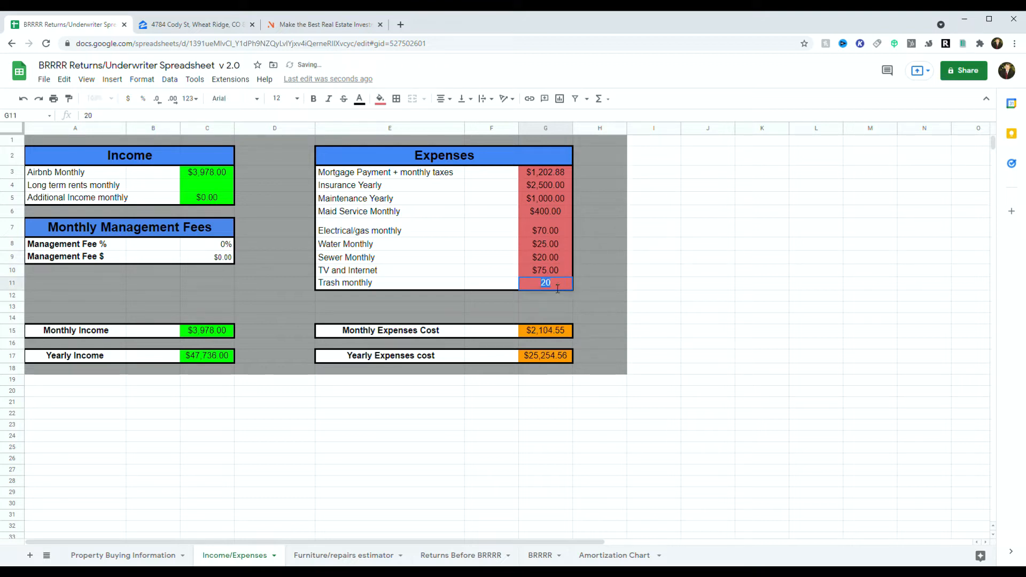
{"action": "type", "text": "15"}
{"action": "left_click_drag", "start_coordinate": [761, 295], "coordinate": [761, 286]}
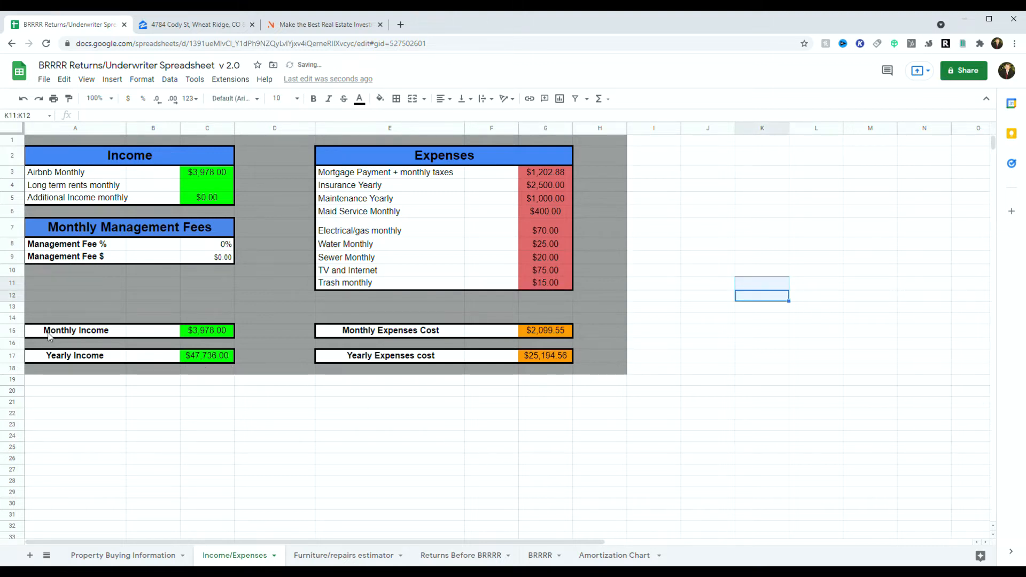
{"action": "left_click", "coordinate": [195, 332]}
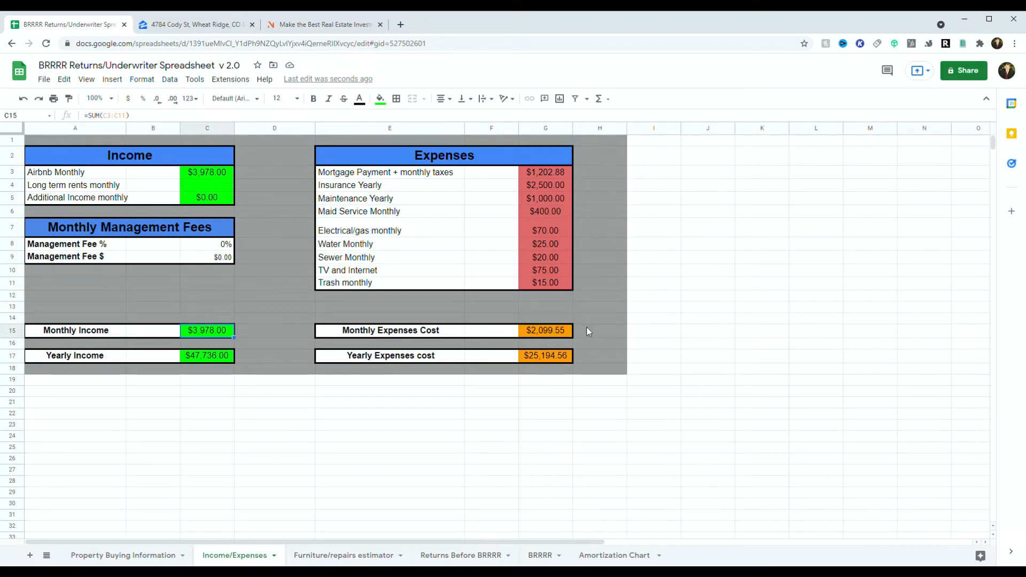
Step: Check the G15 monthly expenses formula, then switch to the Furniture/repairs estimator sheet
{"action": "left_click", "coordinate": [567, 333]}
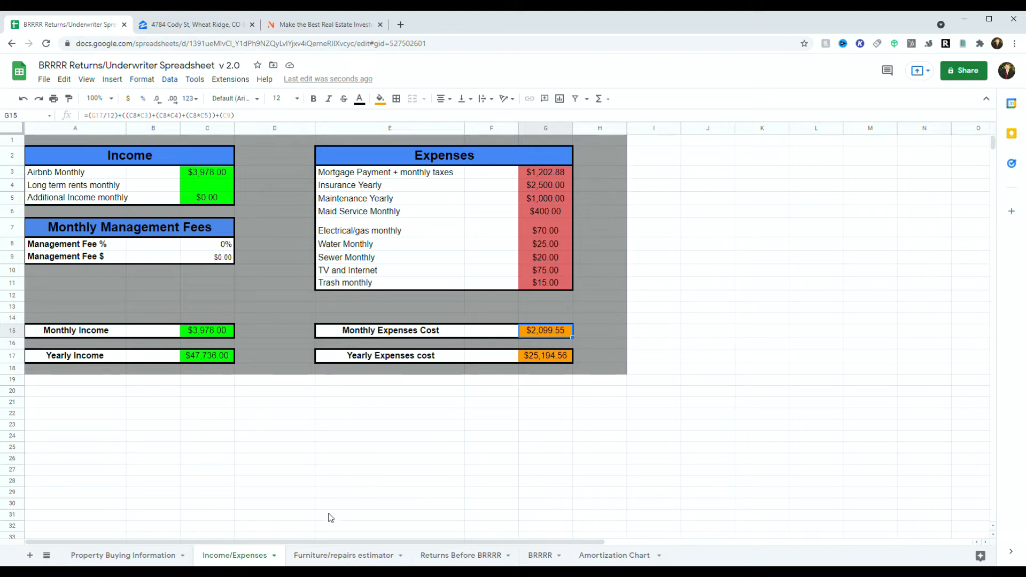
{"action": "left_click", "coordinate": [350, 556]}
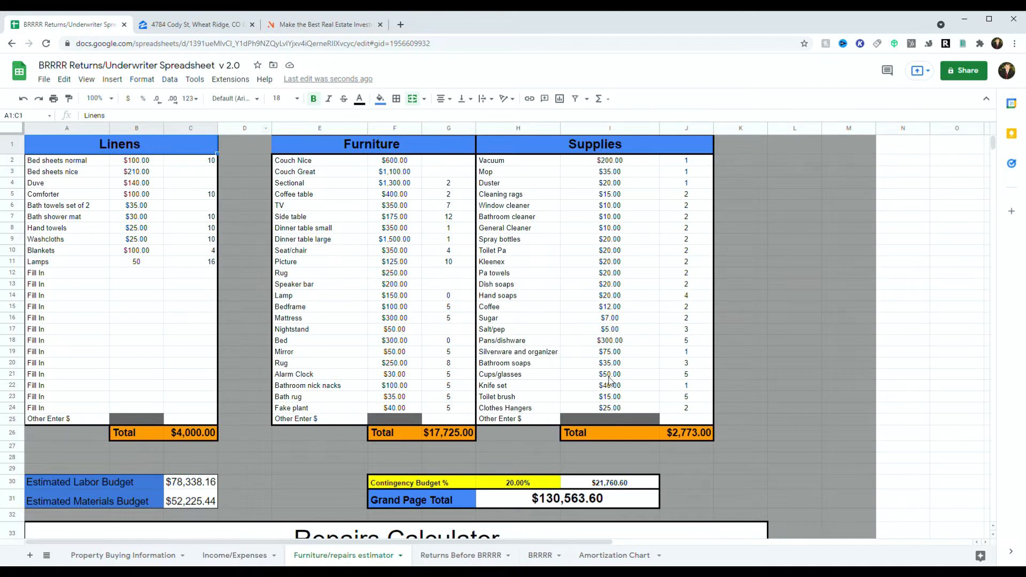
Step: Set the normal bed sheets price to $125 and its quantity to 2
{"action": "double_click", "coordinate": [140, 161]}
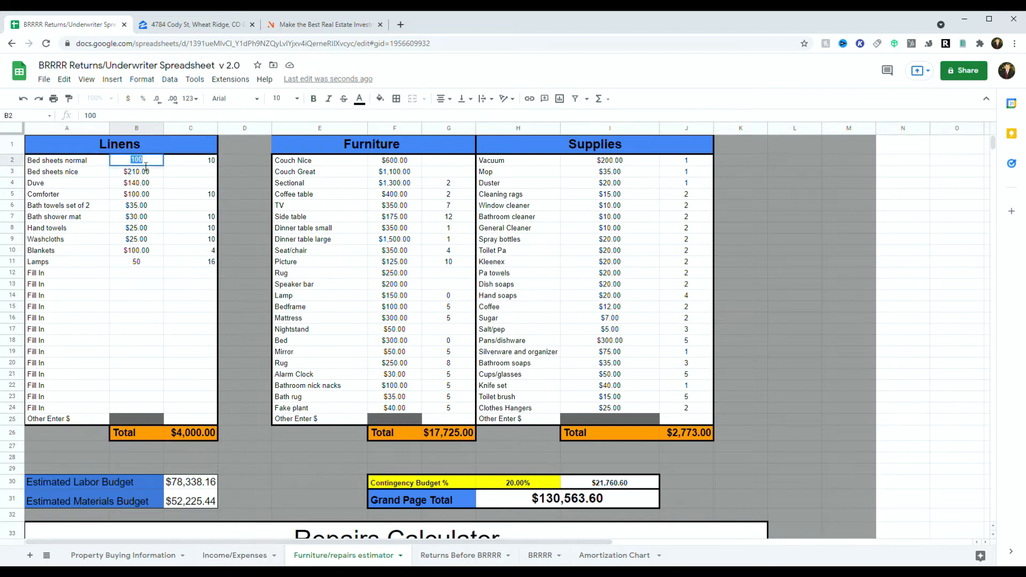
{"action": "type", "text": "125"}
{"action": "left_click", "coordinate": [146, 183]}
{"action": "double_click", "coordinate": [188, 159]}
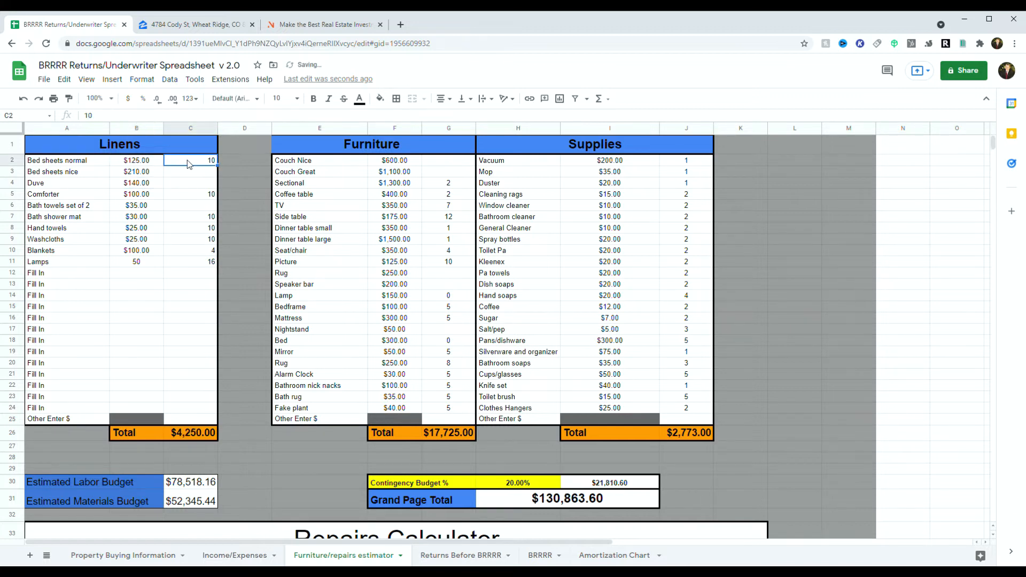
{"action": "key", "text": "BackSpace"}
{"action": "type", "text": "2"}
{"action": "left_click", "coordinate": [175, 174]}
Step: Set the duvet, bed sheets and comforter quantities to 4 each
{"action": "double_click", "coordinate": [180, 186]}
{"action": "type", "text": "4"}
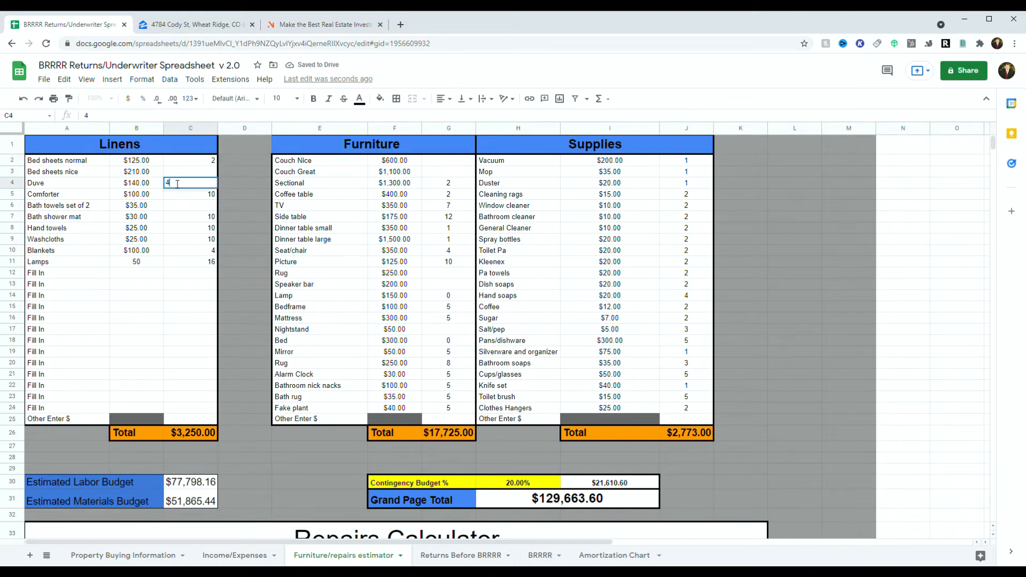
{"action": "left_click", "coordinate": [214, 163]}
{"action": "double_click", "coordinate": [215, 163]}
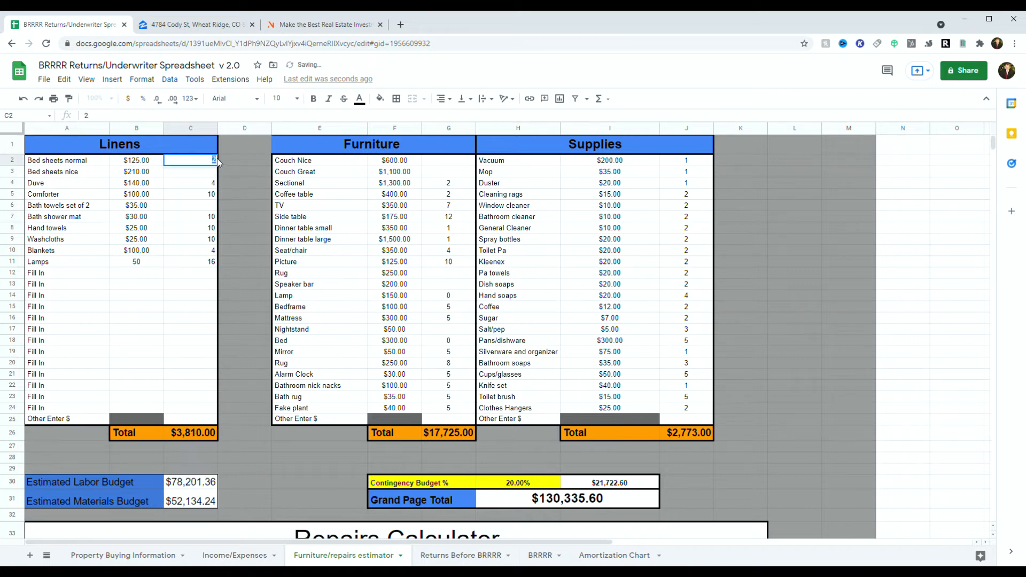
{"action": "type", "text": "4"}
{"action": "double_click", "coordinate": [202, 193]}
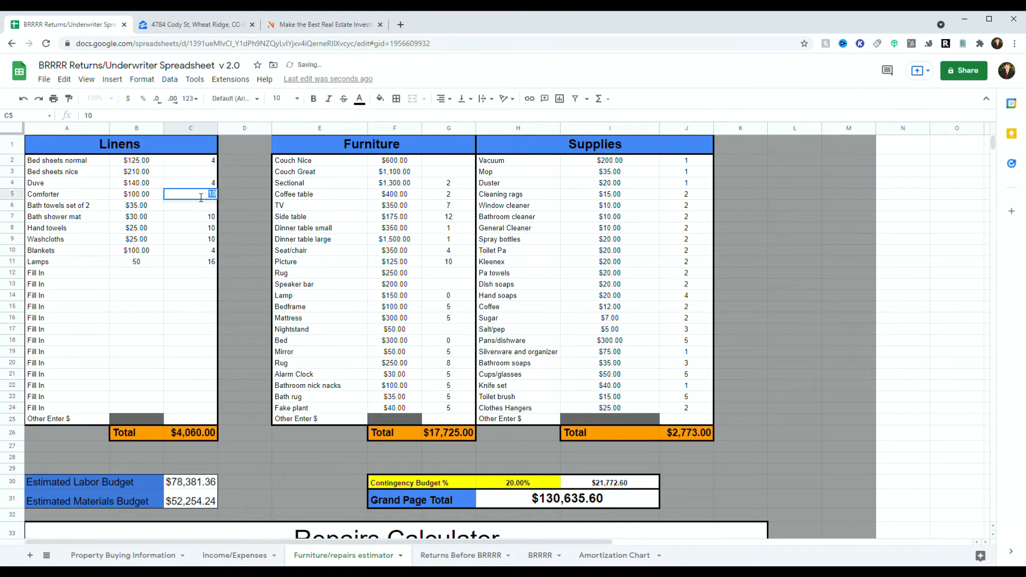
{"action": "type", "text": "4"}
{"action": "left_click", "coordinate": [205, 209]}
Step: Give the bath towels, shower mat, hand towels and washcloths quantities of 4 each
{"action": "double_click", "coordinate": [208, 210]}
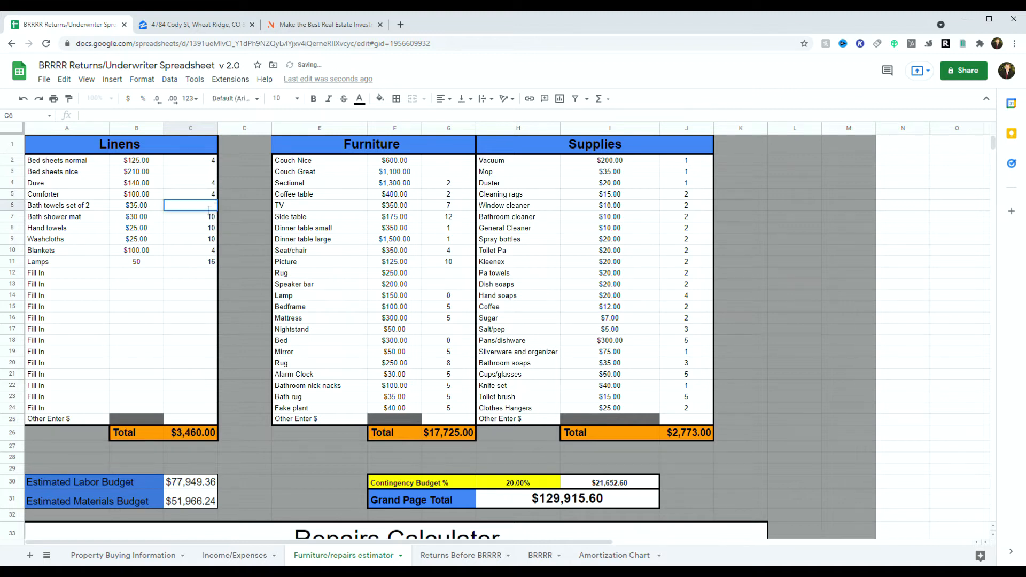
{"action": "type", "text": "4"}
{"action": "double_click", "coordinate": [208, 218]}
{"action": "type", "text": "4"}
{"action": "left_click", "coordinate": [205, 230]}
{"action": "double_click", "coordinate": [208, 230]}
{"action": "type", "text": "4"}
{"action": "left_click", "coordinate": [171, 238]}
{"action": "double_click", "coordinate": [171, 238]}
{"action": "type", "text": "4"}
{"action": "left_click", "coordinate": [194, 252]}
{"action": "double_click", "coordinate": [194, 251]}
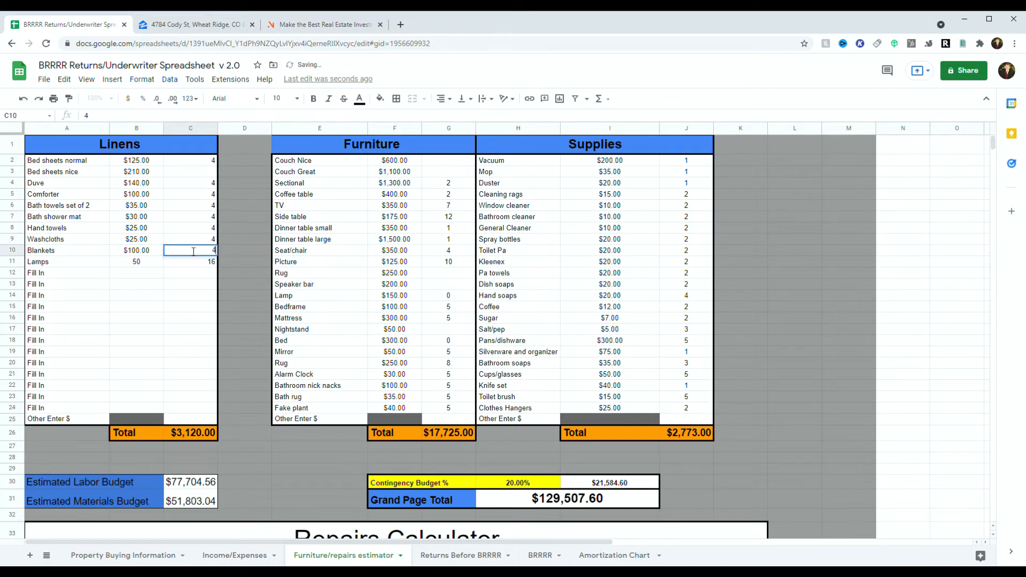
{"action": "left_click", "coordinate": [184, 265]}
Step: Enter 4 for lamps, then clear all furniture and supplies quantities
{"action": "type", "text": "4"}
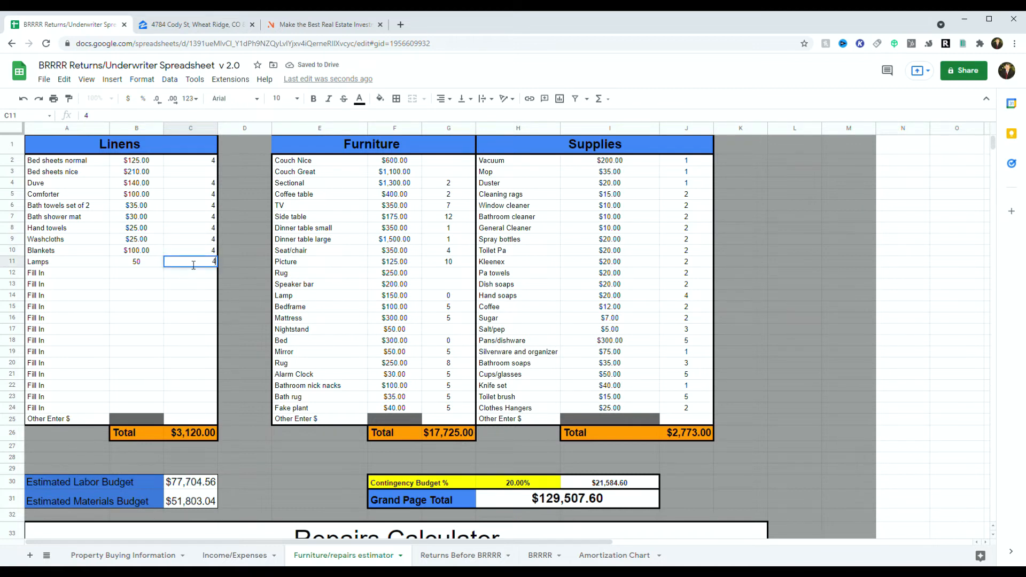
{"action": "left_click_drag", "start_coordinate": [448, 160], "coordinate": [458, 416]}
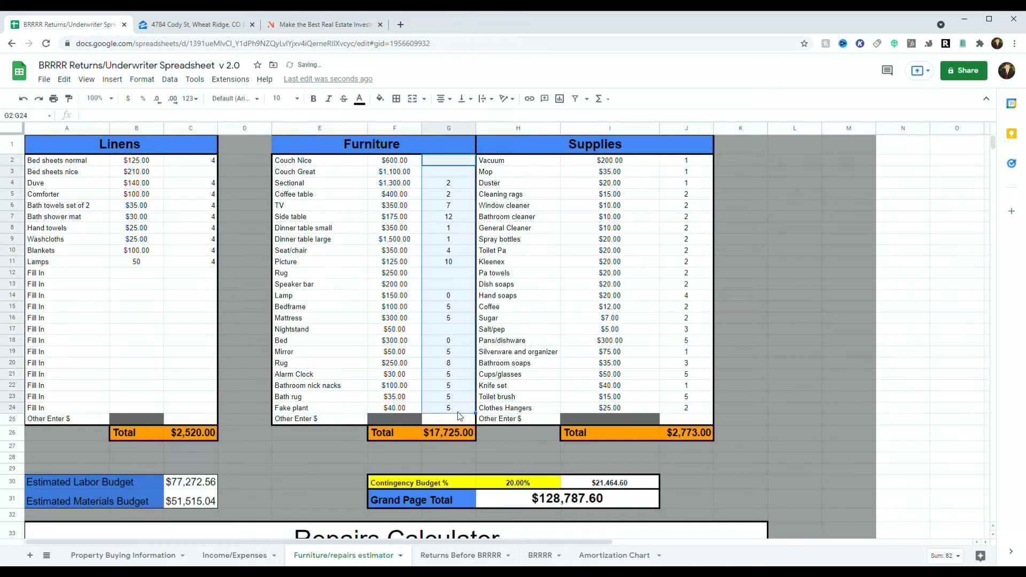
{"action": "key", "text": "Delete"}
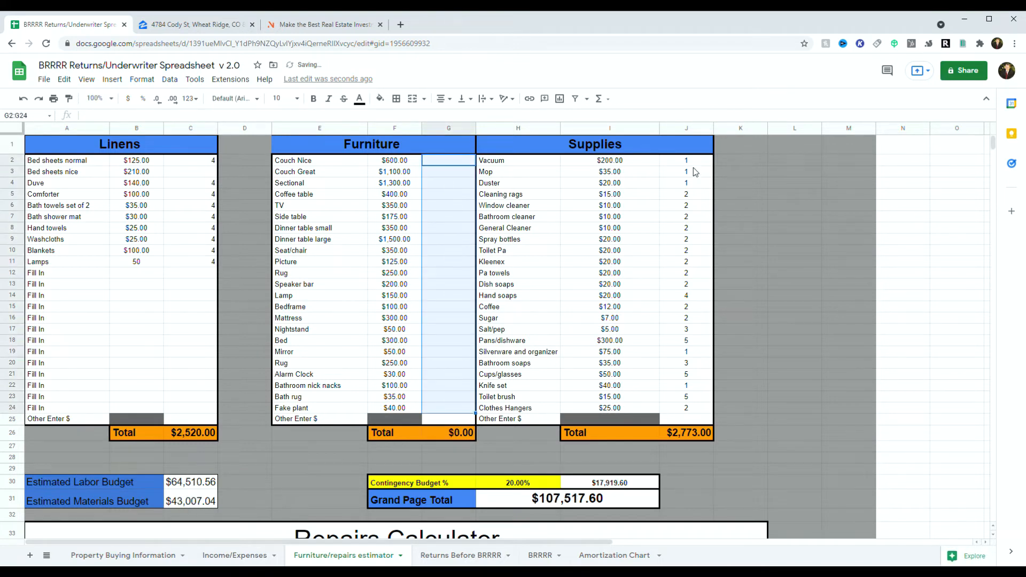
{"action": "left_click_drag", "start_coordinate": [689, 161], "coordinate": [731, 408]}
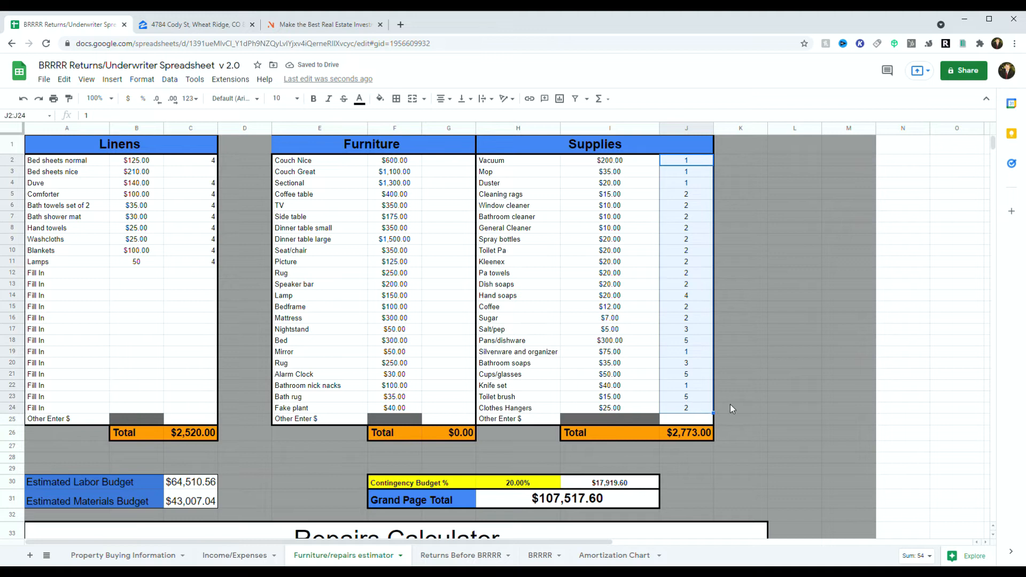
{"action": "key", "text": "Delete"}
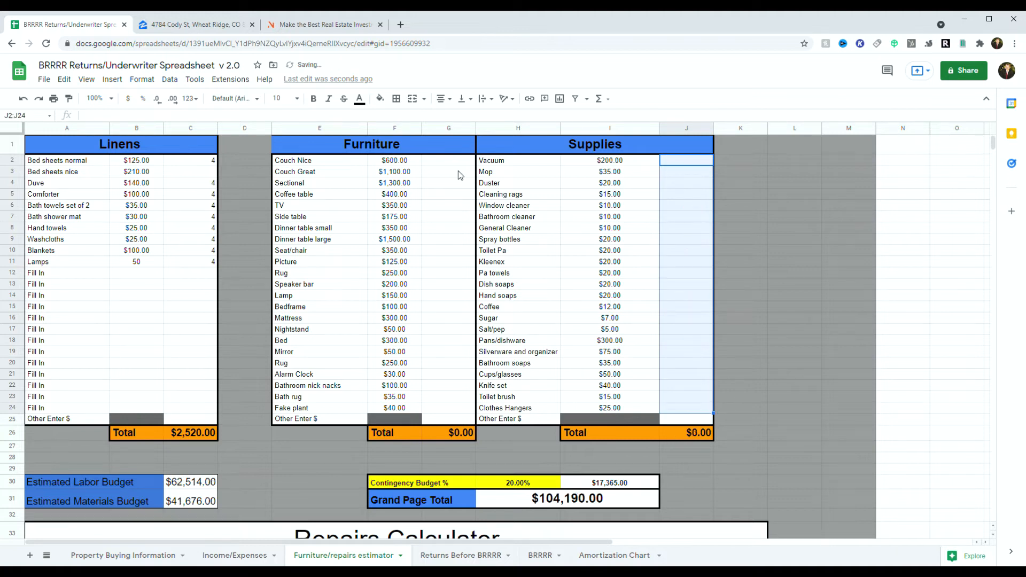
Step: Enter furniture quantities: couch 1, TV 3, coffee table 1, dinner table 1, side table 2, seat/chair 4
{"action": "left_click", "coordinate": [433, 162]}
{"action": "type", "text": "1"}
{"action": "left_click", "coordinate": [458, 195]}
{"action": "left_click", "coordinate": [448, 207]}
{"action": "type", "text": "3"}
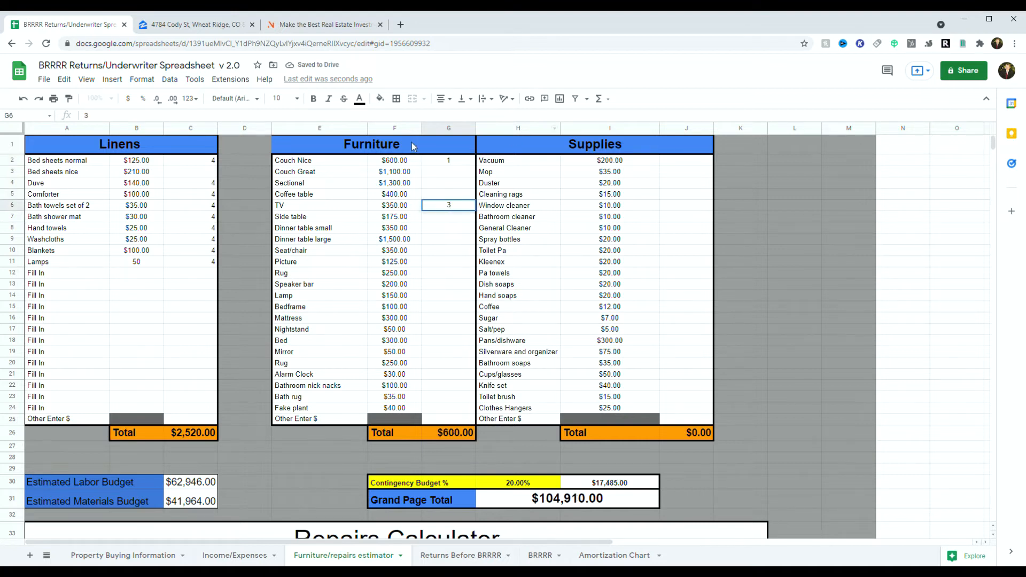
{"action": "left_click", "coordinate": [450, 196]}
{"action": "type", "text": "1"}
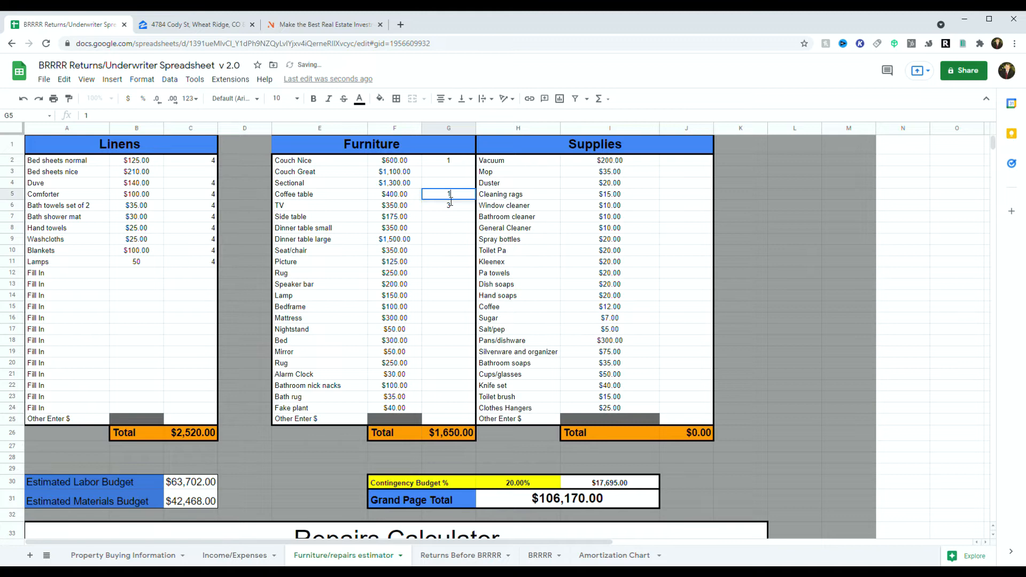
{"action": "left_click", "coordinate": [442, 233]}
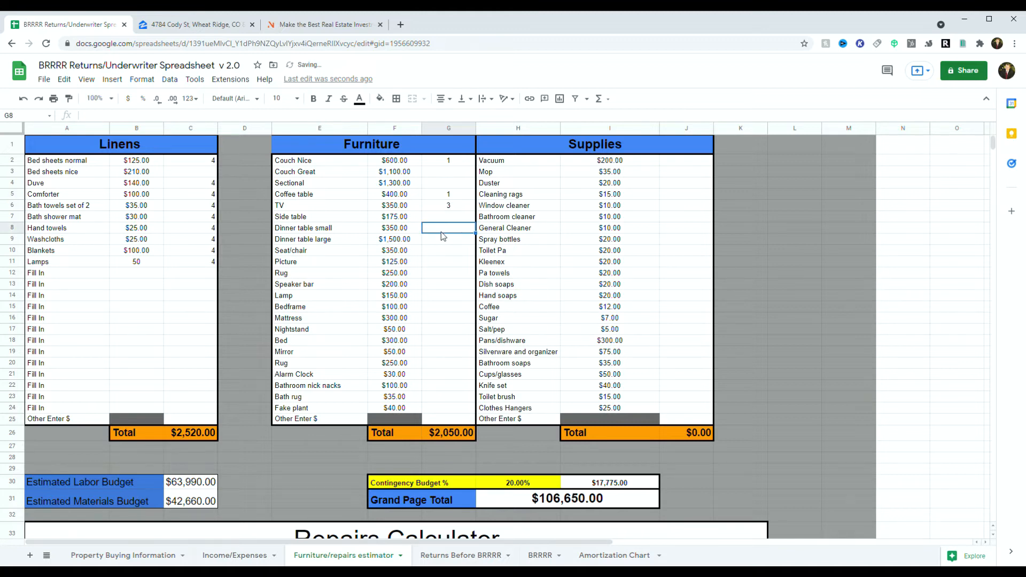
{"action": "type", "text": "1"}
{"action": "left_click", "coordinate": [439, 217]}
{"action": "type", "text": "2"}
{"action": "left_click", "coordinate": [448, 252]}
{"action": "type", "text": "4"}
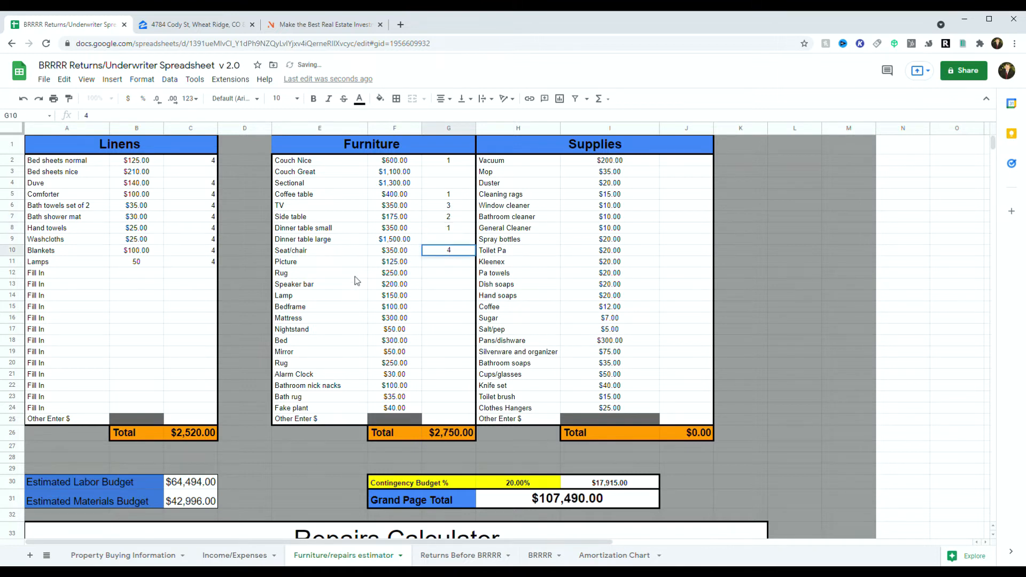
Step: Enter picture 5, rug 3, lamp 2, bedframe 2, mattress 2 and nightstand 4 quantities
{"action": "left_click", "coordinate": [436, 265]}
{"action": "type", "text": "5"}
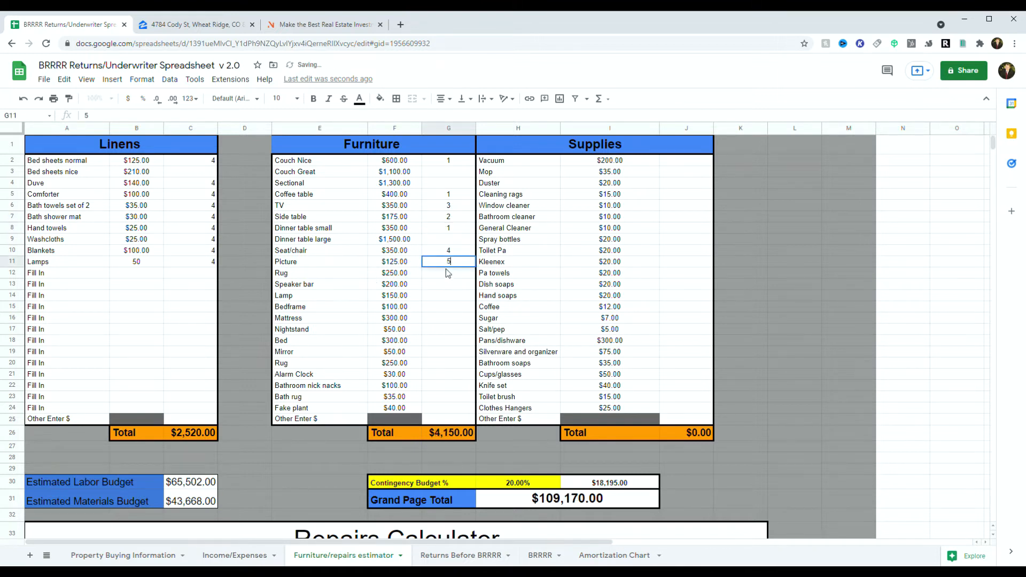
{"action": "left_click", "coordinate": [435, 277]}
{"action": "type", "text": "3"}
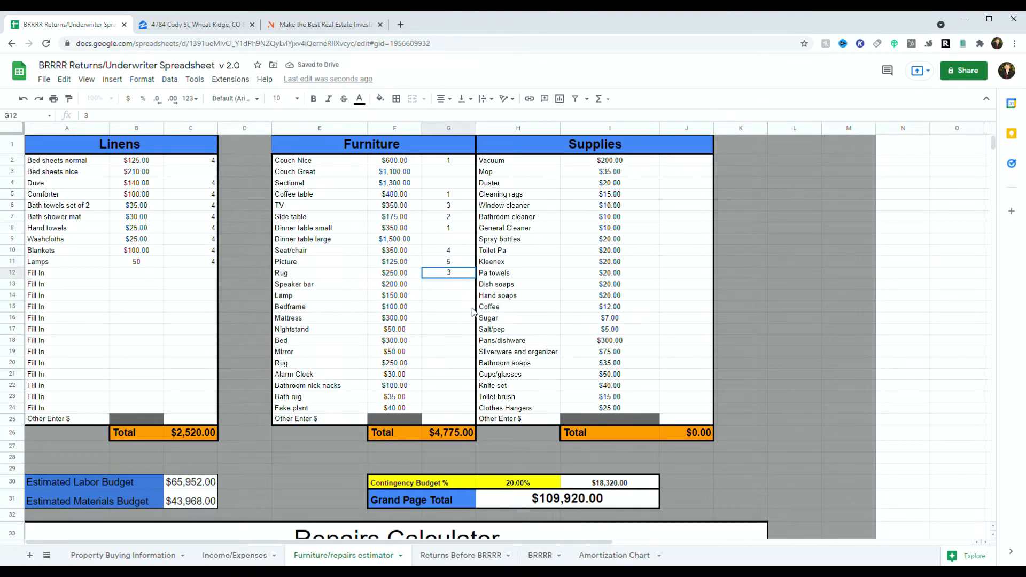
{"action": "left_click", "coordinate": [433, 298]}
{"action": "type", "text": "2"}
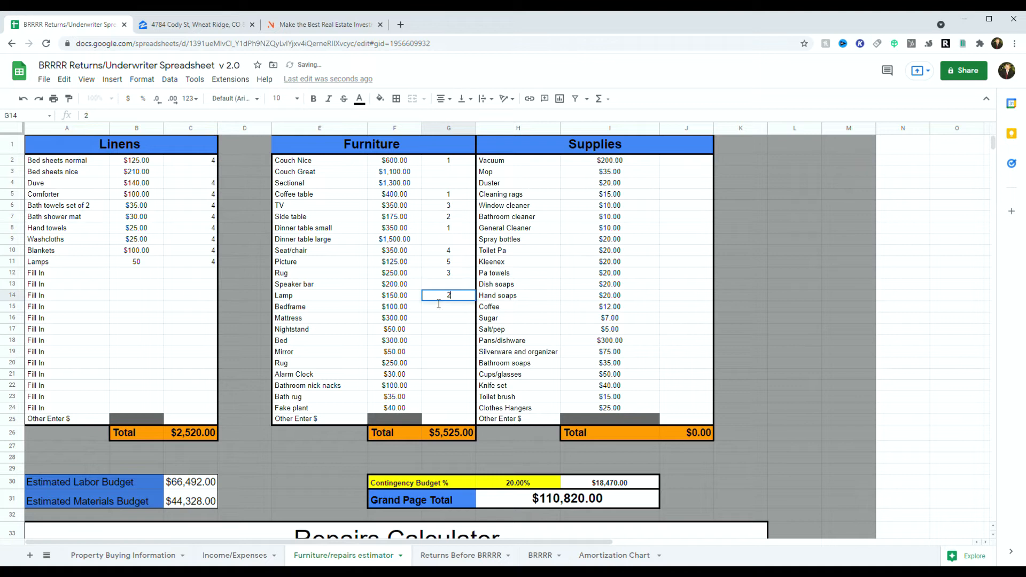
{"action": "left_click", "coordinate": [432, 305]}
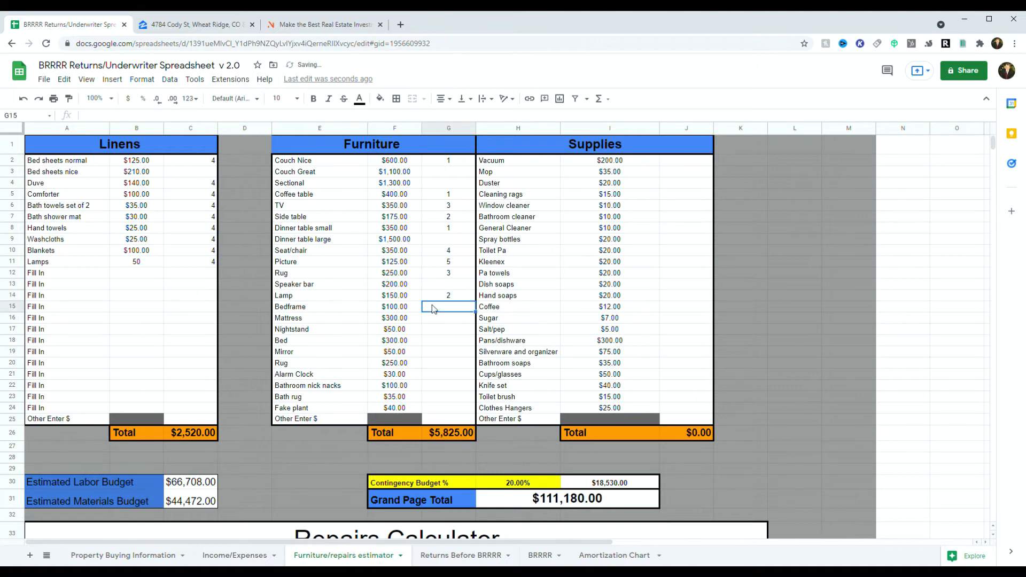
{"action": "type", "text": "2"}
{"action": "left_click", "coordinate": [442, 318]}
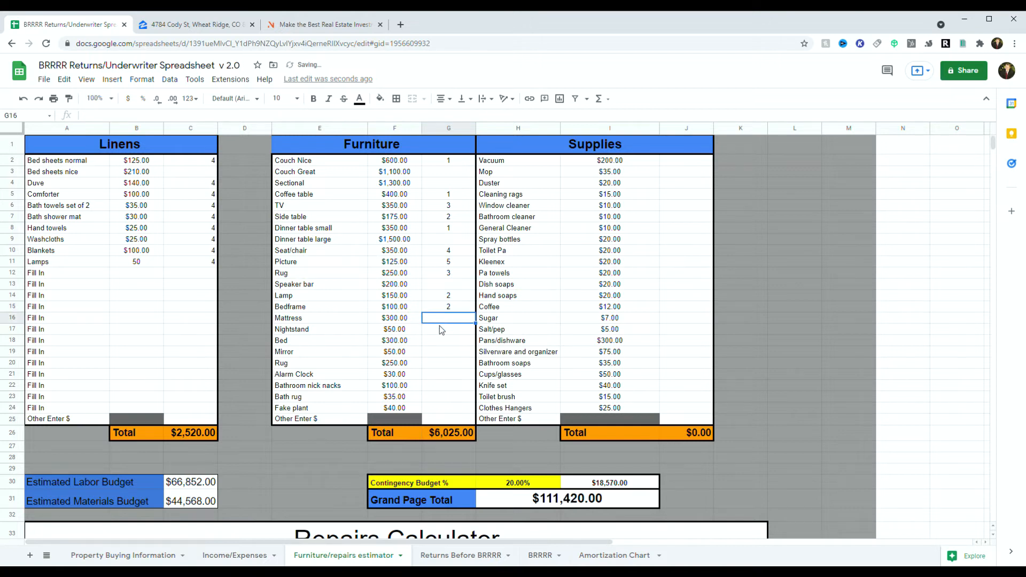
{"action": "type", "text": "2"}
{"action": "left_click", "coordinate": [445, 328]}
{"action": "type", "text": "4"}
{"action": "left_click", "coordinate": [469, 343]}
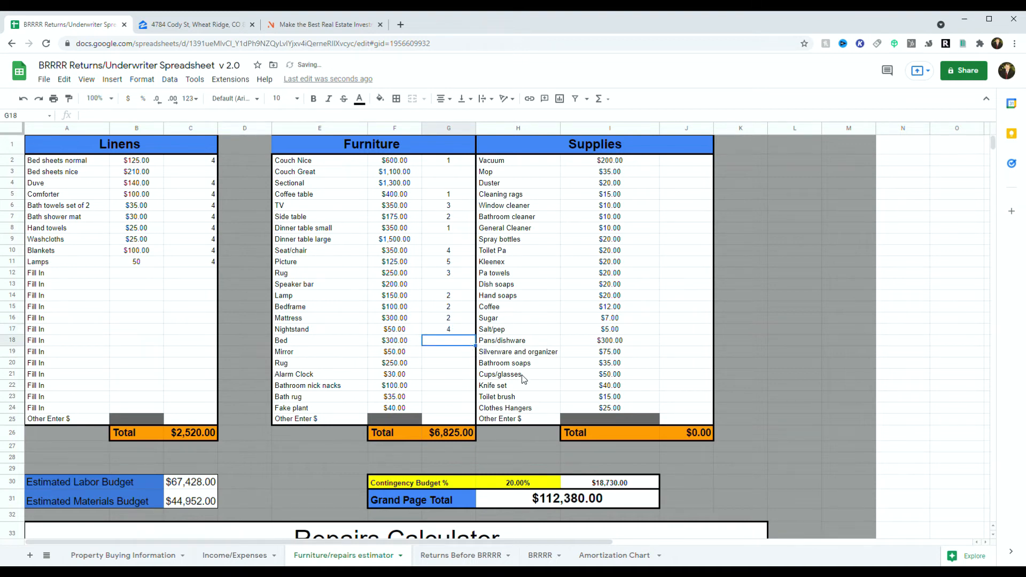
{"action": "left_click", "coordinate": [222, 29]}
{"action": "scroll", "coordinate": [366, 340], "scroll_direction": "down", "scroll_amount": 6}
{"action": "scroll", "coordinate": [366, 339], "scroll_direction": "down", "scroll_amount": 4}
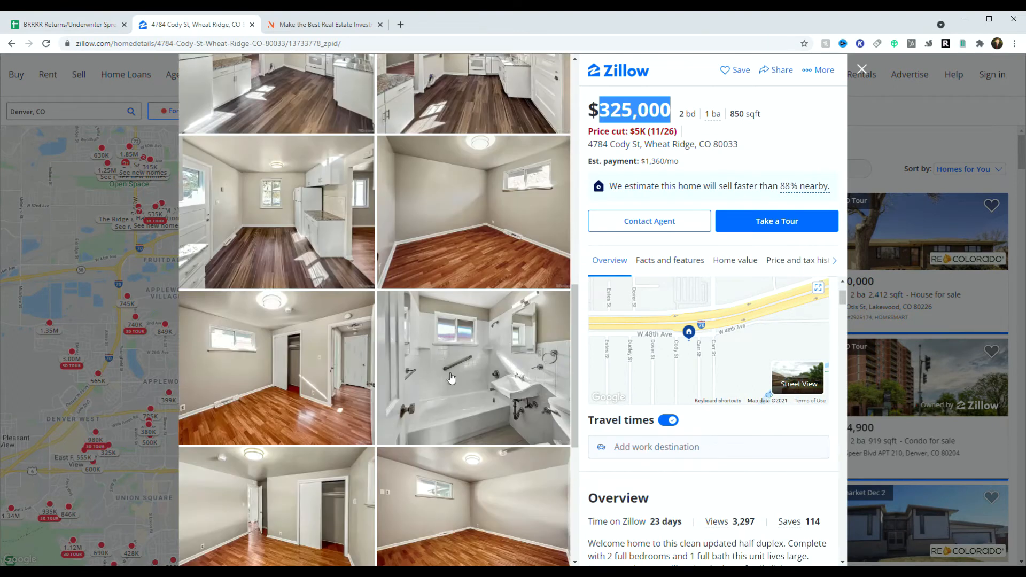
{"action": "scroll", "coordinate": [315, 384], "scroll_direction": "down", "scroll_amount": 4}
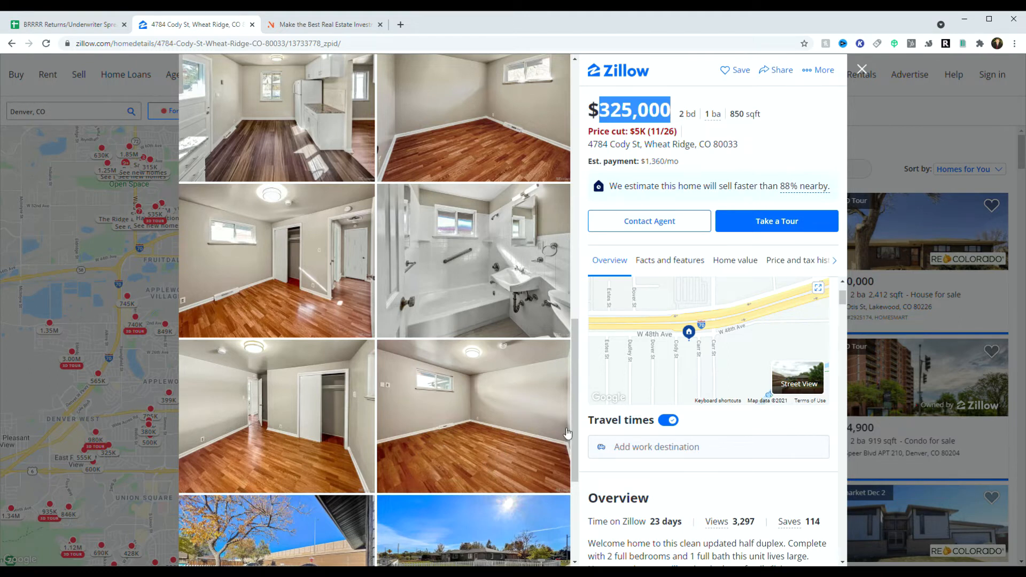
{"action": "scroll", "coordinate": [483, 448], "scroll_direction": "up", "scroll_amount": 15}
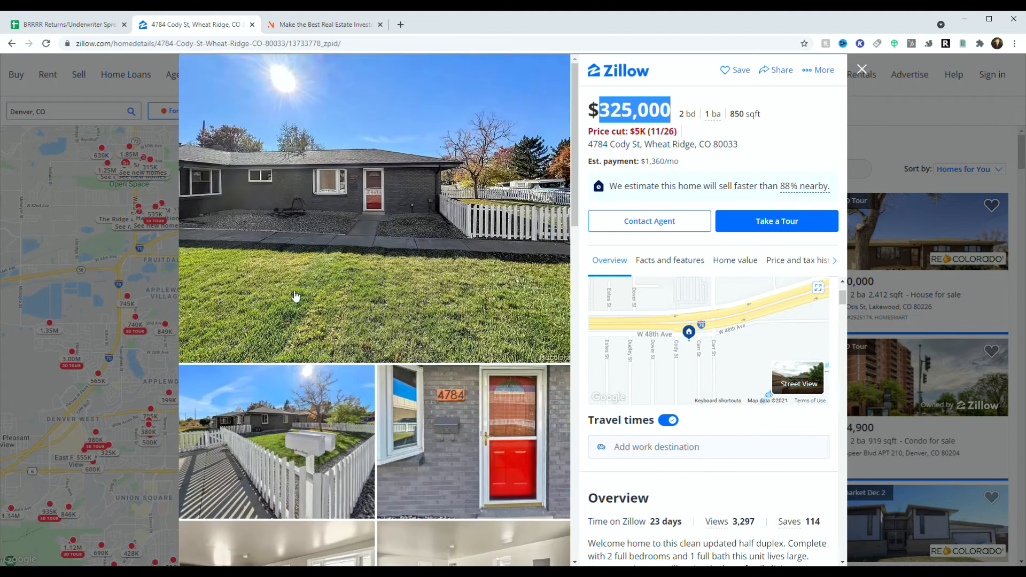
{"action": "left_click", "coordinate": [89, 26]}
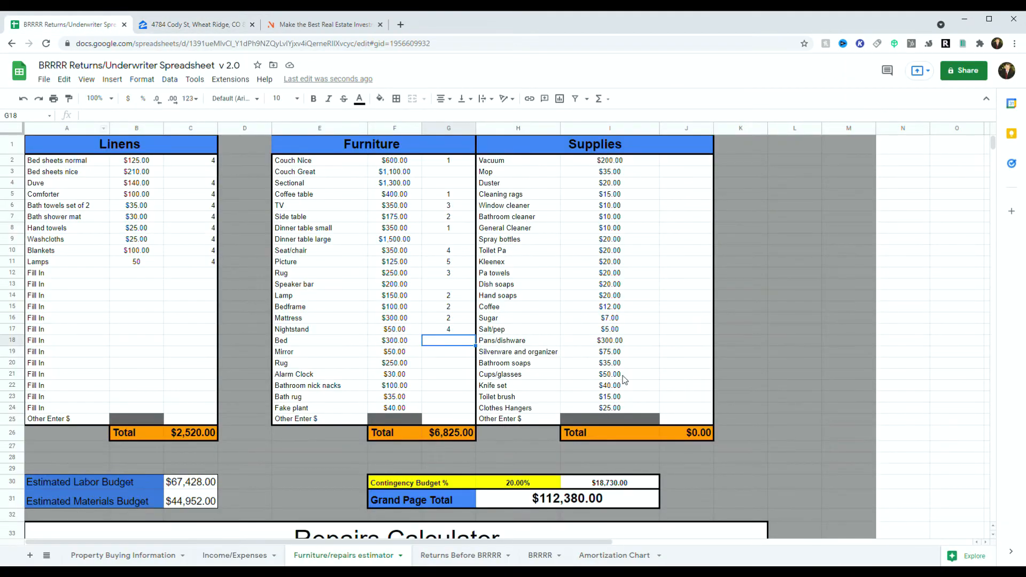
Step: Set mirror, rug and alarm clock quantities to 2 and fake plants to 4
{"action": "left_click", "coordinate": [445, 356]}
{"action": "type", "text": "2"}
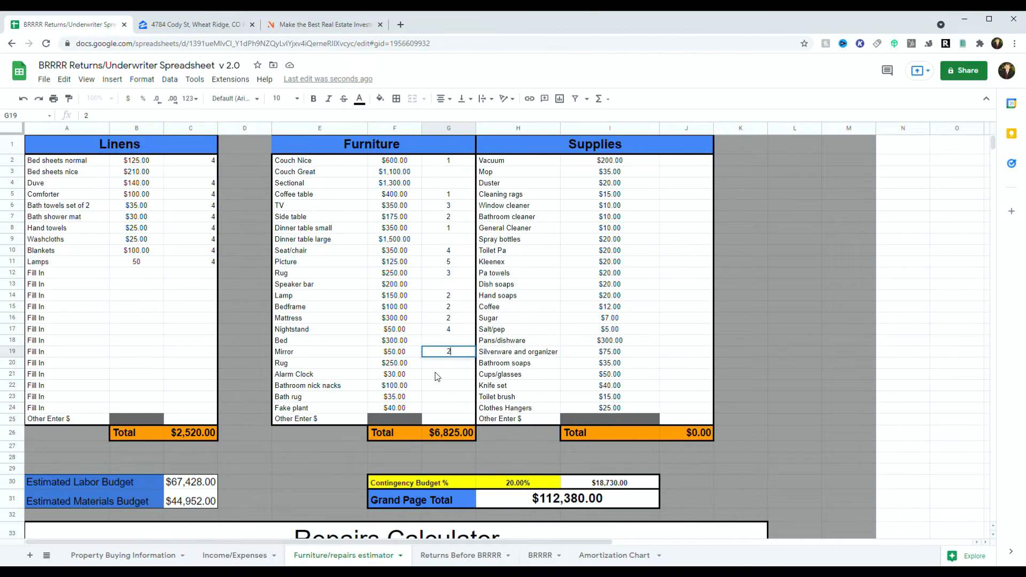
{"action": "key", "text": "Return"}
{"action": "type", "text": "2"}
{"action": "key", "text": "Return"}
{"action": "type", "text": "2"}
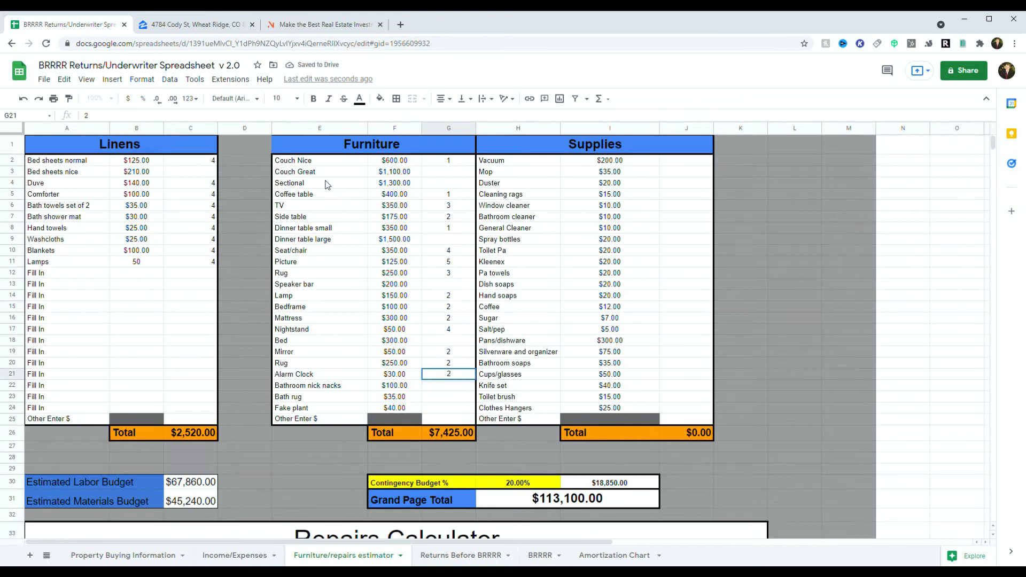
{"action": "left_click_drag", "start_coordinate": [327, 184], "coordinate": [322, 344]}
{"action": "left_click_drag", "start_coordinate": [407, 239], "coordinate": [410, 317]}
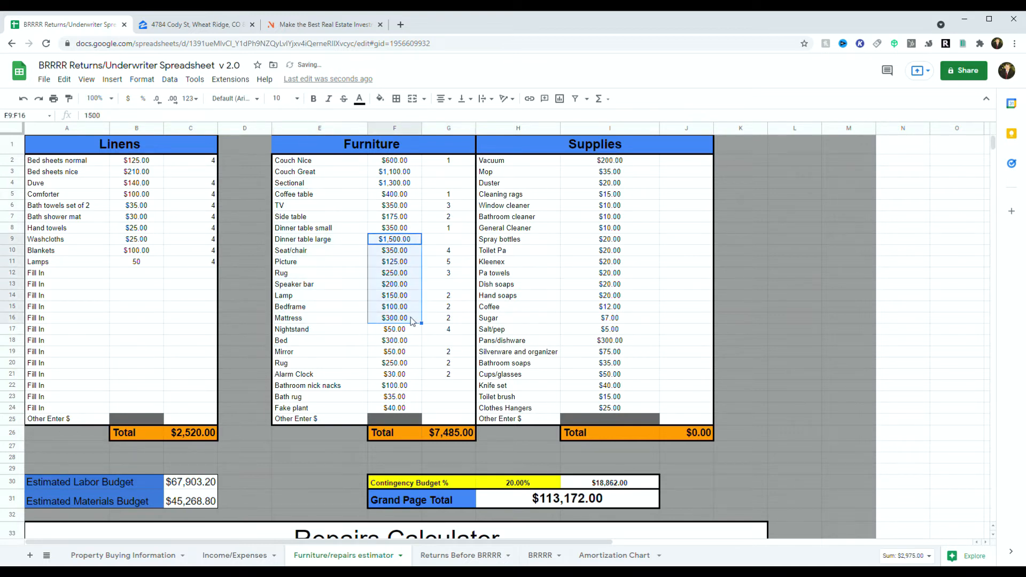
{"action": "left_click", "coordinate": [427, 375]}
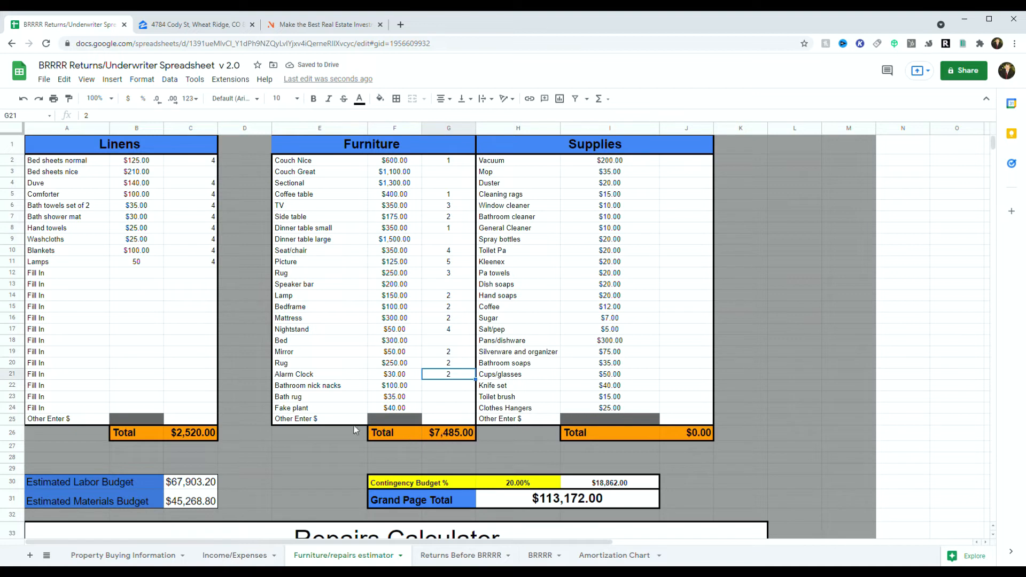
{"action": "left_click", "coordinate": [433, 409]}
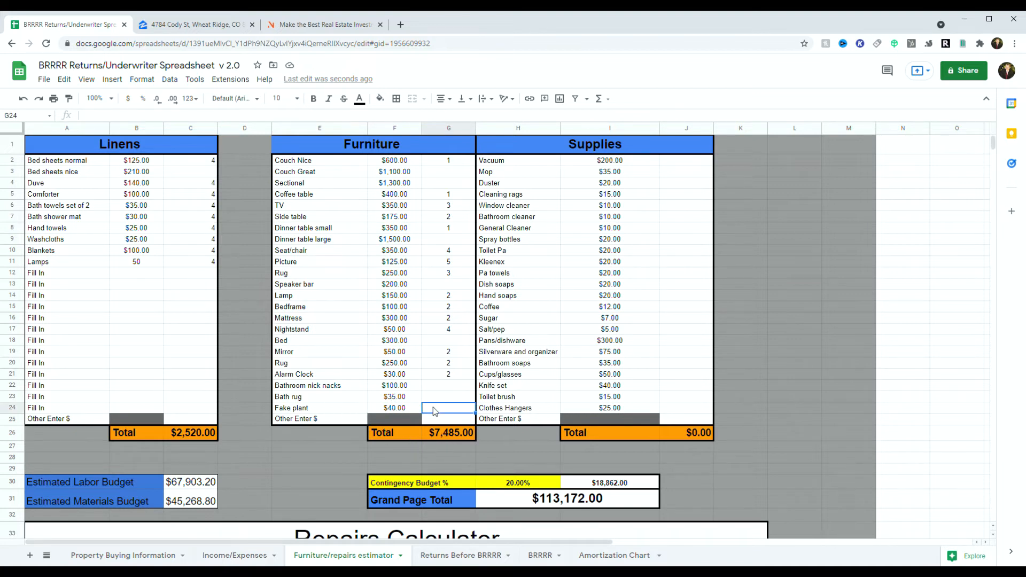
{"action": "type", "text": "4"}
{"action": "left_click", "coordinate": [702, 353]}
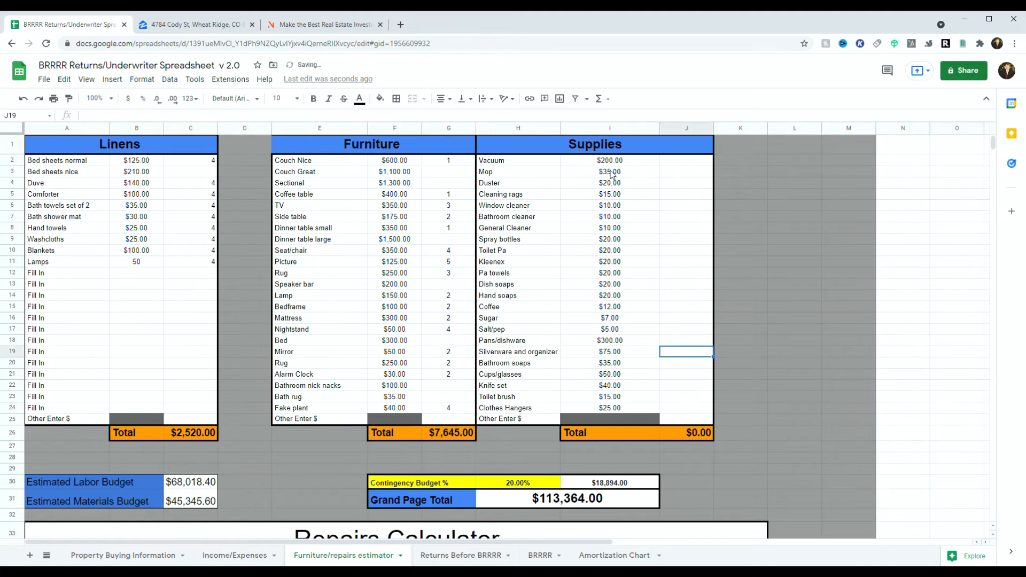
Step: Fill a quantity of 1 down every Supplies item in column J
{"action": "left_click_drag", "start_coordinate": [671, 161], "coordinate": [692, 414]}
{"action": "type", "text": "1"}
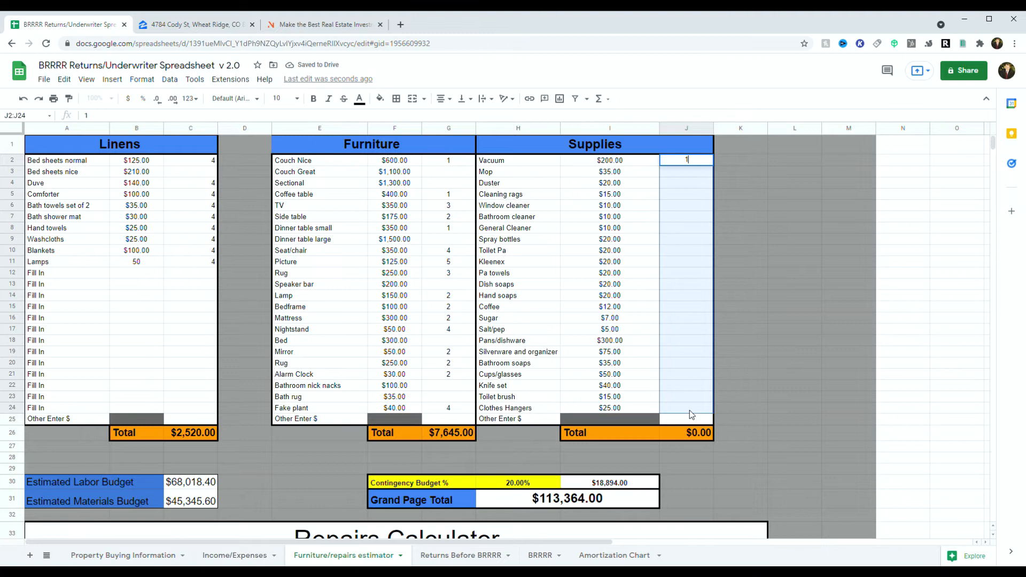
{"action": "left_click", "coordinate": [691, 409]}
{"action": "left_click", "coordinate": [692, 162]}
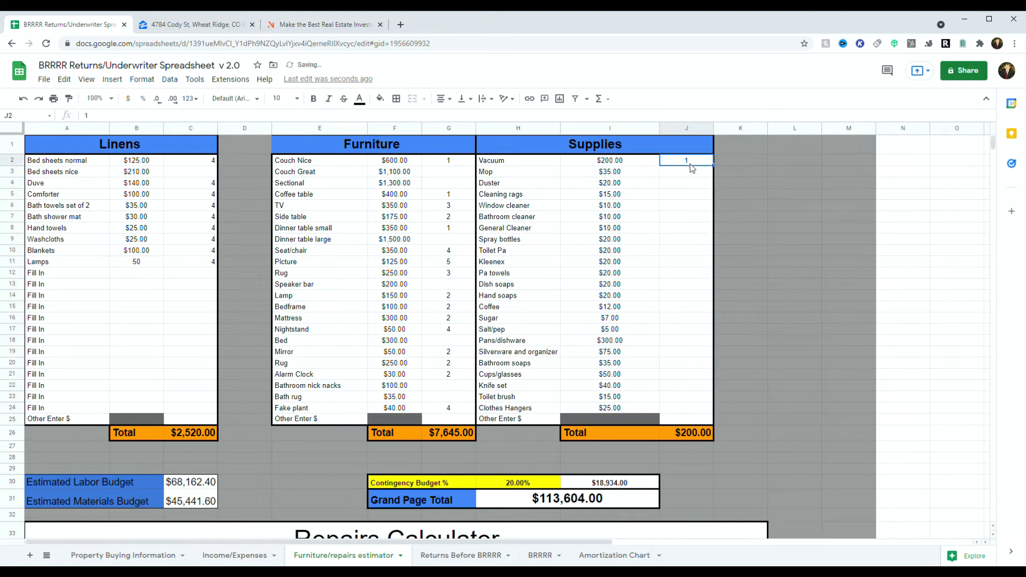
{"action": "left_click_drag", "start_coordinate": [714, 166], "coordinate": [699, 410]}
{"action": "left_click", "coordinate": [747, 418]}
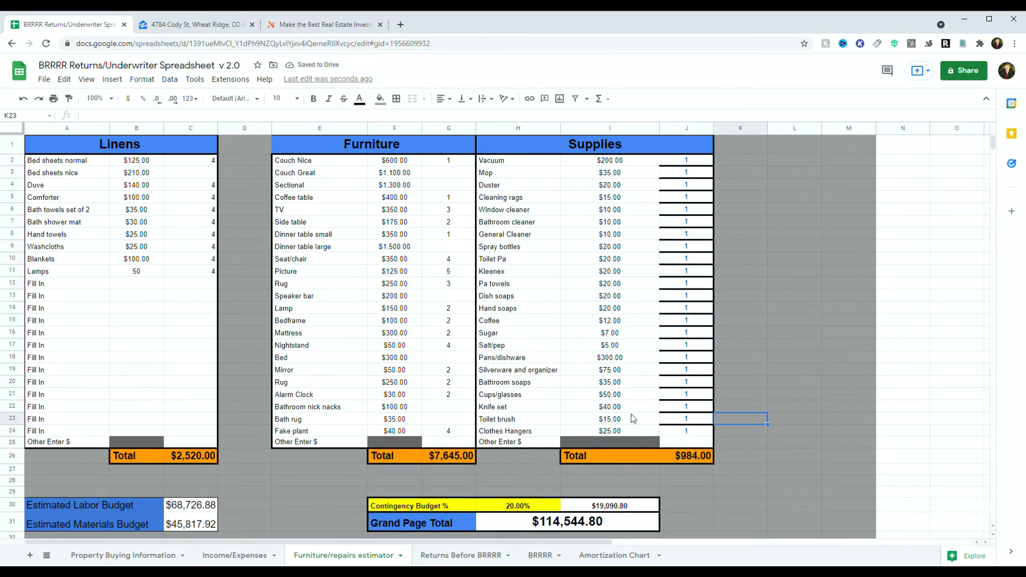
Step: Clear the Small Lot quantity C38, kitchen quantities G38:G55 and the column K systems quantities
{"action": "scroll", "coordinate": [691, 455], "scroll_direction": "down", "scroll_amount": 3}
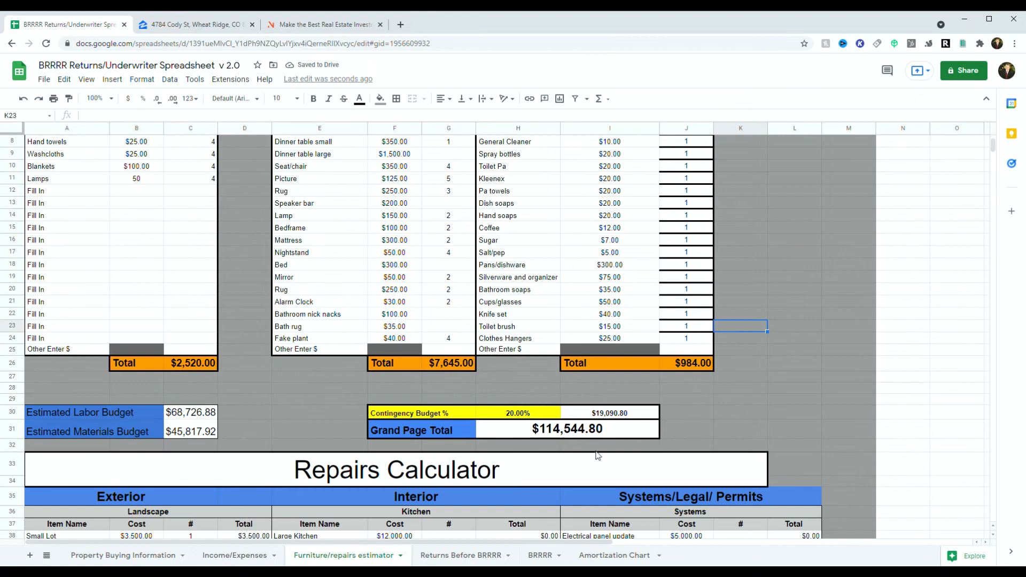
{"action": "scroll", "coordinate": [492, 429], "scroll_direction": "down", "scroll_amount": 5}
{"action": "scroll", "coordinate": [383, 420], "scroll_direction": "down", "scroll_amount": 5}
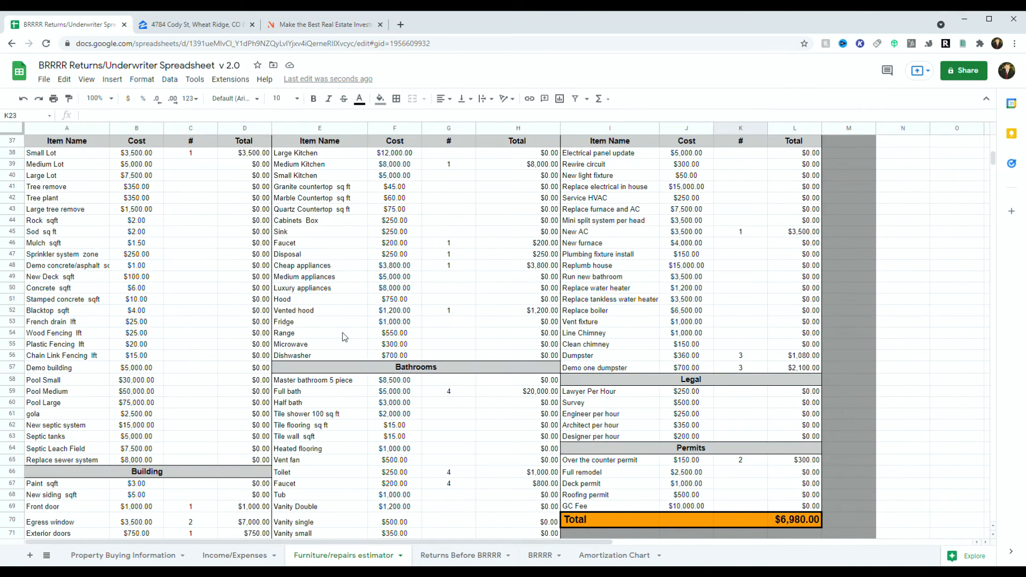
{"action": "left_click", "coordinate": [184, 155]}
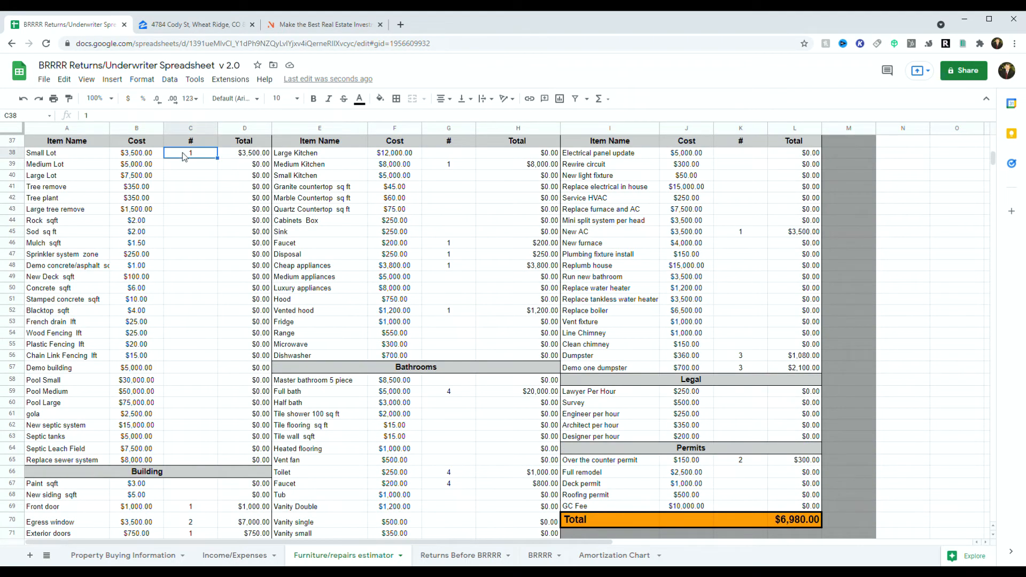
{"action": "key", "text": "Delete"}
{"action": "left_click_drag", "start_coordinate": [449, 153], "coordinate": [455, 342]}
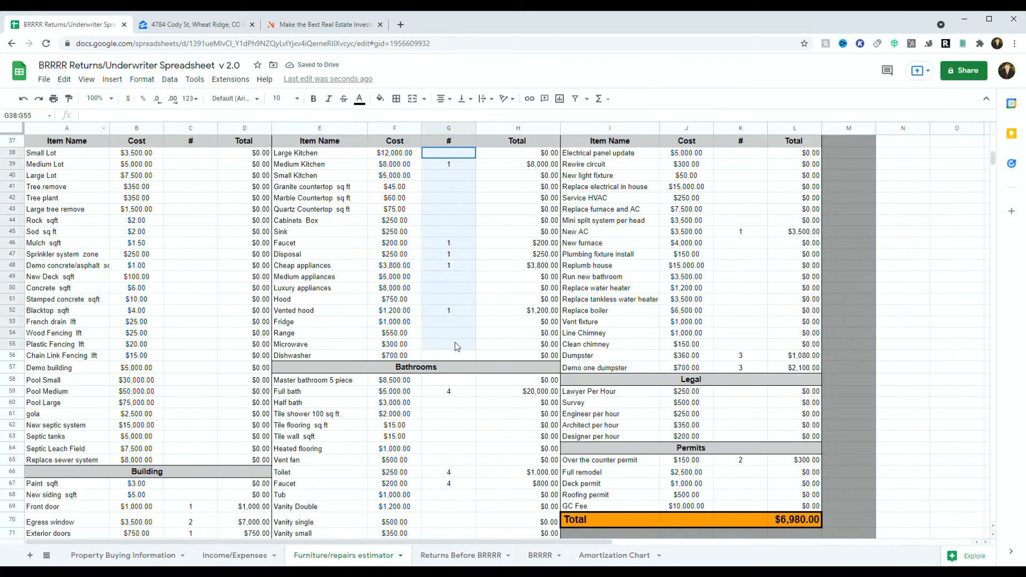
{"action": "key", "text": "Delete"}
{"action": "left_click_drag", "start_coordinate": [741, 154], "coordinate": [742, 369]}
{"action": "key", "text": "Delete"}
{"action": "left_click", "coordinate": [154, 312]}
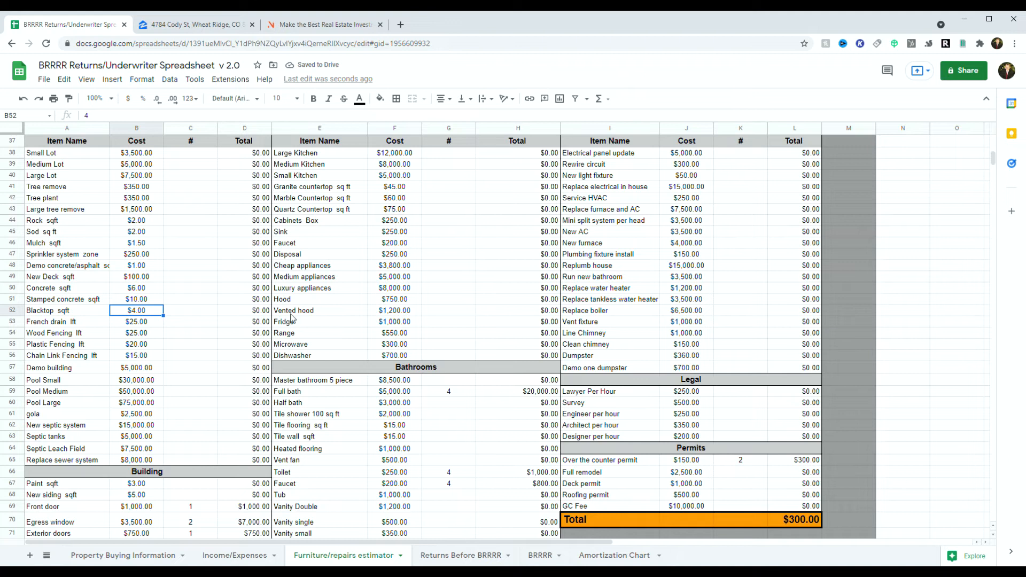
{"action": "left_click", "coordinate": [181, 224]}
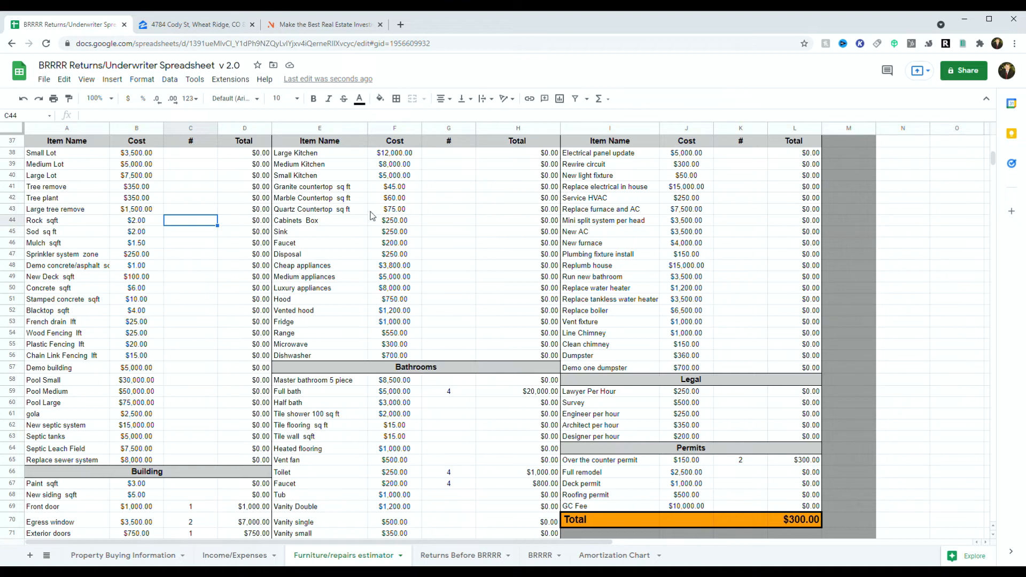
Step: Set the Medium Kitchen and Cheap appliances quantities to 1 each
{"action": "left_click", "coordinate": [439, 163]}
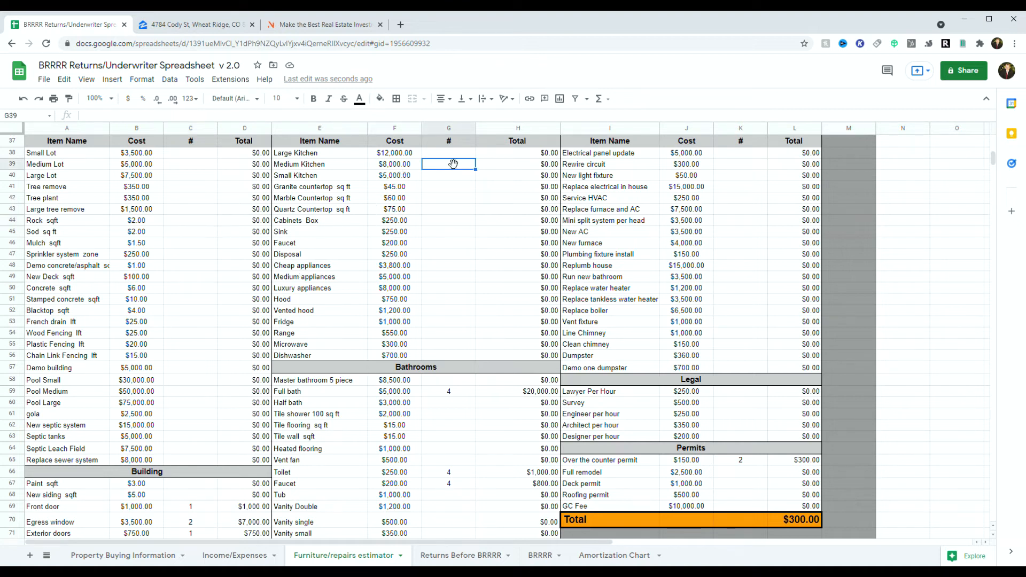
{"action": "type", "text": "1"}
{"action": "left_click", "coordinate": [442, 187]}
{"action": "scroll", "coordinate": [444, 260], "scroll_direction": "down", "scroll_amount": 1}
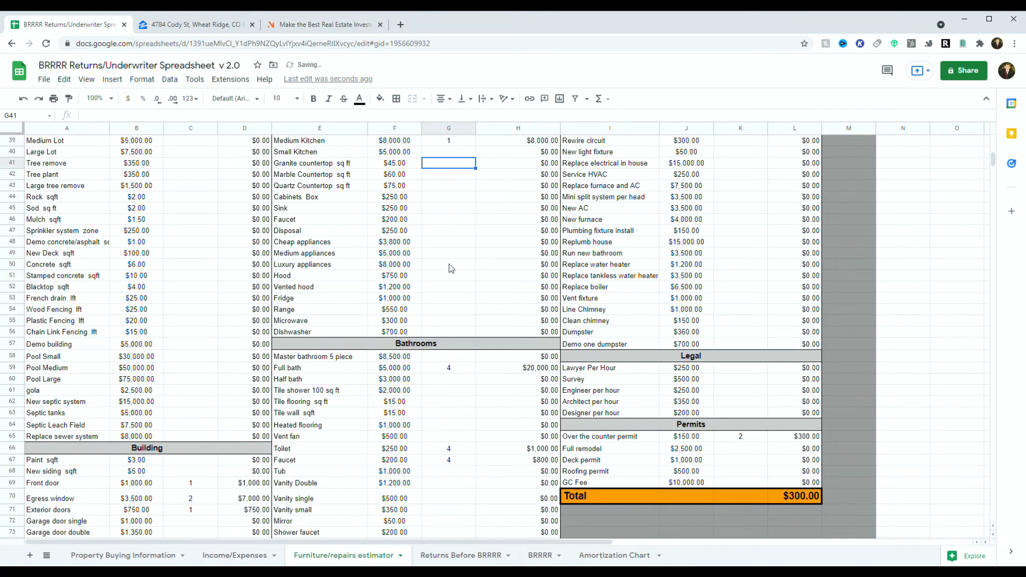
{"action": "left_click", "coordinate": [444, 243]}
{"action": "type", "text": "1"}
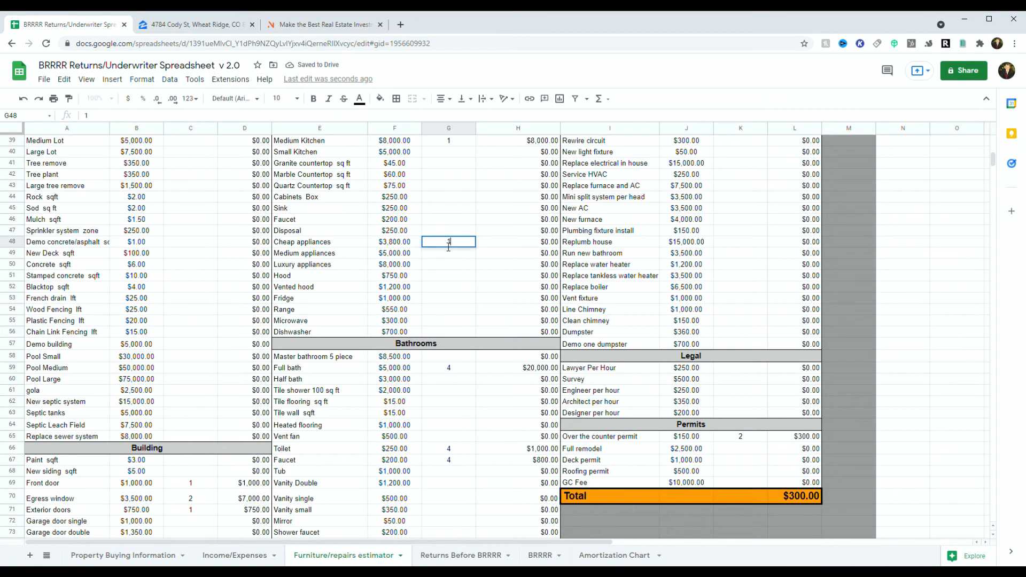
{"action": "left_click", "coordinate": [434, 277]}
Step: Clear the Building and Bathrooms quantities, then enter 1 full bath
{"action": "scroll", "coordinate": [417, 275], "scroll_direction": "down", "scroll_amount": 3}
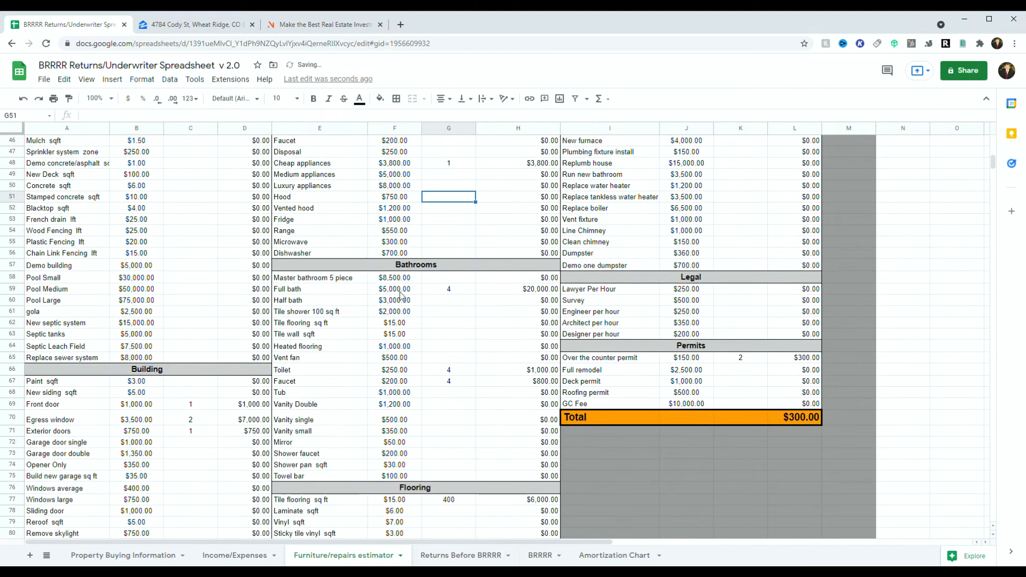
{"action": "scroll", "coordinate": [176, 332], "scroll_direction": "down", "scroll_amount": 2}
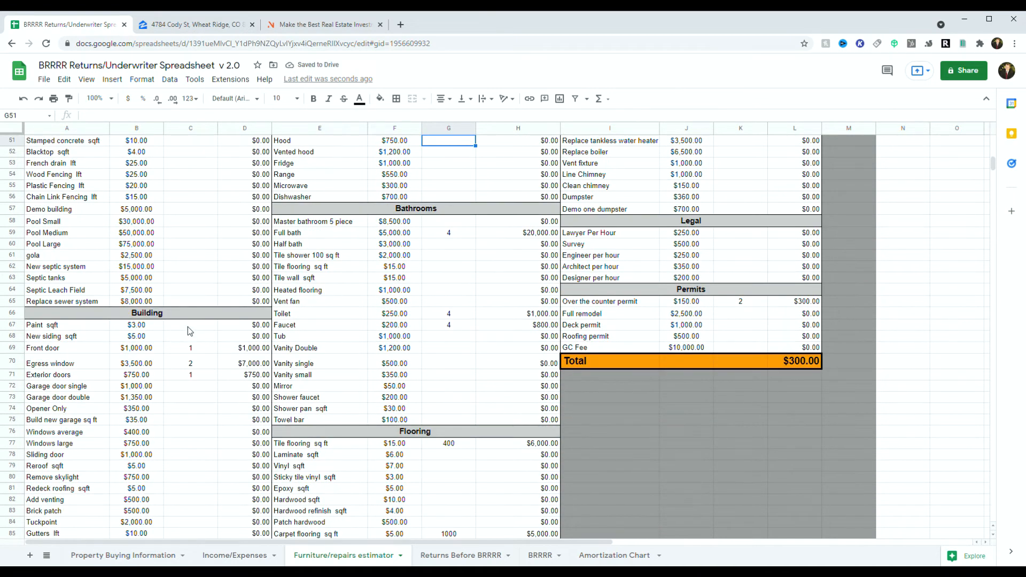
{"action": "left_click_drag", "start_coordinate": [187, 326], "coordinate": [185, 396]}
{"action": "key", "text": "Delete"}
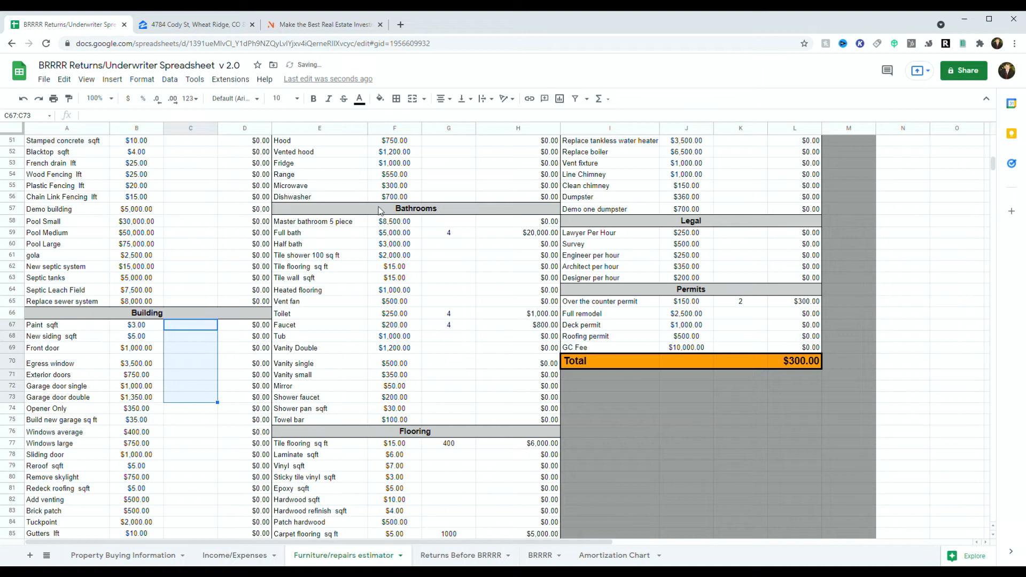
{"action": "left_click_drag", "start_coordinate": [449, 221], "coordinate": [443, 416]}
{"action": "key", "text": "Delete"}
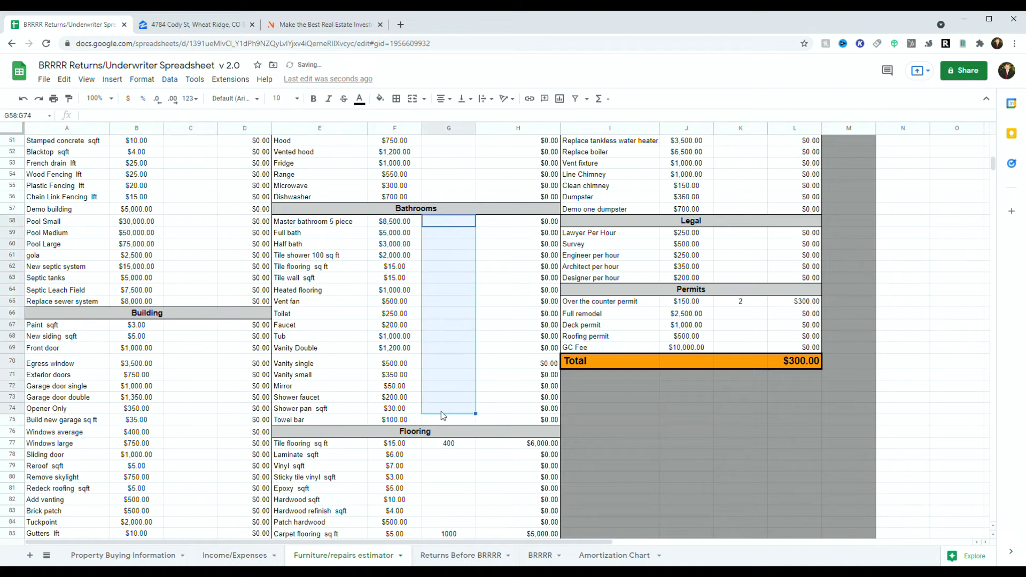
{"action": "left_click", "coordinate": [452, 233]}
{"action": "type", "text": "1"}
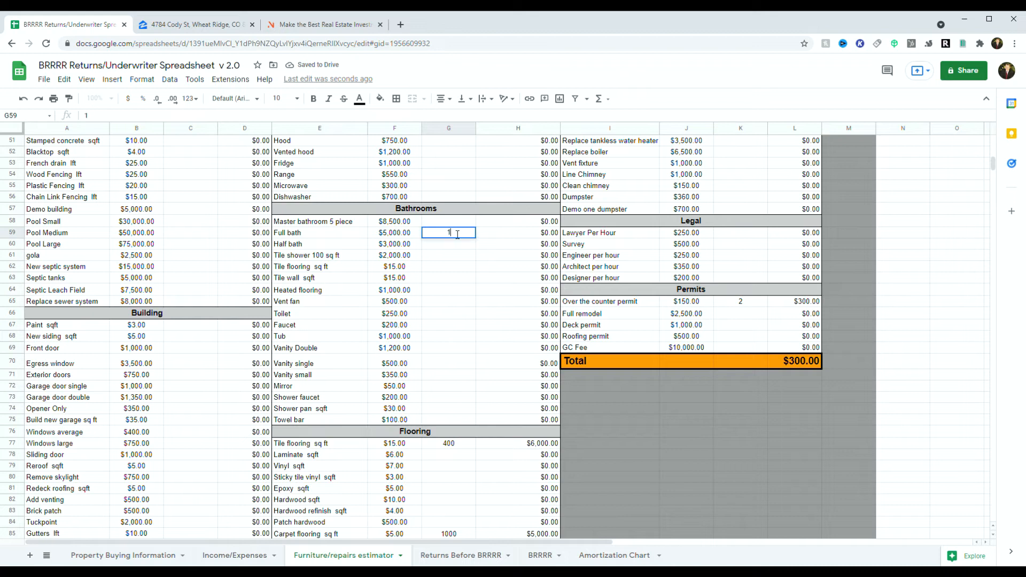
{"action": "left_click", "coordinate": [418, 278]}
Step: Clear the Flooring and Painting and Drywall quantities
{"action": "scroll", "coordinate": [431, 278], "scroll_direction": "down", "scroll_amount": 5}
{"action": "left_click_drag", "start_coordinate": [434, 274], "coordinate": [463, 459]}
{"action": "key", "text": "Delete"}
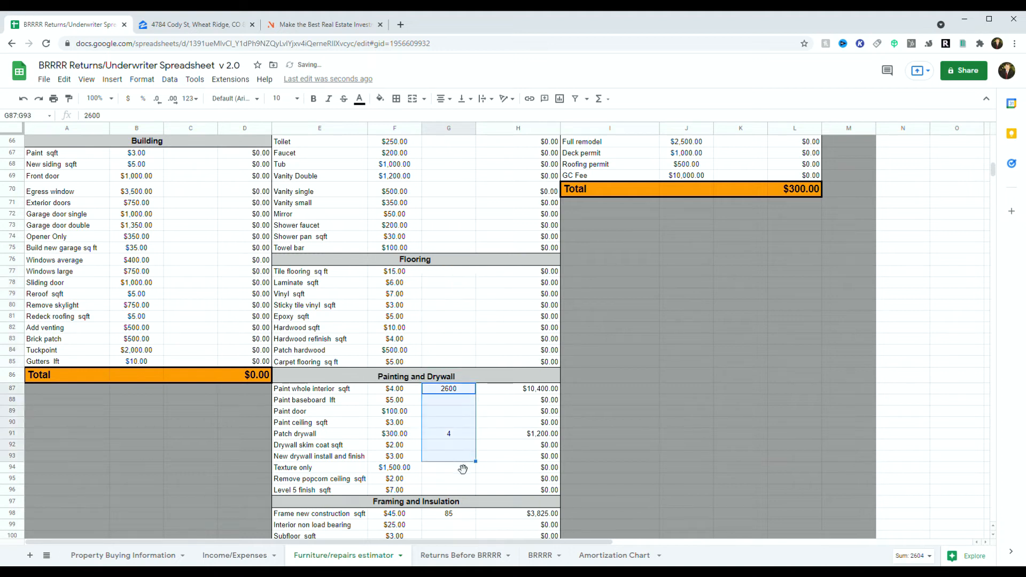
{"action": "key", "text": "Delete"}
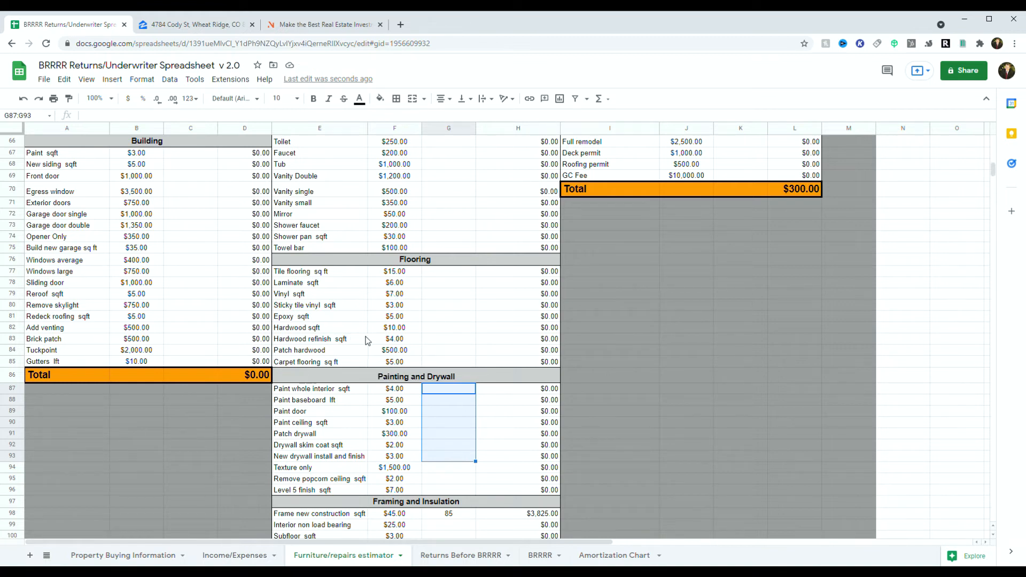
{"action": "left_click", "coordinate": [459, 343]}
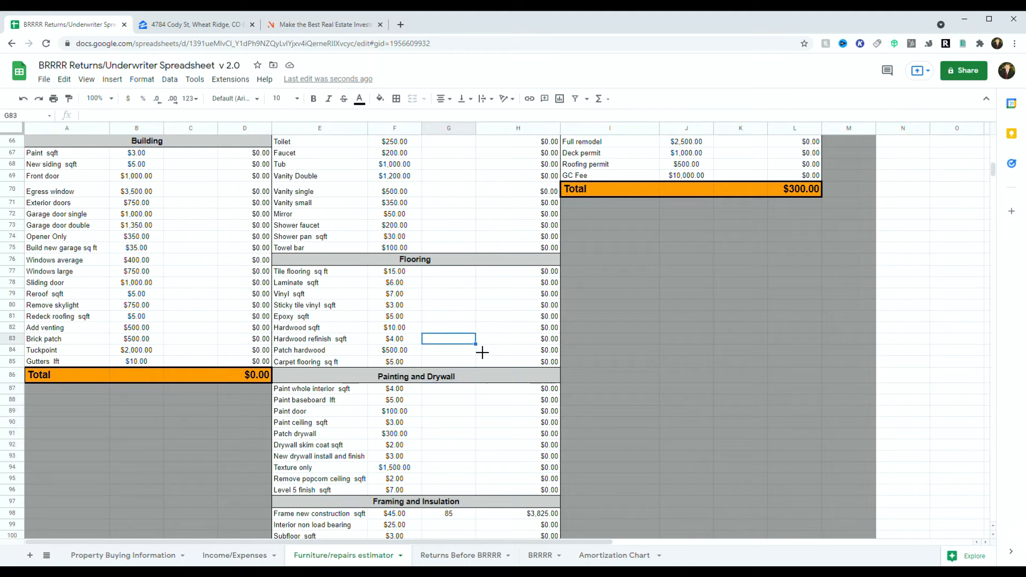
Step: Enter 800 sqft of hardwood refinishing and 850 sqft of whole-interior paint
{"action": "type", "text": "800"}
{"action": "left_click", "coordinate": [441, 362]}
{"action": "scroll", "coordinate": [421, 400], "scroll_direction": "down", "scroll_amount": 2}
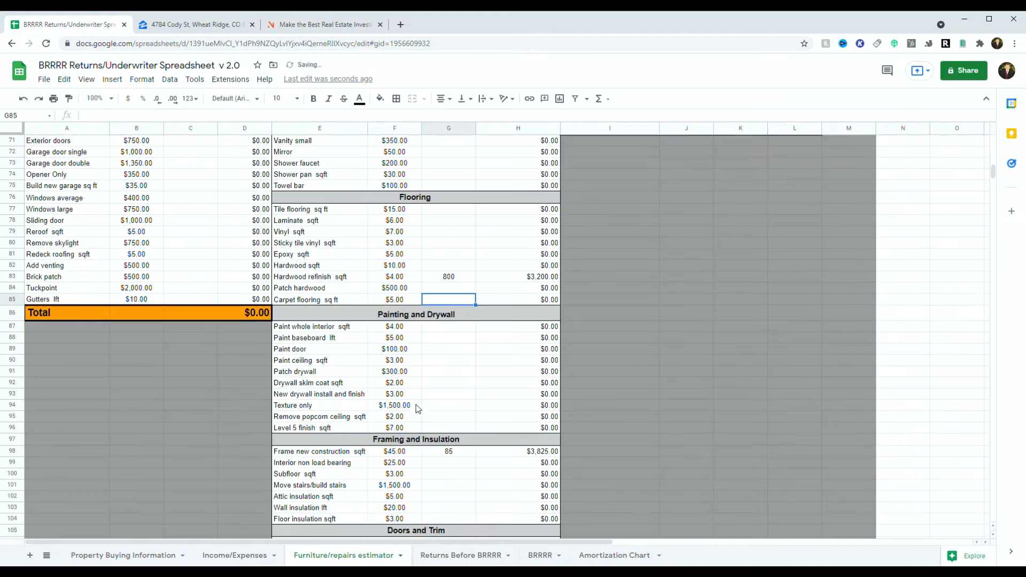
{"action": "scroll", "coordinate": [418, 409], "scroll_direction": "down", "scroll_amount": 1}
{"action": "left_click", "coordinate": [426, 308]}
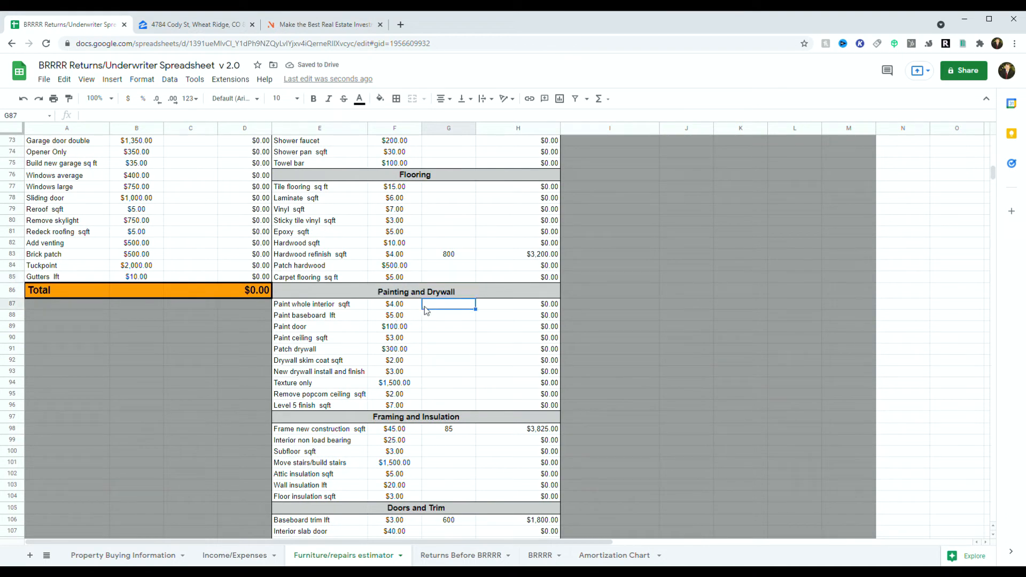
{"action": "type", "text": "850"}
{"action": "left_click", "coordinate": [444, 328]}
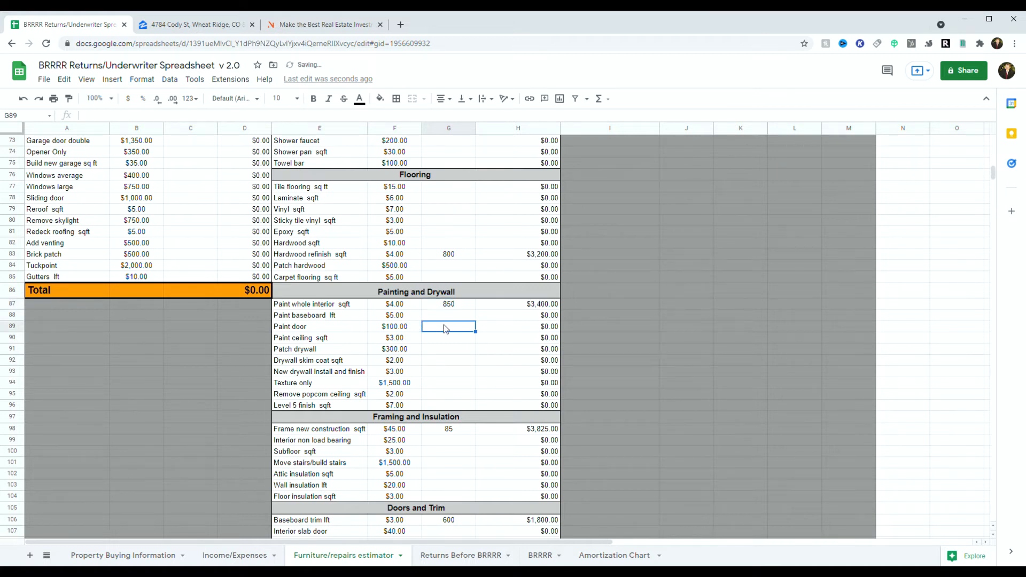
Step: Clear the framing quantity of 85, the Doors and Trim quantities and the permit count
{"action": "scroll", "coordinate": [444, 328], "scroll_direction": "down", "scroll_amount": 4}
{"action": "left_click", "coordinate": [431, 296]}
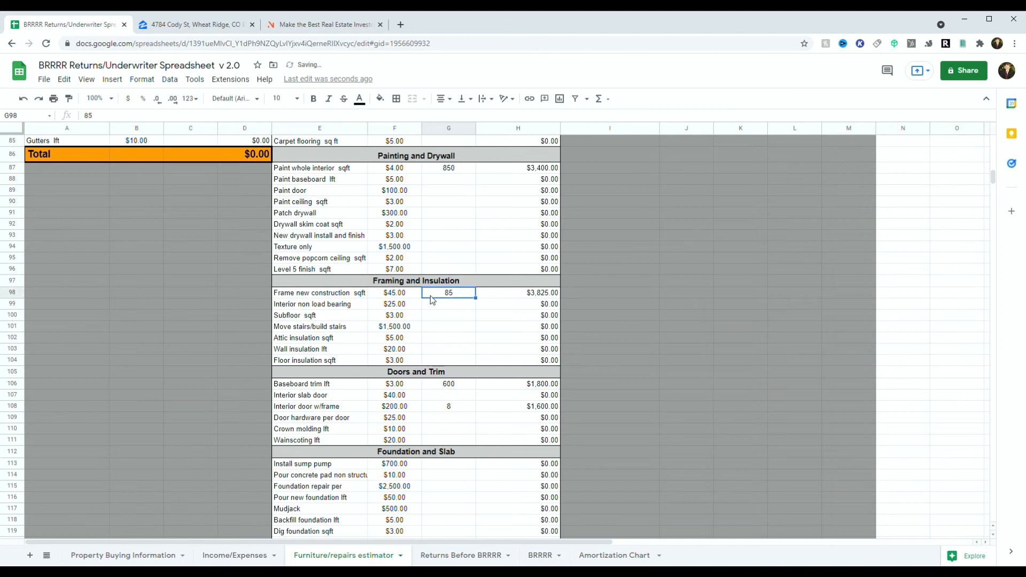
{"action": "key", "text": "Delete"}
{"action": "left_click_drag", "start_coordinate": [447, 383], "coordinate": [442, 417]}
{"action": "key", "text": "Delete"}
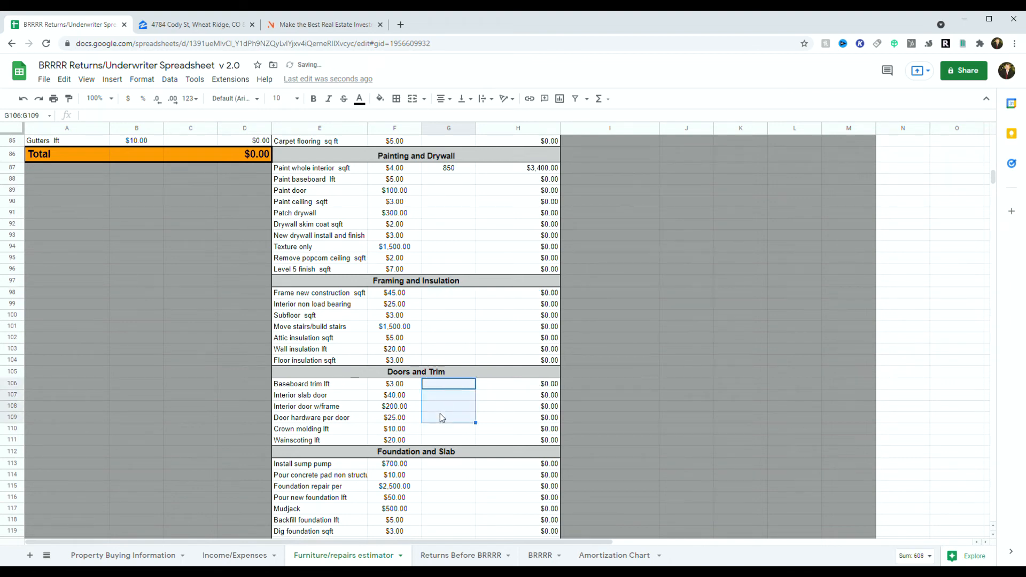
{"action": "scroll", "coordinate": [450, 427], "scroll_direction": "down", "scroll_amount": 4}
{"action": "scroll", "coordinate": [562, 316], "scroll_direction": "up", "scroll_amount": 13}
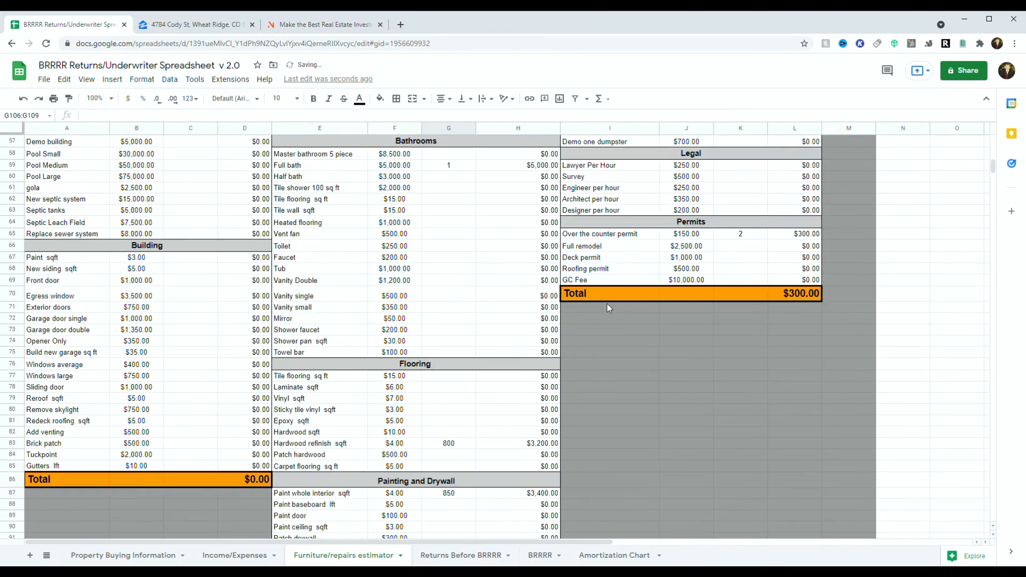
{"action": "scroll", "coordinate": [630, 345], "scroll_direction": "up", "scroll_amount": 2}
{"action": "left_click", "coordinate": [758, 315]}
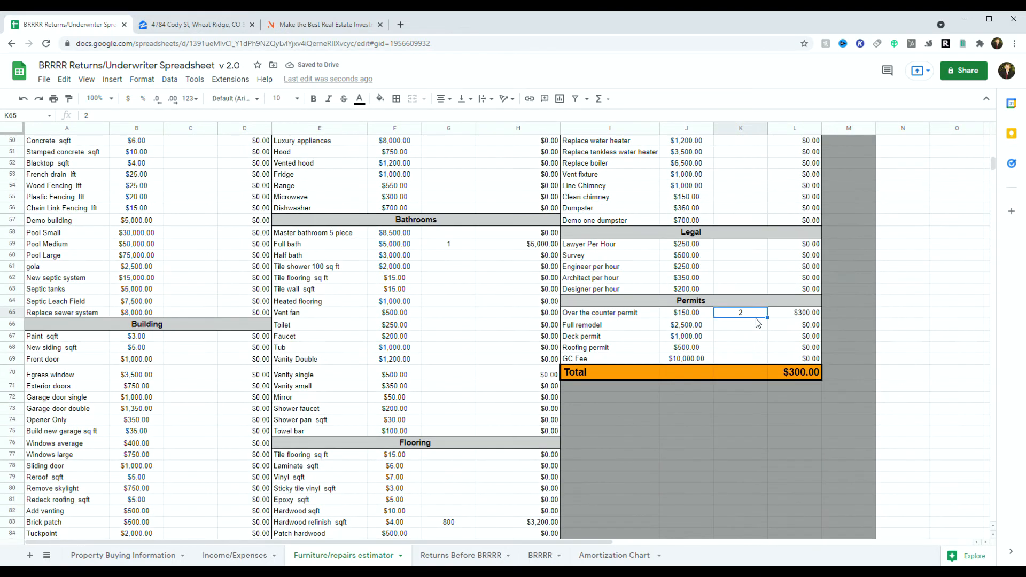
{"action": "key", "text": "Delete"}
{"action": "scroll", "coordinate": [790, 441], "scroll_direction": "up", "scroll_amount": 8}
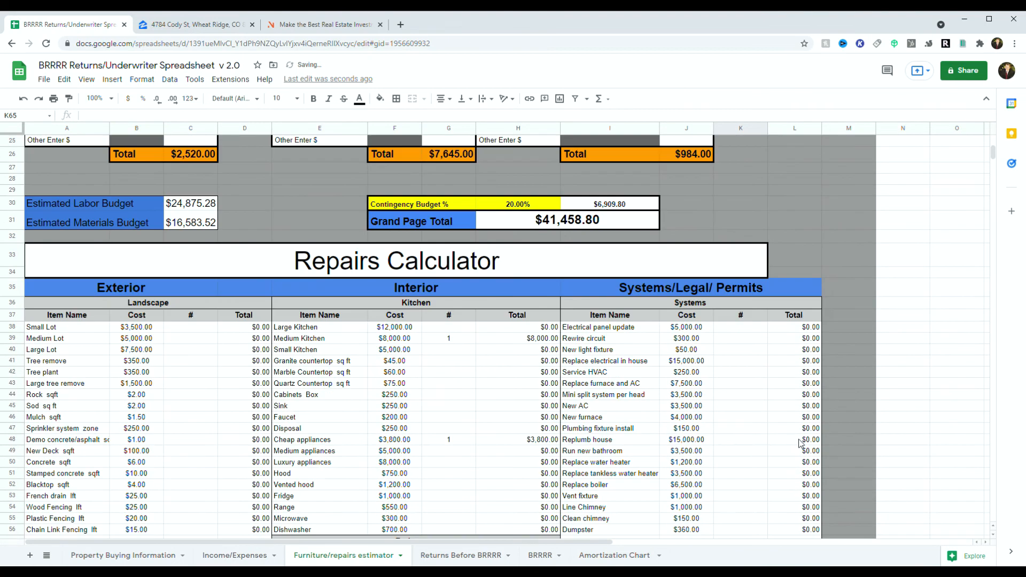
{"action": "scroll", "coordinate": [646, 443], "scroll_direction": "down", "scroll_amount": 8}
{"action": "scroll", "coordinate": [656, 444], "scroll_direction": "up", "scroll_amount": 9}
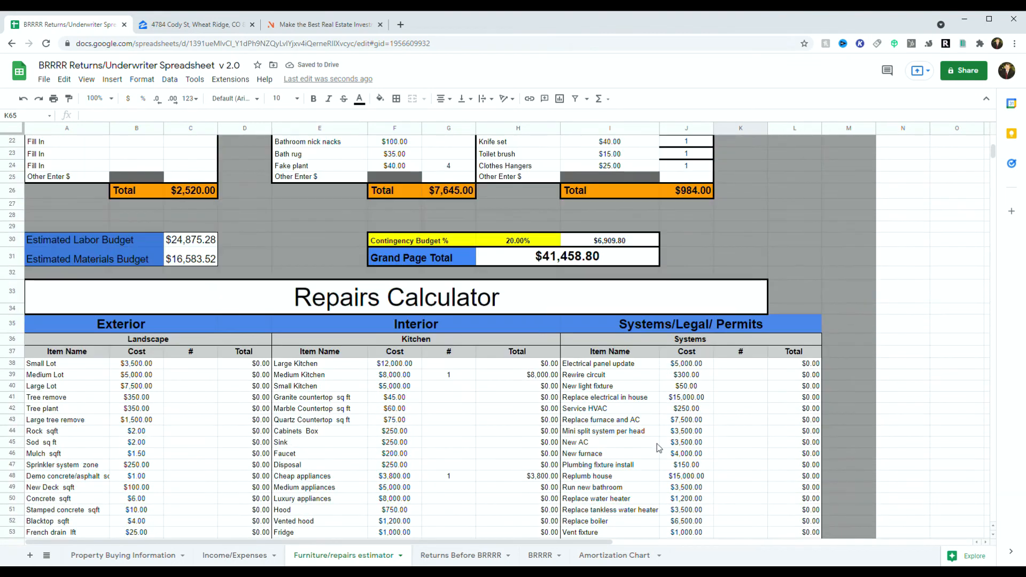
{"action": "scroll", "coordinate": [198, 370], "scroll_direction": "down", "scroll_amount": 10}
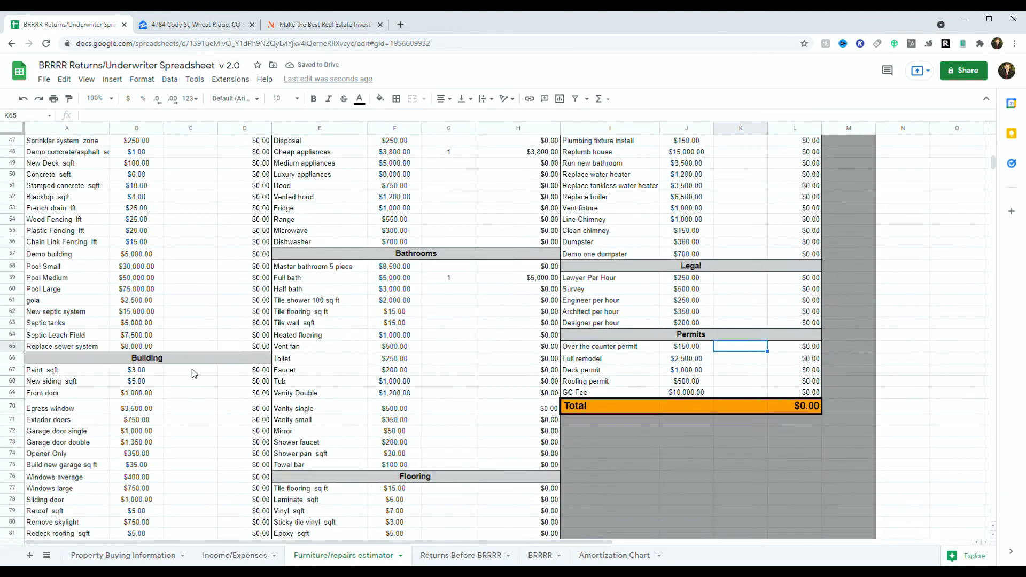
{"action": "scroll", "coordinate": [216, 372], "scroll_direction": "down", "scroll_amount": 20}
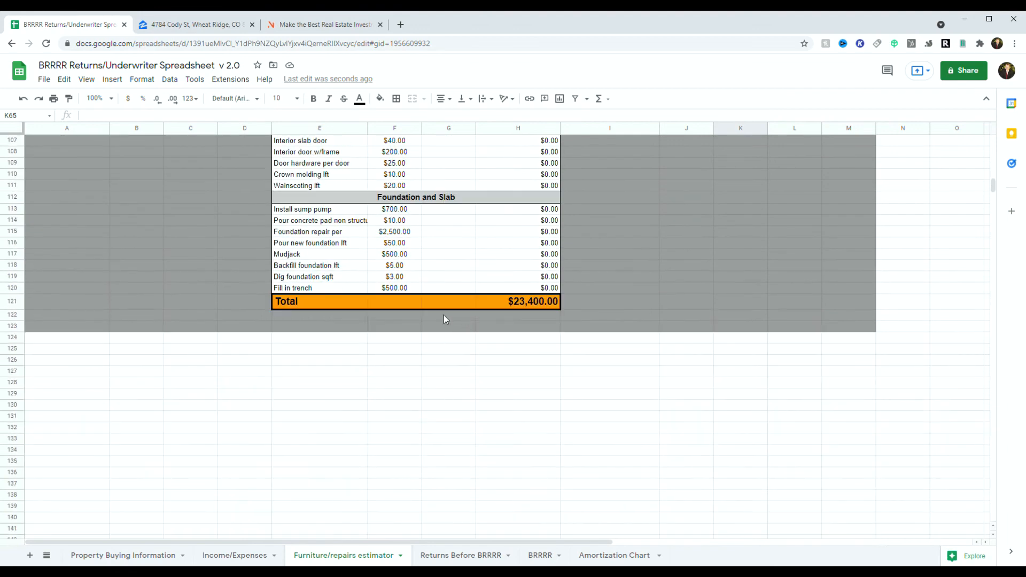
{"action": "scroll", "coordinate": [444, 319], "scroll_direction": "up", "scroll_amount": 15}
{"action": "scroll", "coordinate": [155, 369], "scroll_direction": "up", "scroll_amount": 15}
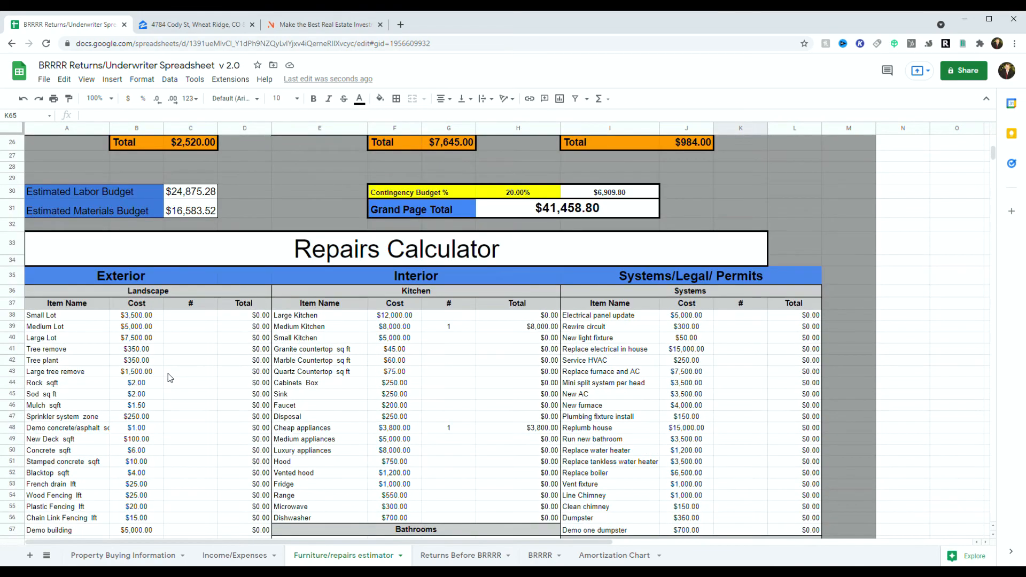
{"action": "scroll", "coordinate": [206, 344], "scroll_direction": "up", "scroll_amount": 5}
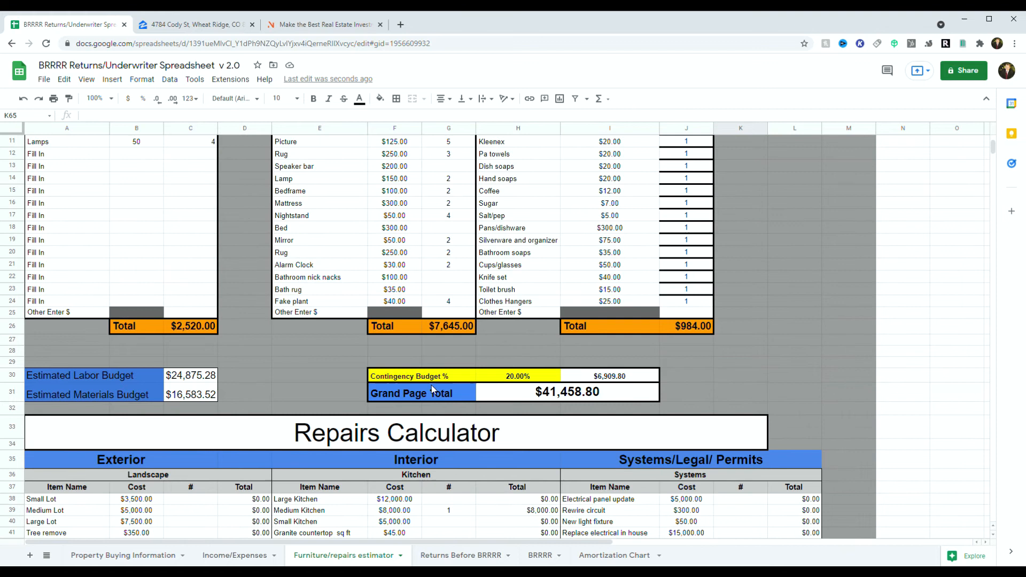
{"action": "scroll", "coordinate": [214, 278], "scroll_direction": "up", "scroll_amount": 4}
{"action": "scroll", "coordinate": [543, 415], "scroll_direction": "down", "scroll_amount": 4}
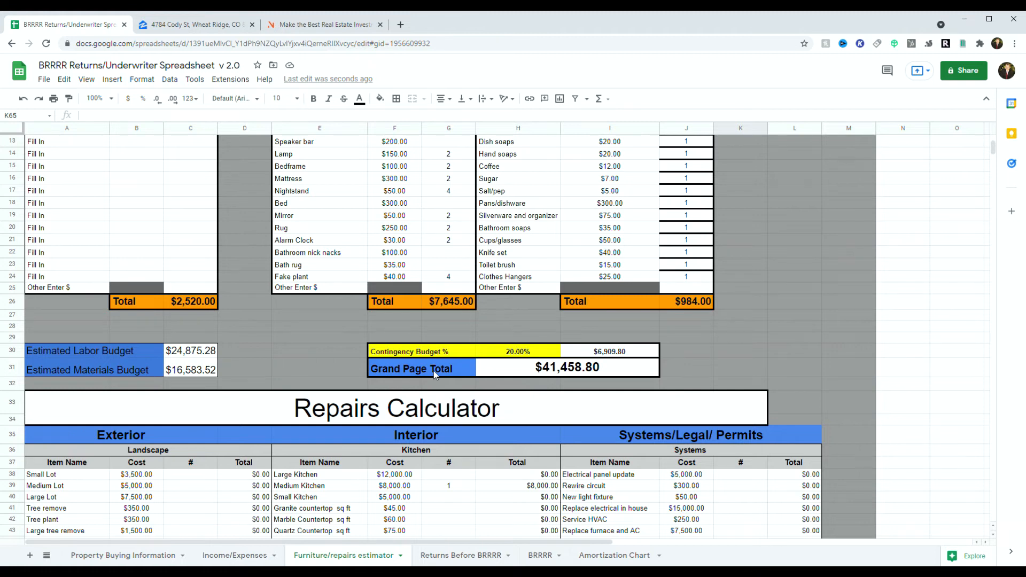
{"action": "scroll", "coordinate": [434, 370], "scroll_direction": "up", "scroll_amount": 4}
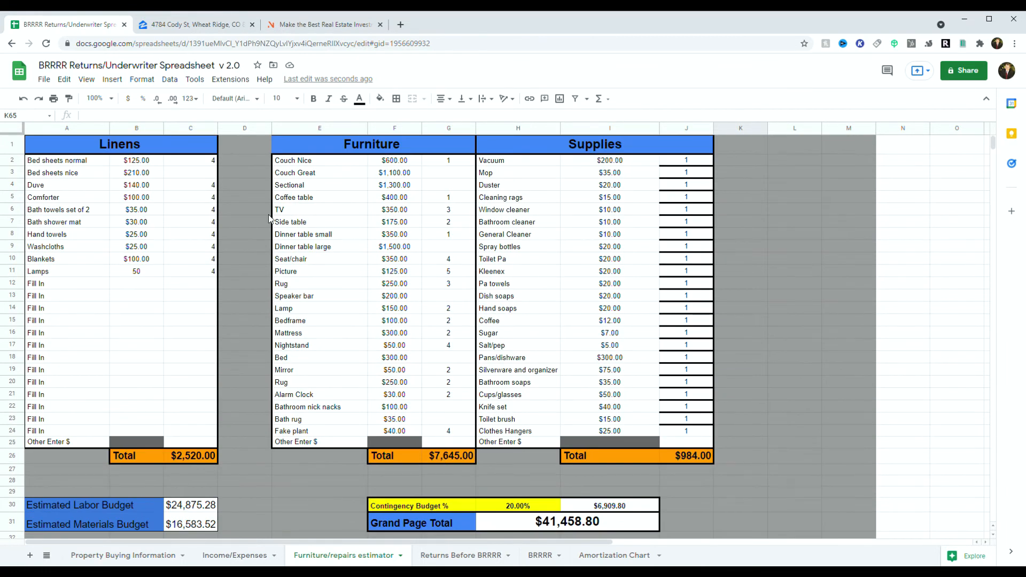
{"action": "scroll", "coordinate": [478, 369], "scroll_direction": "down", "scroll_amount": 4}
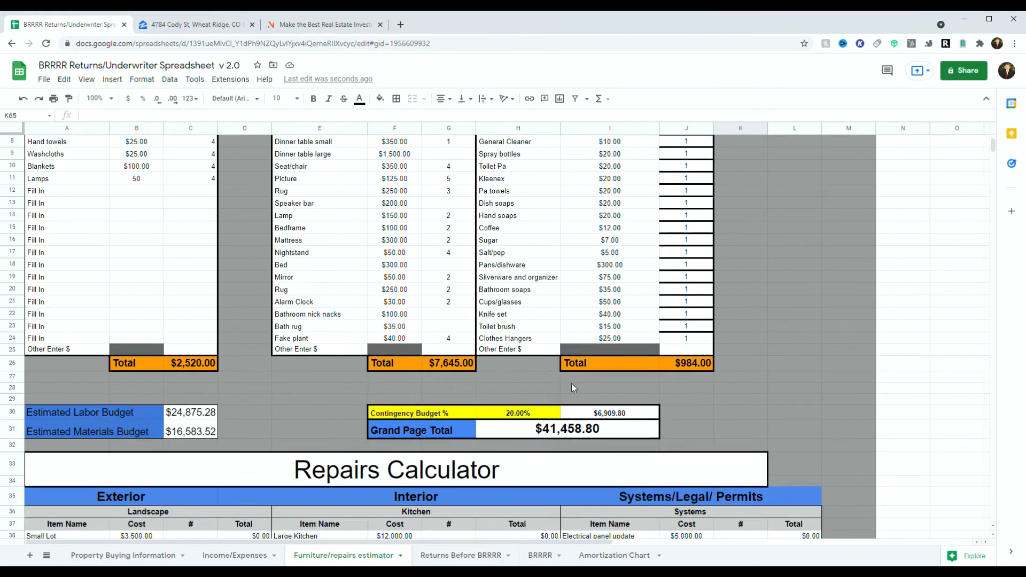
{"action": "scroll", "coordinate": [588, 370], "scroll_direction": "down", "scroll_amount": 2}
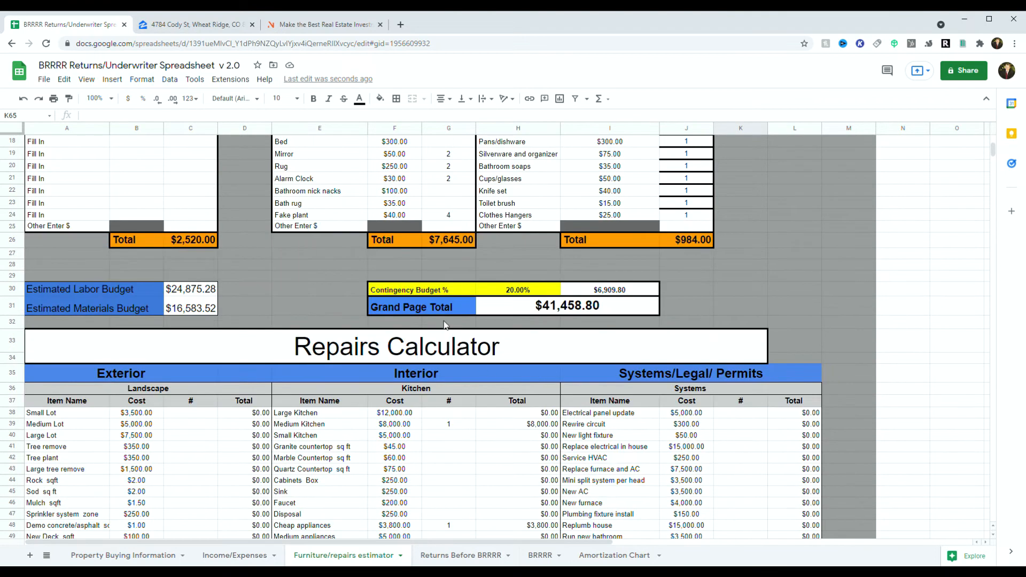
{"action": "double_click", "coordinate": [515, 296]}
{"action": "double_click", "coordinate": [514, 295]}
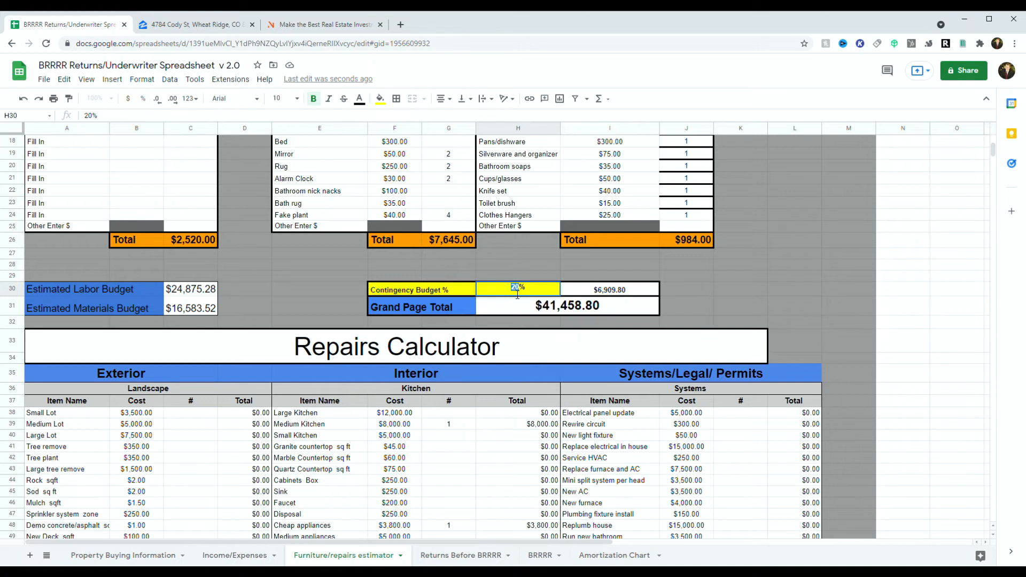
{"action": "left_click", "coordinate": [622, 308]}
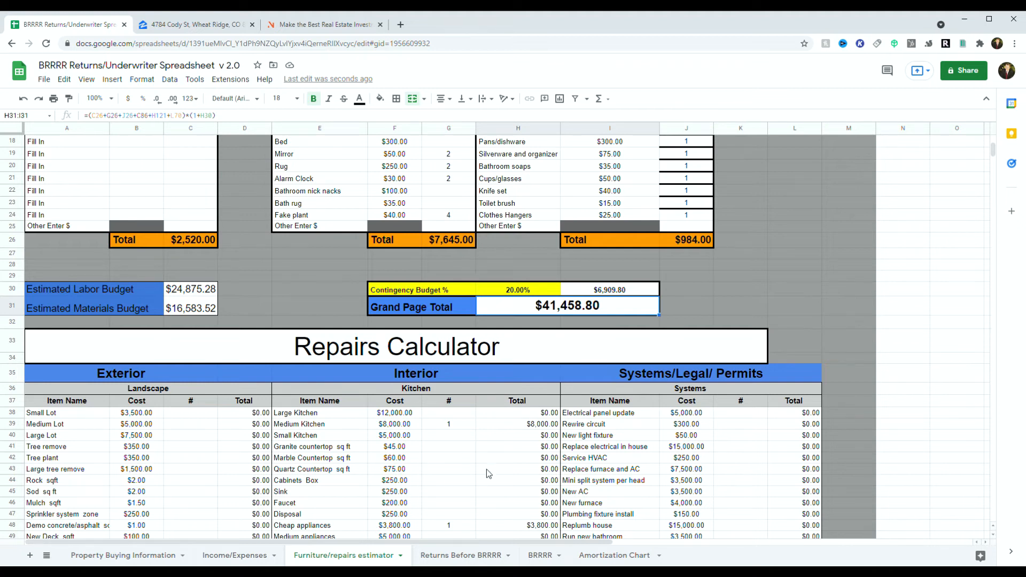
Step: On Returns Before BRRRR, review the net formulas and change yearly appreciation from 10% to 5%
{"action": "left_click", "coordinate": [448, 557]}
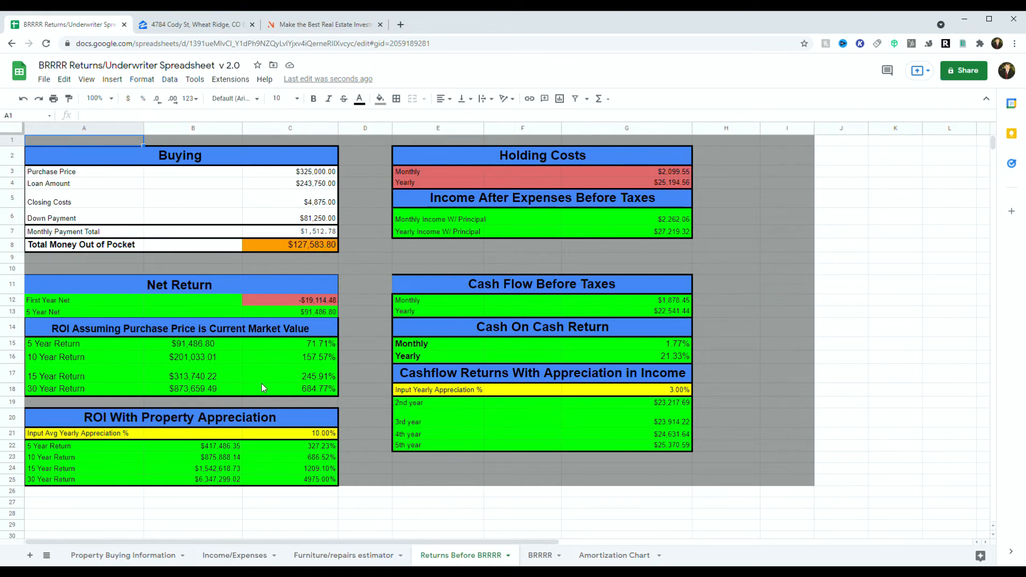
{"action": "left_click", "coordinate": [290, 302]}
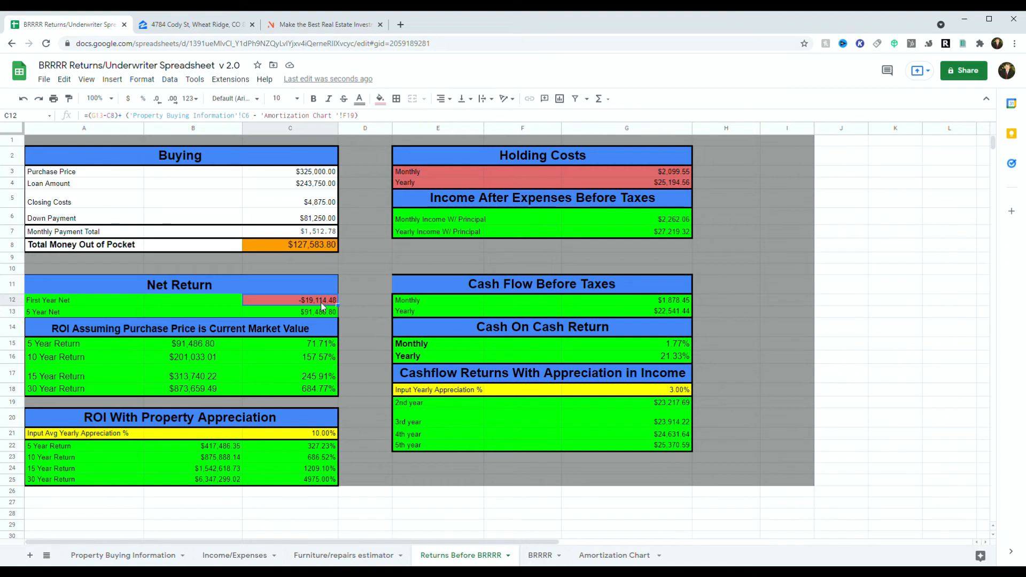
{"action": "left_click", "coordinate": [296, 314]}
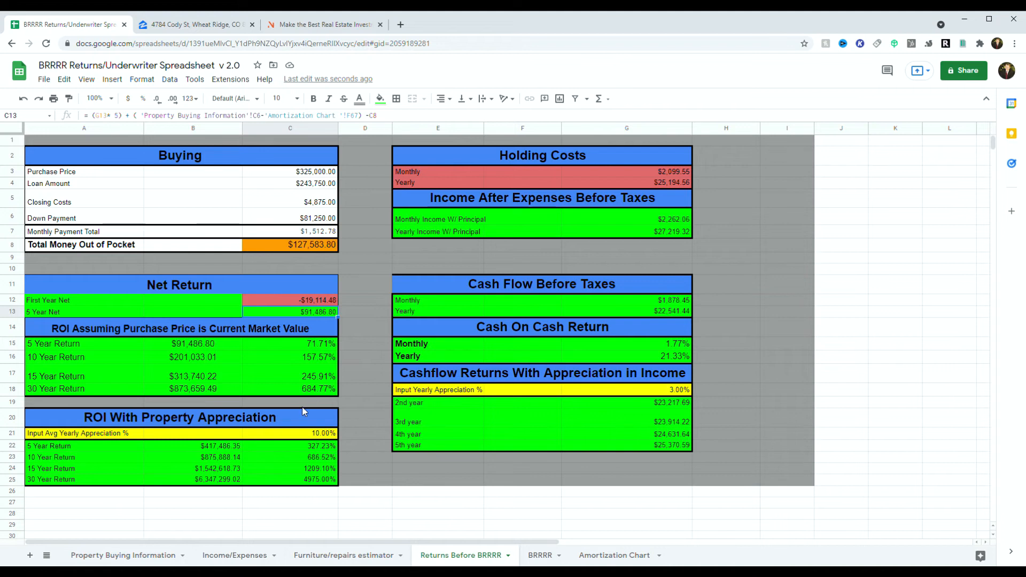
{"action": "double_click", "coordinate": [323, 434]}
{"action": "double_click", "coordinate": [328, 435]}
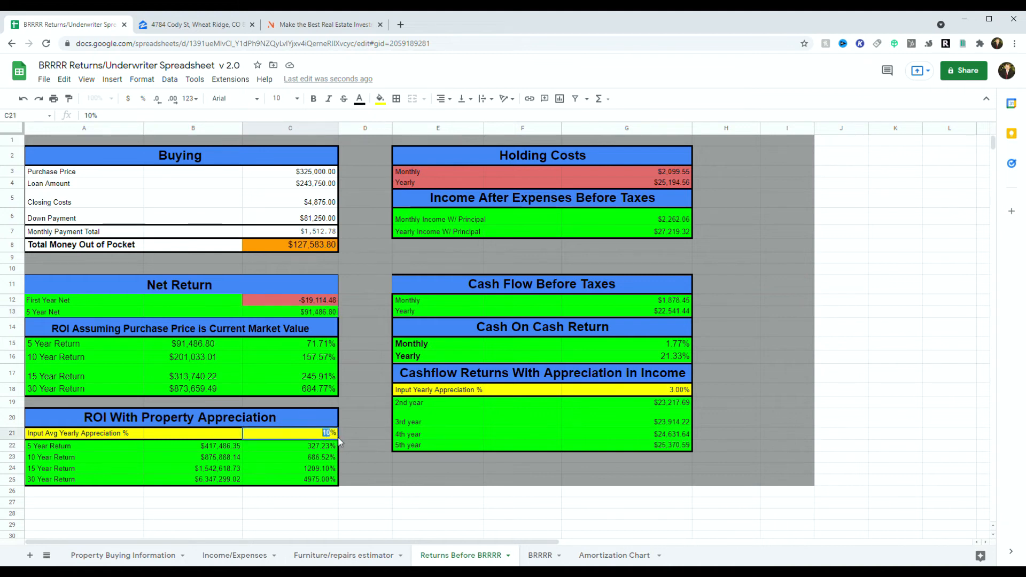
{"action": "type", "text": "5"}
{"action": "left_click", "coordinate": [343, 435]}
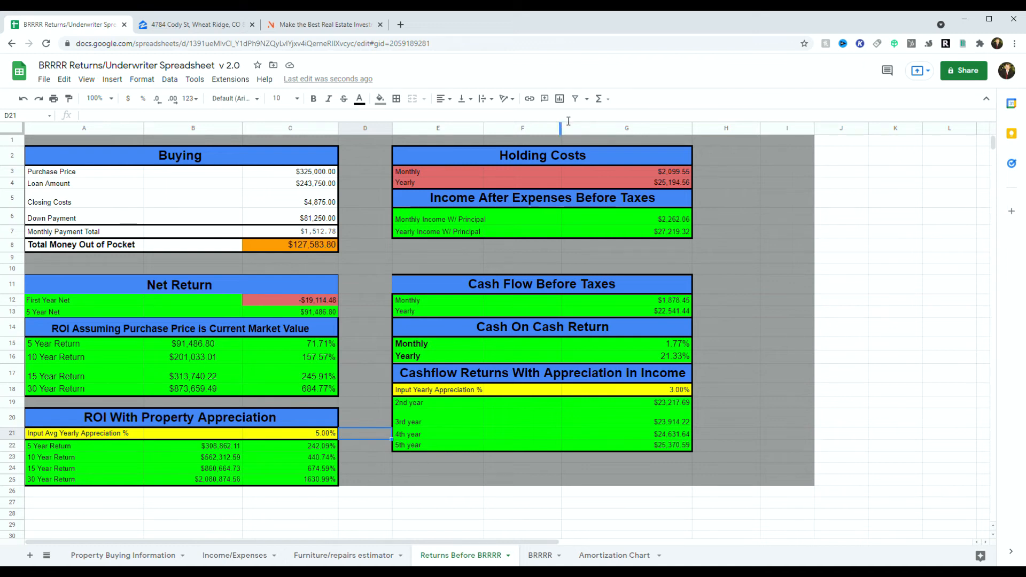
Step: Review the holding cost, monthly income, cash flow, yearly cash flow and cash-on-cash return formulas
{"action": "left_click", "coordinate": [543, 175]}
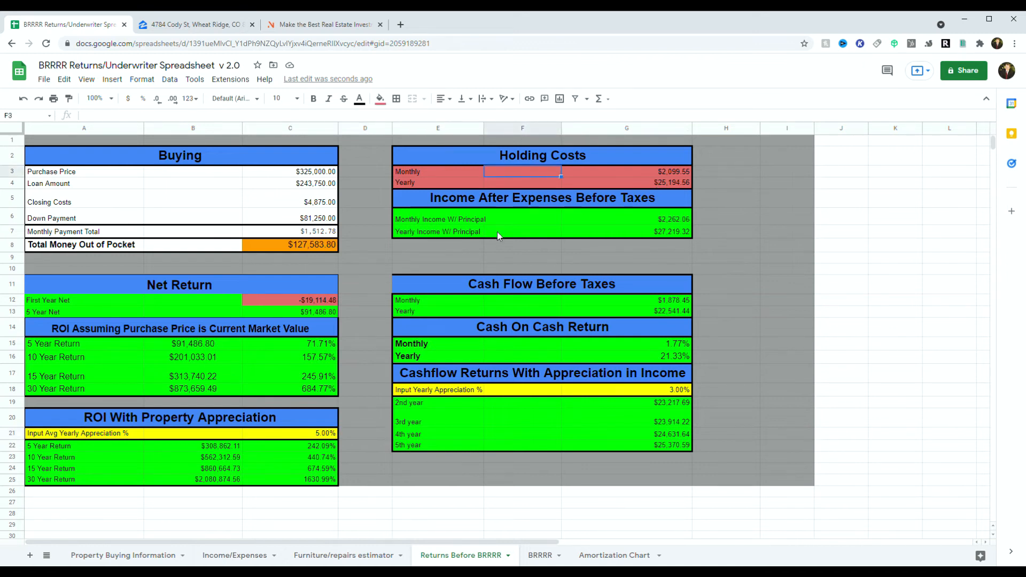
{"action": "left_click", "coordinate": [644, 218]}
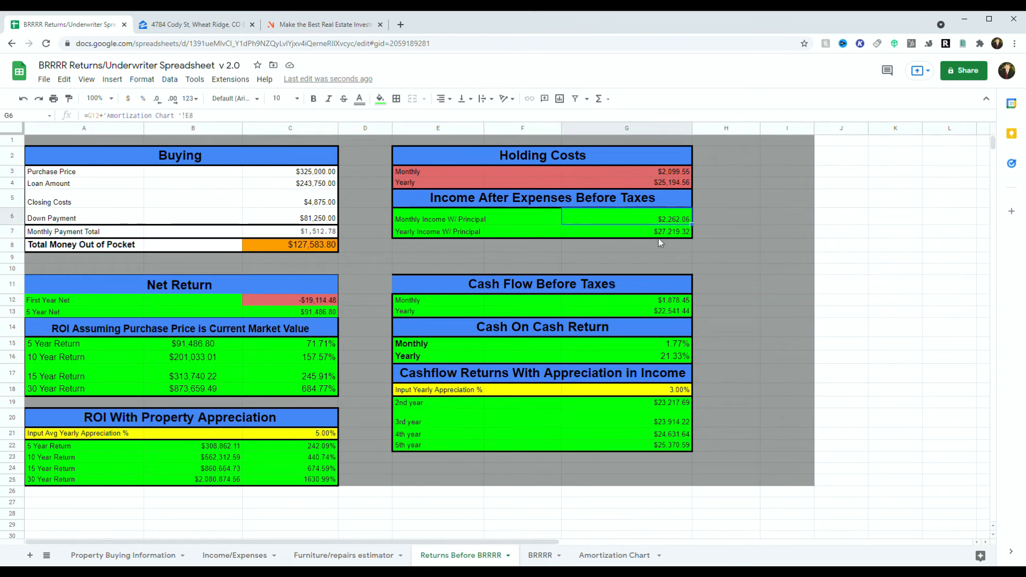
{"action": "left_click", "coordinate": [559, 297]}
{"action": "left_click", "coordinate": [620, 302]}
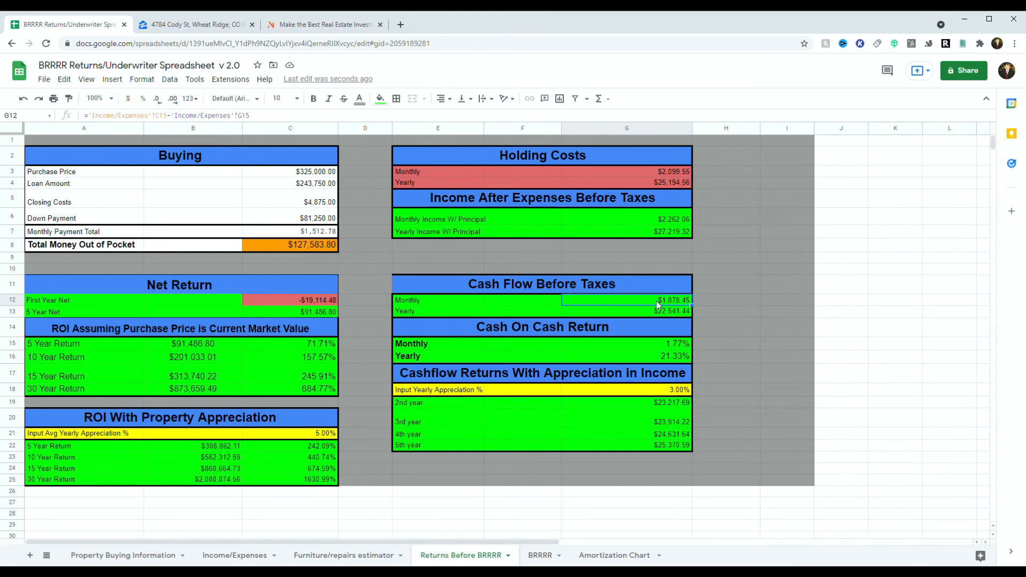
{"action": "left_click", "coordinate": [666, 313]}
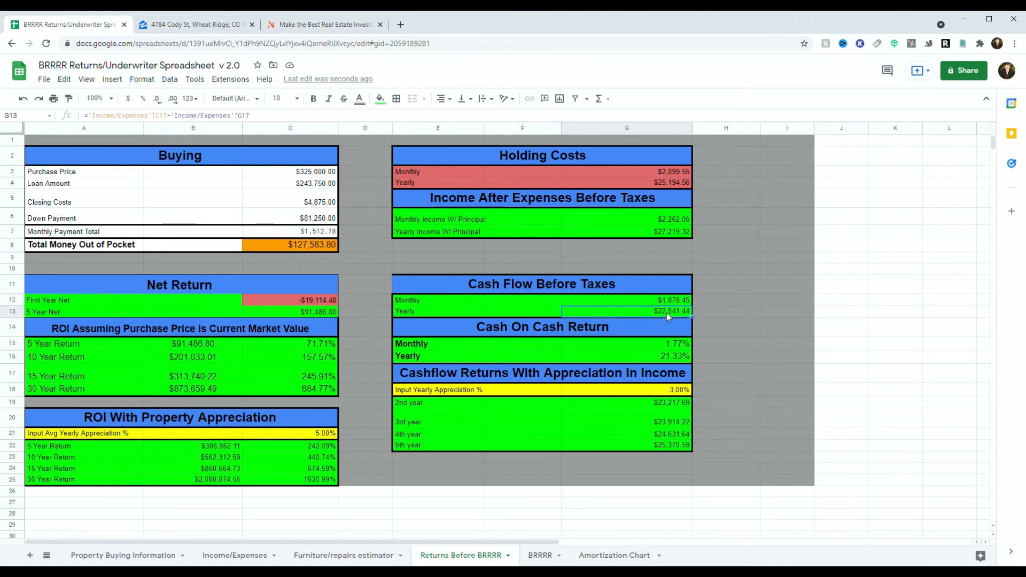
{"action": "left_click", "coordinate": [687, 345]}
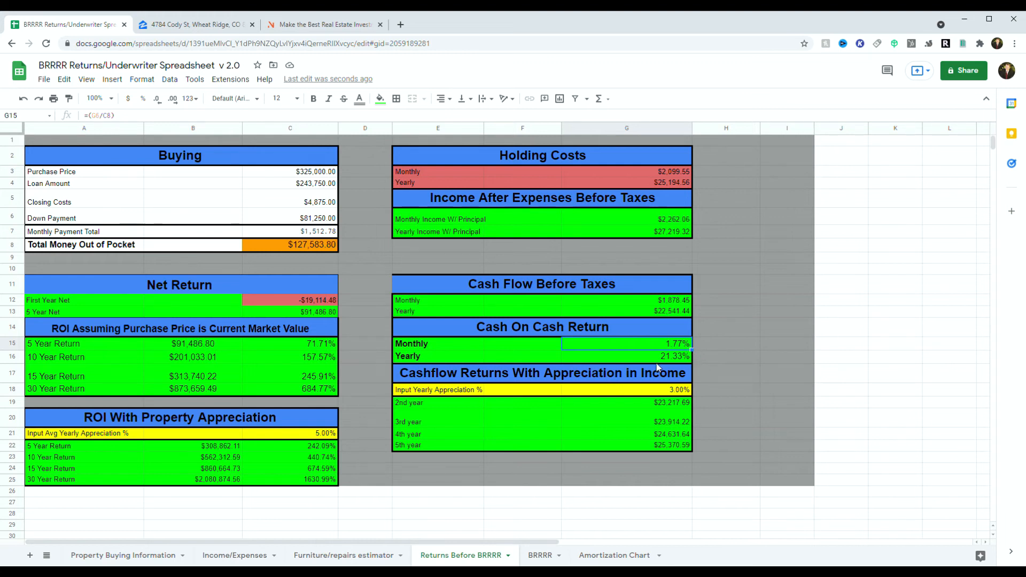
Step: Change the cashflow yearly appreciation in G18 from 3% to 5%
{"action": "double_click", "coordinate": [680, 392]}
{"action": "double_click", "coordinate": [680, 389]}
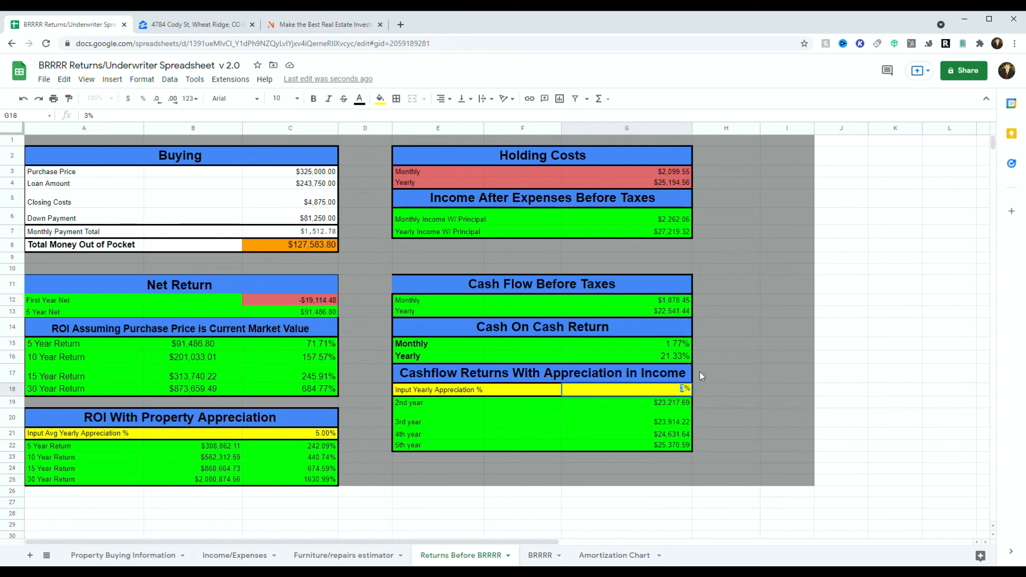
{"action": "type", "text": "5"}
{"action": "left_click", "coordinate": [707, 418]}
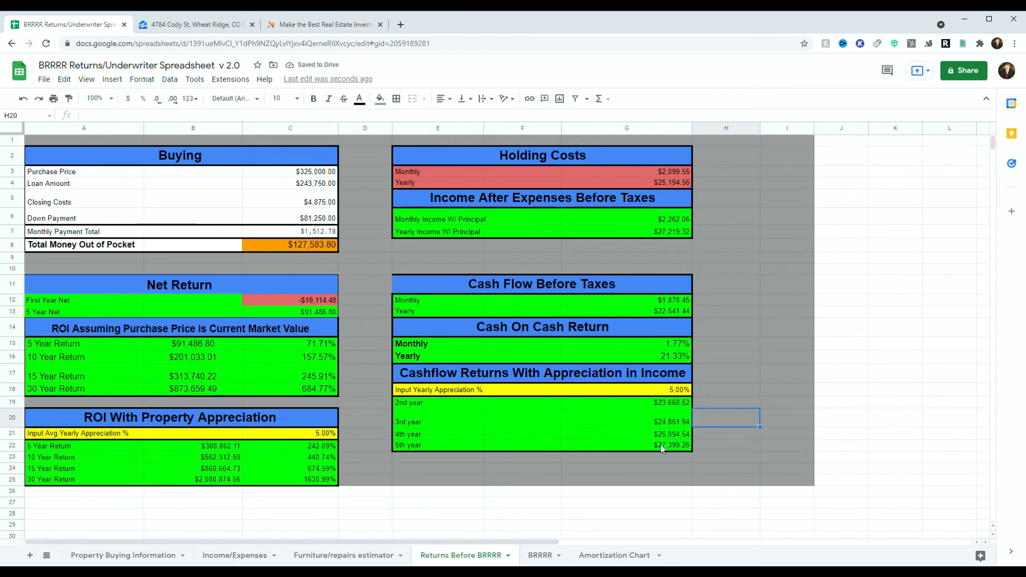
Step: On the BRRRR sheet, replace the 755000 appraised value with $400,000
{"action": "left_click", "coordinate": [541, 555]}
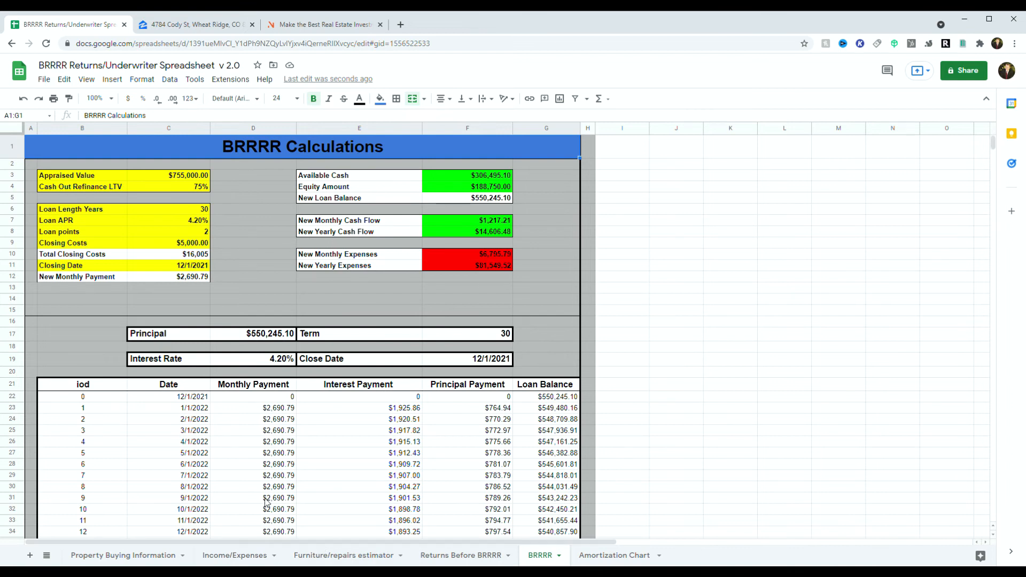
{"action": "double_click", "coordinate": [191, 178]}
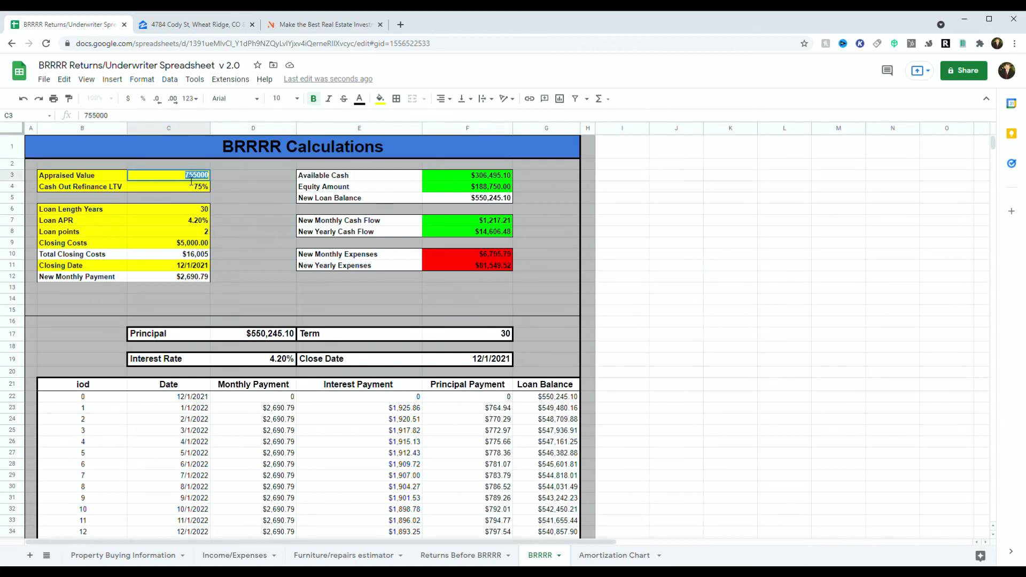
{"action": "type", "text": "400000"}
{"action": "left_click", "coordinate": [162, 217]}
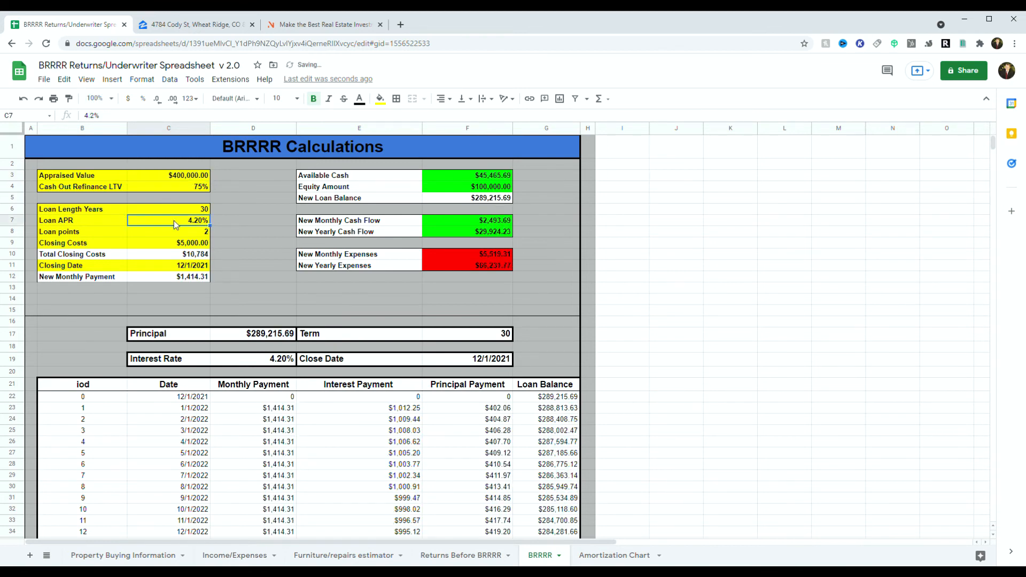
{"action": "left_click", "coordinate": [193, 178]}
Step: Lower the loan points from 2 to 1 and check the new monthly payment
{"action": "left_click", "coordinate": [191, 223]}
{"action": "left_click", "coordinate": [166, 211]}
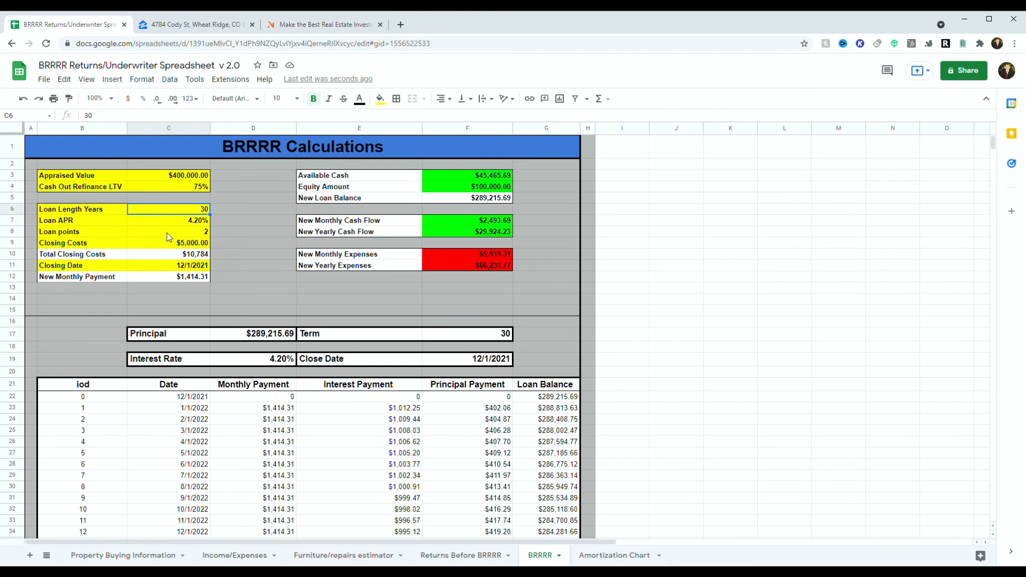
{"action": "left_click", "coordinate": [167, 235]}
{"action": "double_click", "coordinate": [174, 234]}
{"action": "type", "text": "1"}
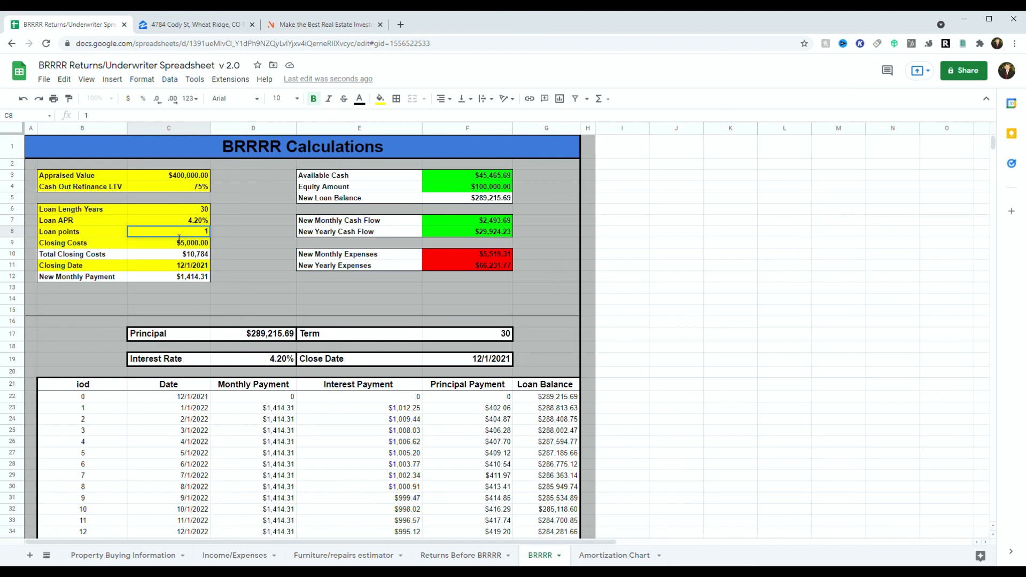
{"action": "left_click", "coordinate": [194, 245]}
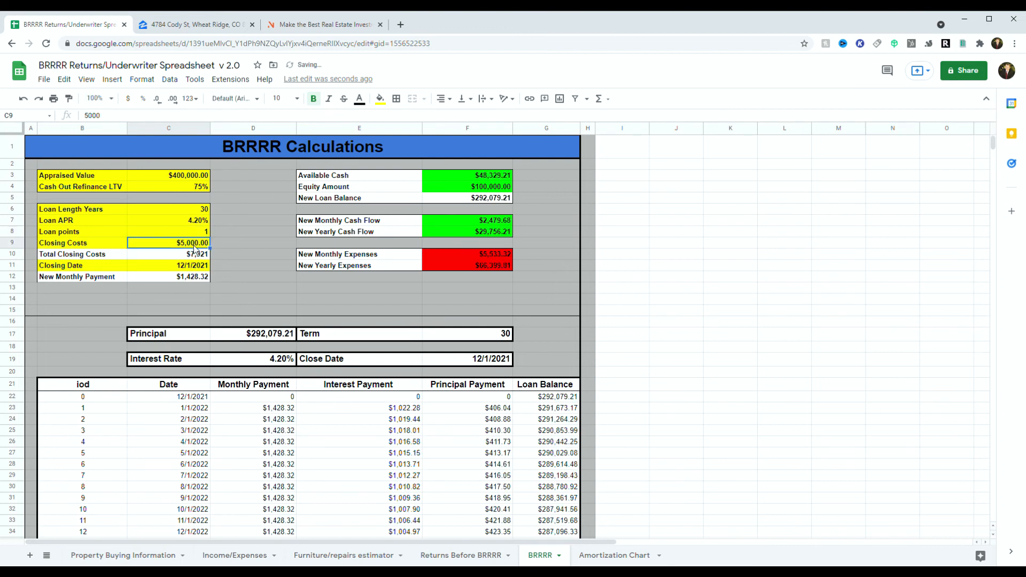
{"action": "left_click", "coordinate": [200, 280]}
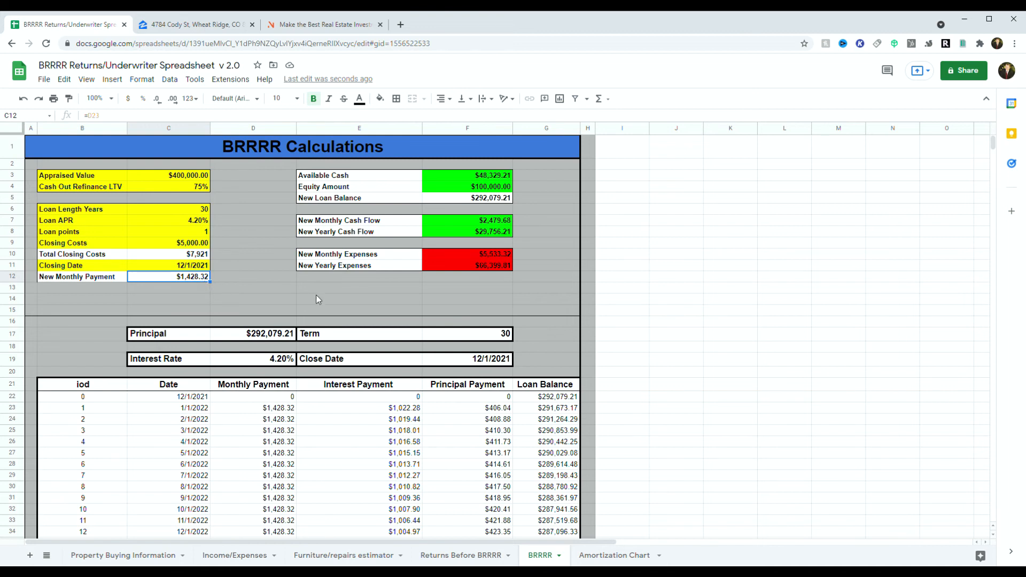
Step: Inspect the Available Cash, Equity Amount and New Loan Balance formulas in F3–F5
{"action": "left_click", "coordinate": [464, 176]}
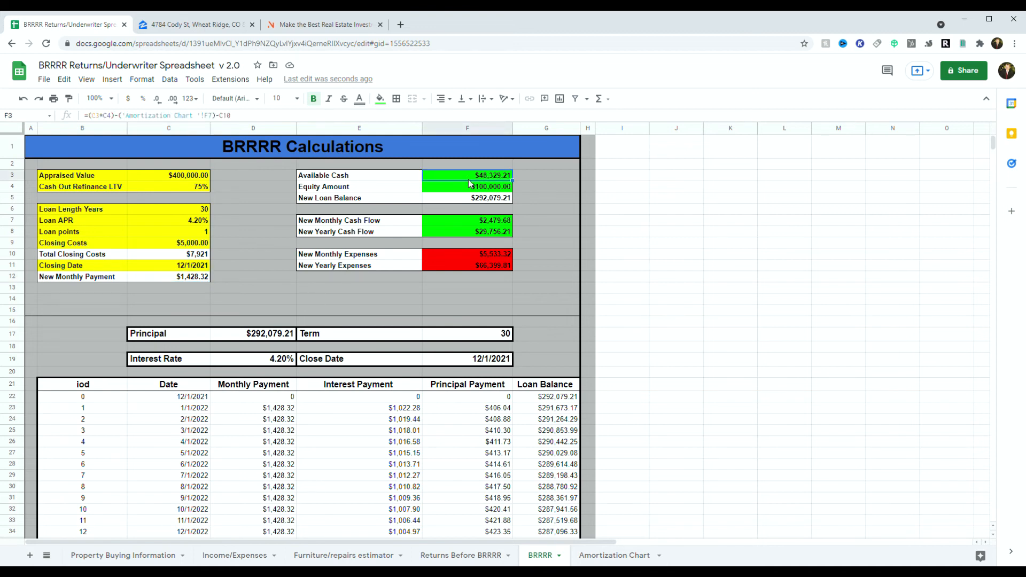
{"action": "left_click", "coordinate": [499, 188]}
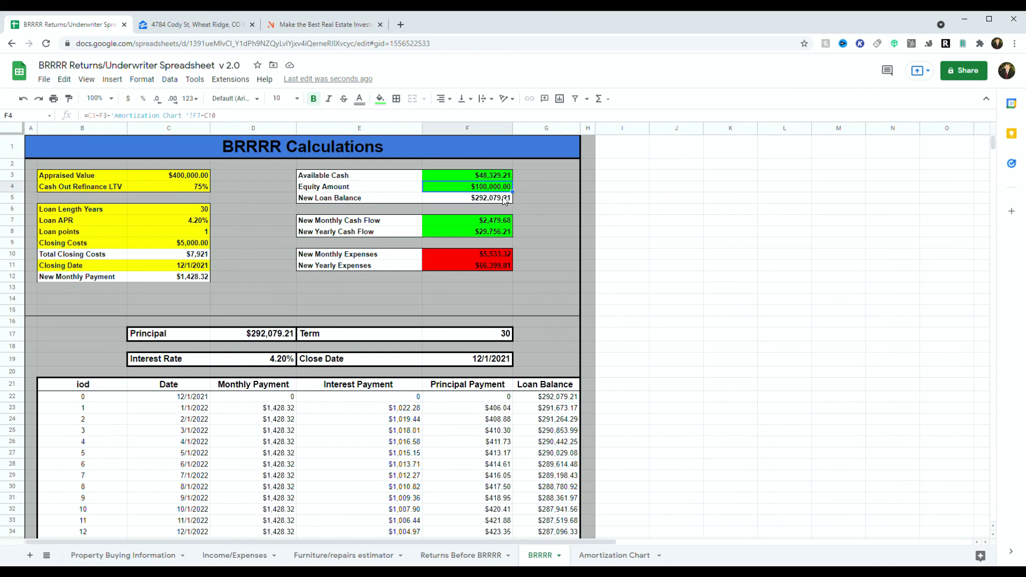
{"action": "left_click", "coordinate": [471, 201]}
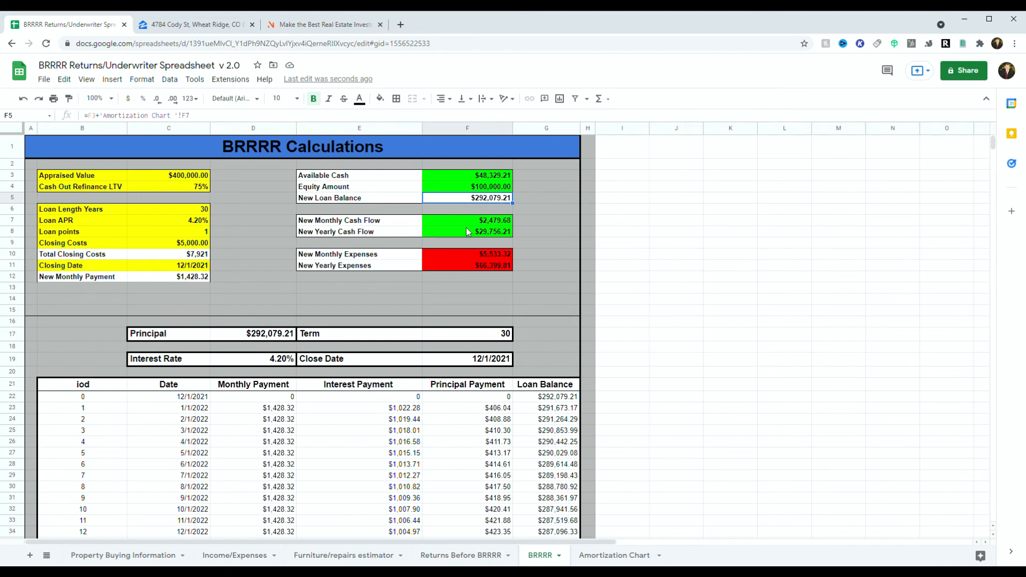
{"action": "left_click", "coordinate": [496, 179]}
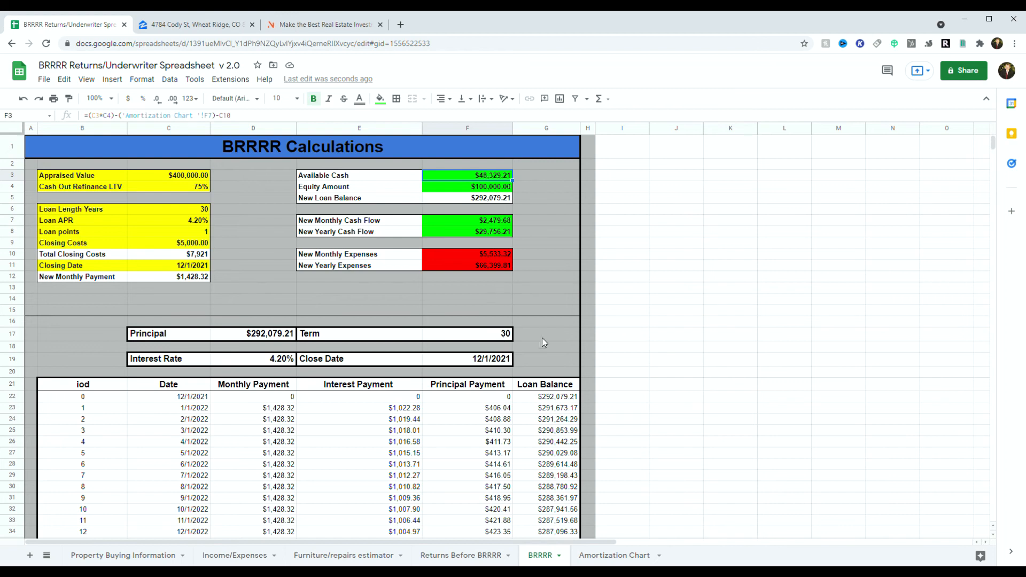
Step: Go to the Amortization Chart sheet showing the $243,750 principal at 3.50%
{"action": "scroll", "coordinate": [525, 348], "scroll_direction": "down", "scroll_amount": 3}
{"action": "scroll", "coordinate": [526, 348], "scroll_direction": "down", "scroll_amount": 4}
{"action": "scroll", "coordinate": [524, 347], "scroll_direction": "up", "scroll_amount": 7}
{"action": "left_click", "coordinate": [582, 555]}
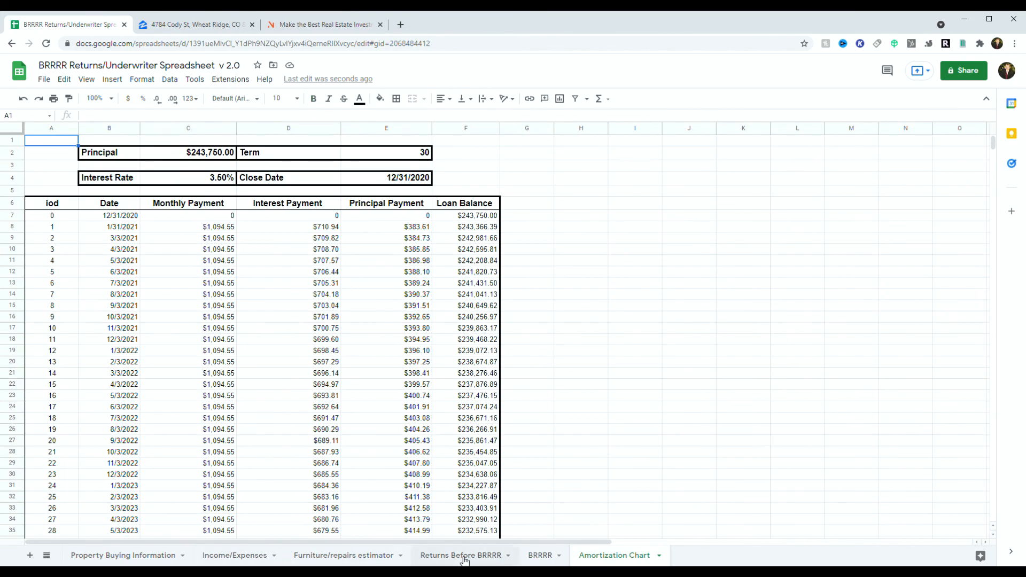
Step: Browse the BRRRR, Property Buying Information and Furniture/repairs estimator sheets, ending on Returns Before BRRRR
{"action": "left_click", "coordinate": [540, 556]}
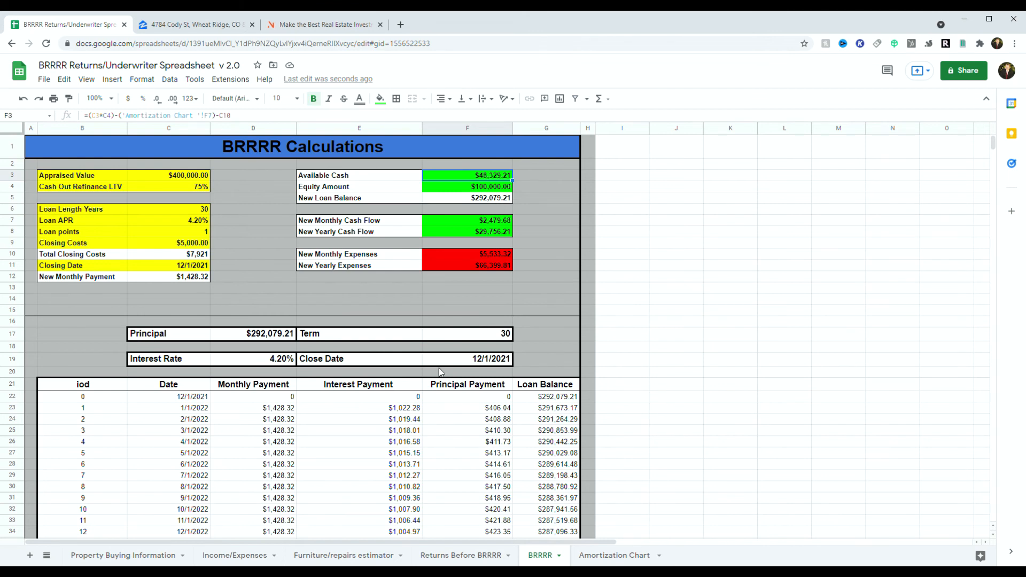
{"action": "left_click", "coordinate": [163, 557]}
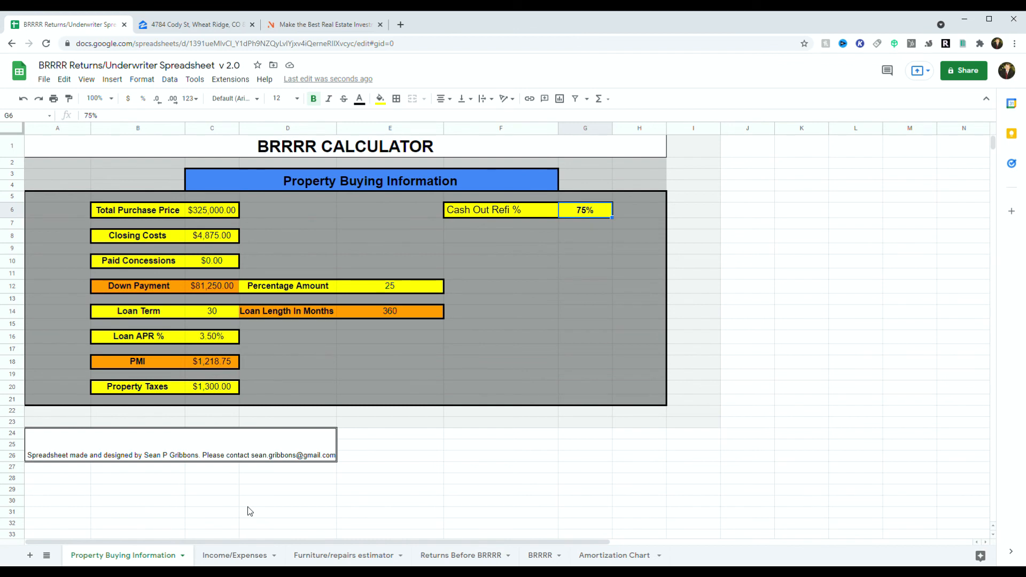
{"action": "left_click", "coordinate": [366, 555]}
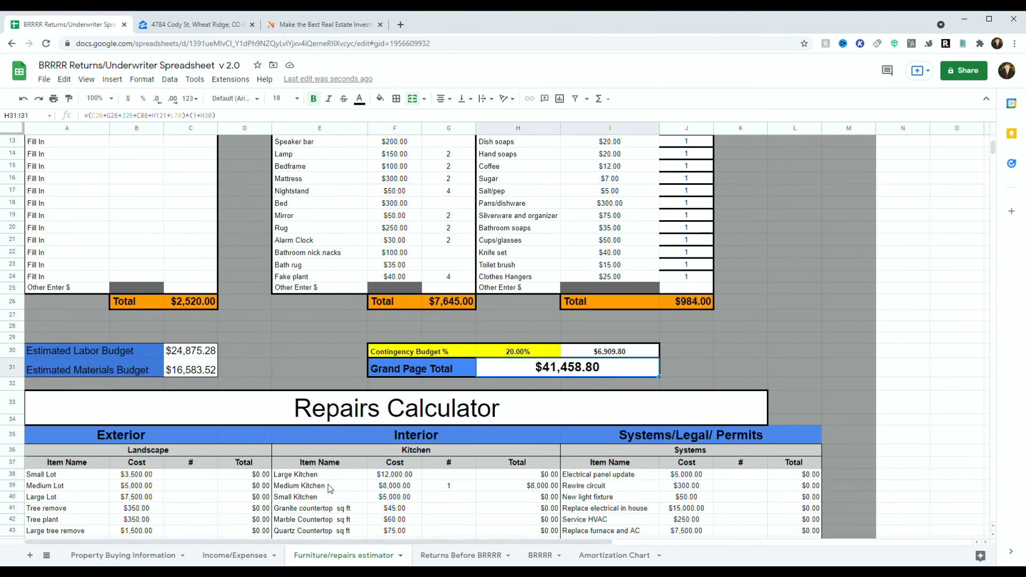
{"action": "scroll", "coordinate": [330, 489], "scroll_direction": "down", "scroll_amount": 3}
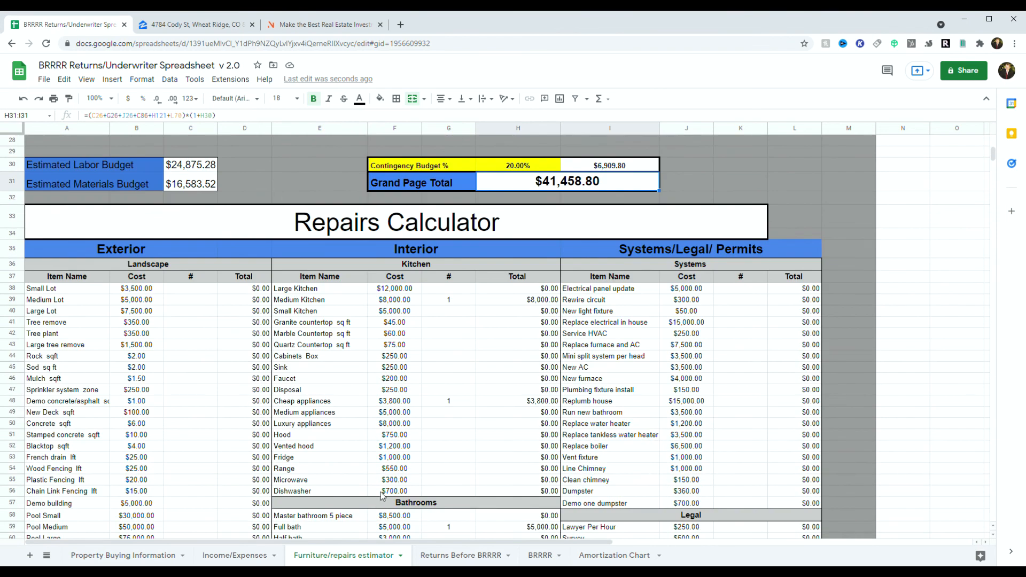
{"action": "left_click", "coordinate": [452, 558]}
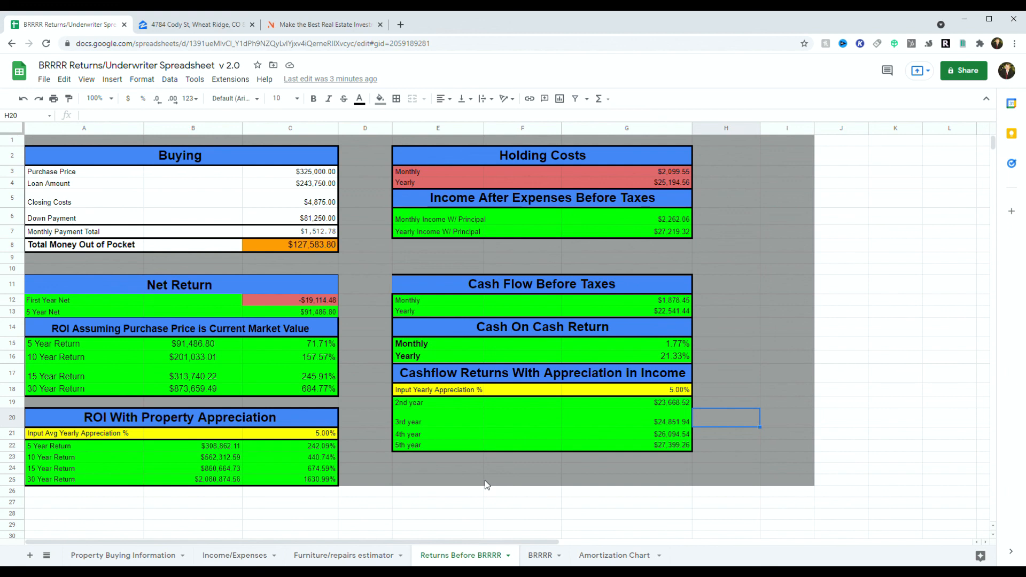
Step: Return to Property Buying Information and select the credits note in A24
{"action": "left_click", "coordinate": [77, 557]}
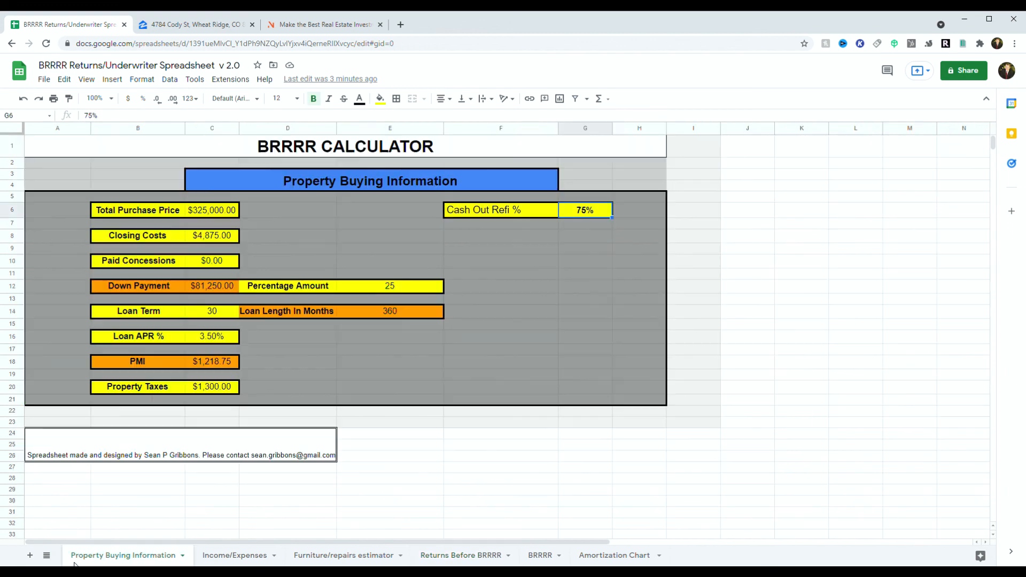
{"action": "left_click", "coordinate": [259, 458]}
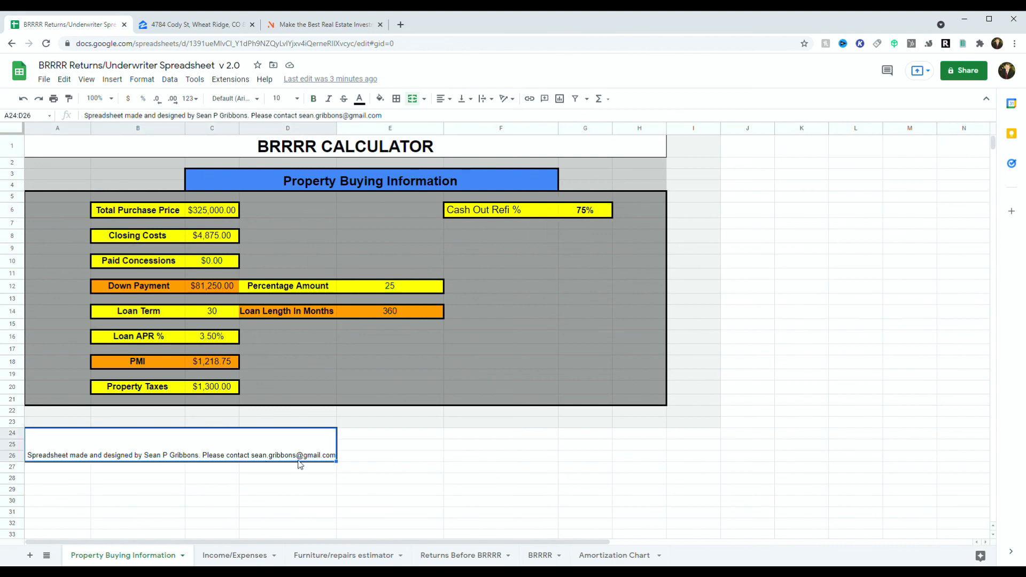